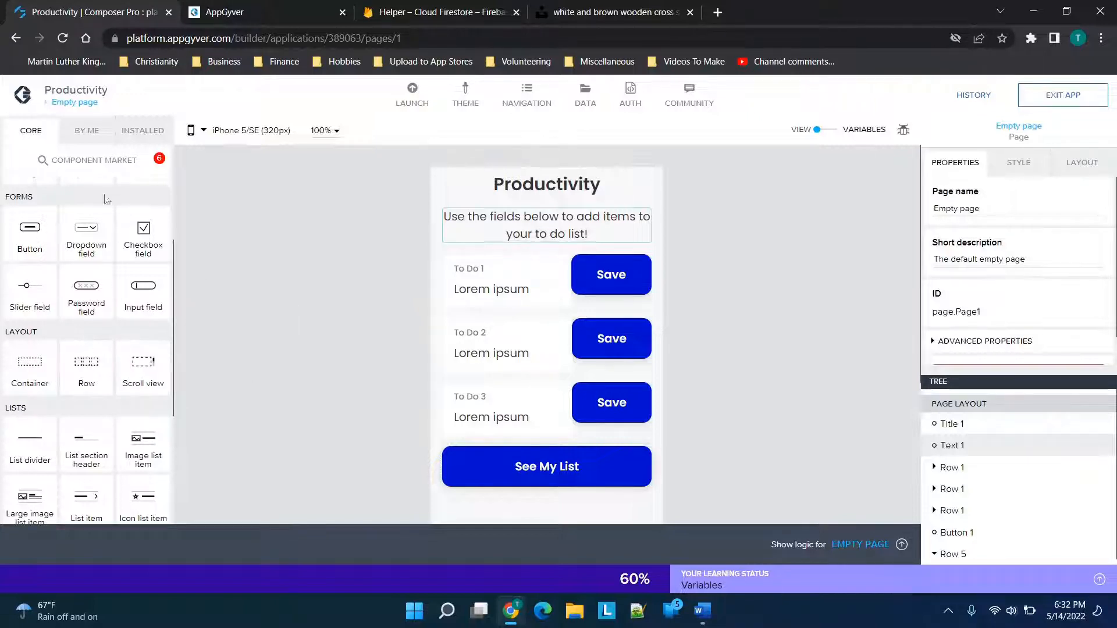
Add a two-cell row above the Productivity title on the page.
{"action": "scroll", "coordinate": [60, 328], "scroll_direction": "up", "scroll_amount": 3}
{"action": "scroll", "coordinate": [60, 329], "scroll_direction": "down", "scroll_amount": 1}
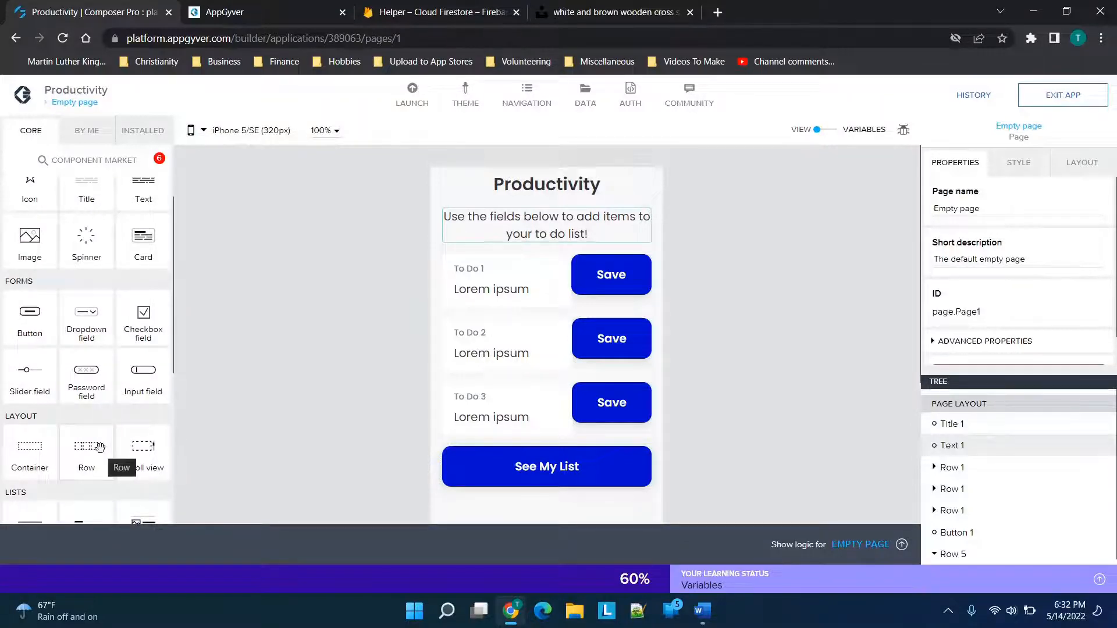
{"action": "left_click_drag", "start_coordinate": [99, 447], "coordinate": [486, 187]}
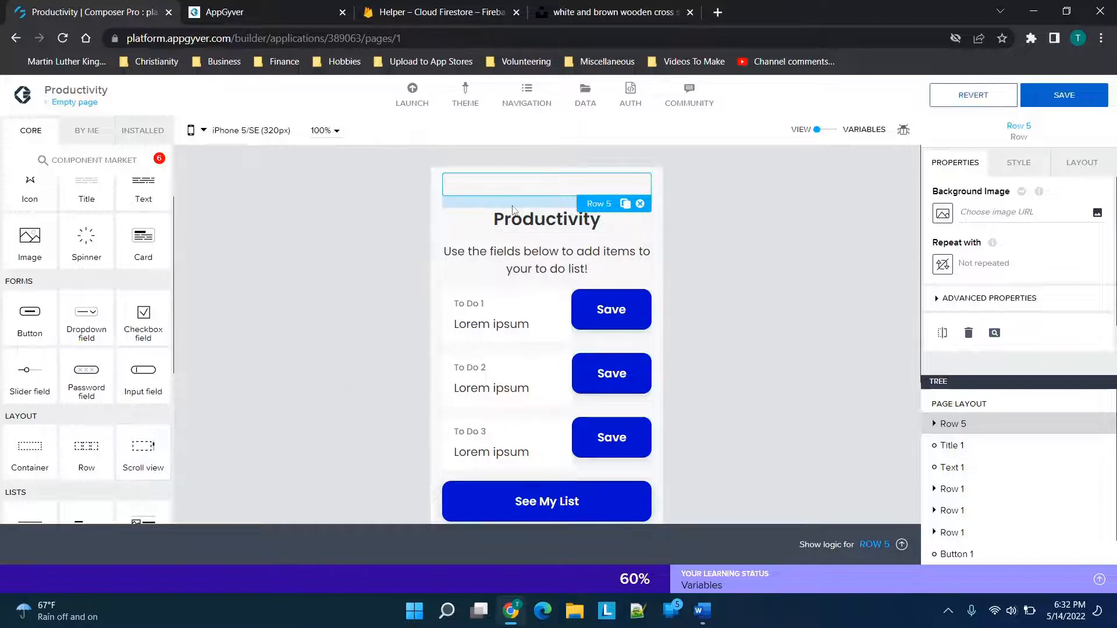
{"action": "left_click", "coordinate": [368, 233]}
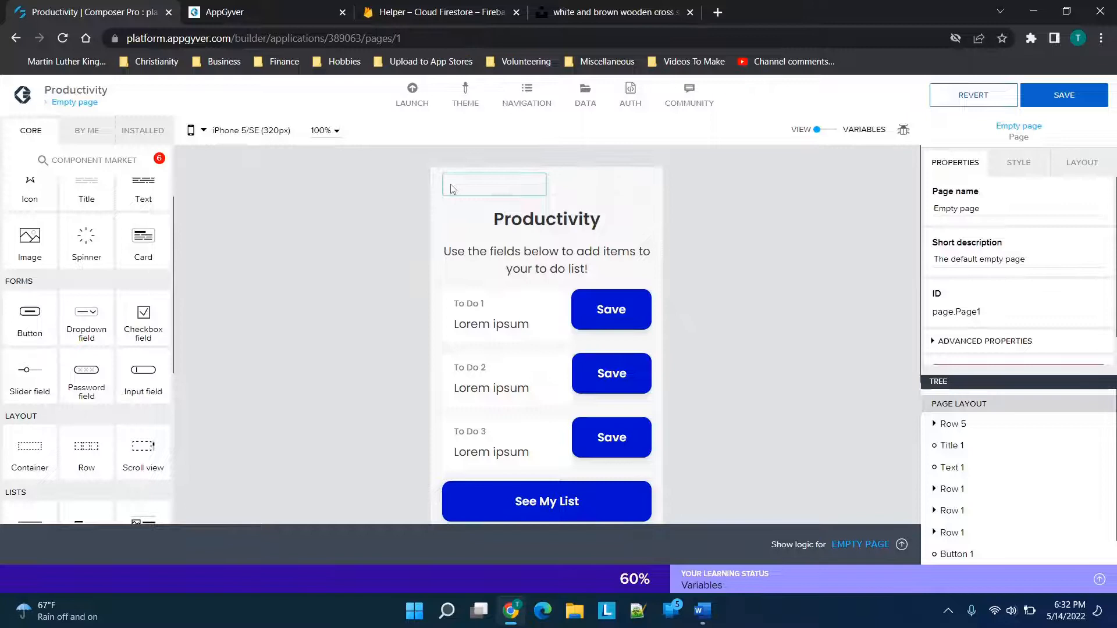
{"action": "left_click", "coordinate": [575, 190]}
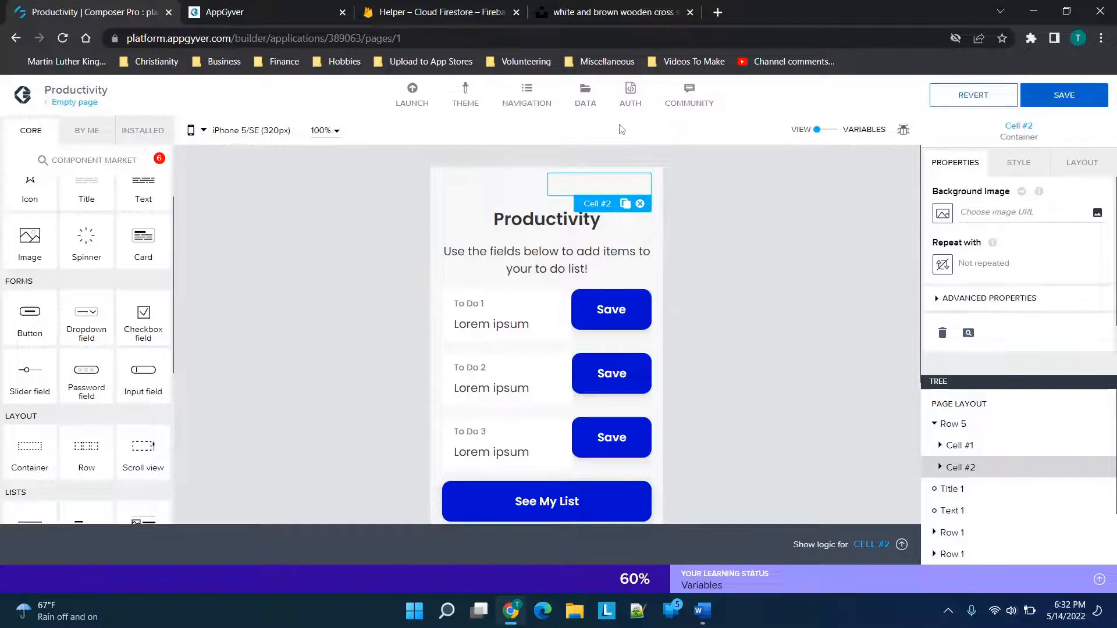
Set the top padding of the whole page to XL (20px).
{"action": "left_click", "coordinate": [955, 403]}
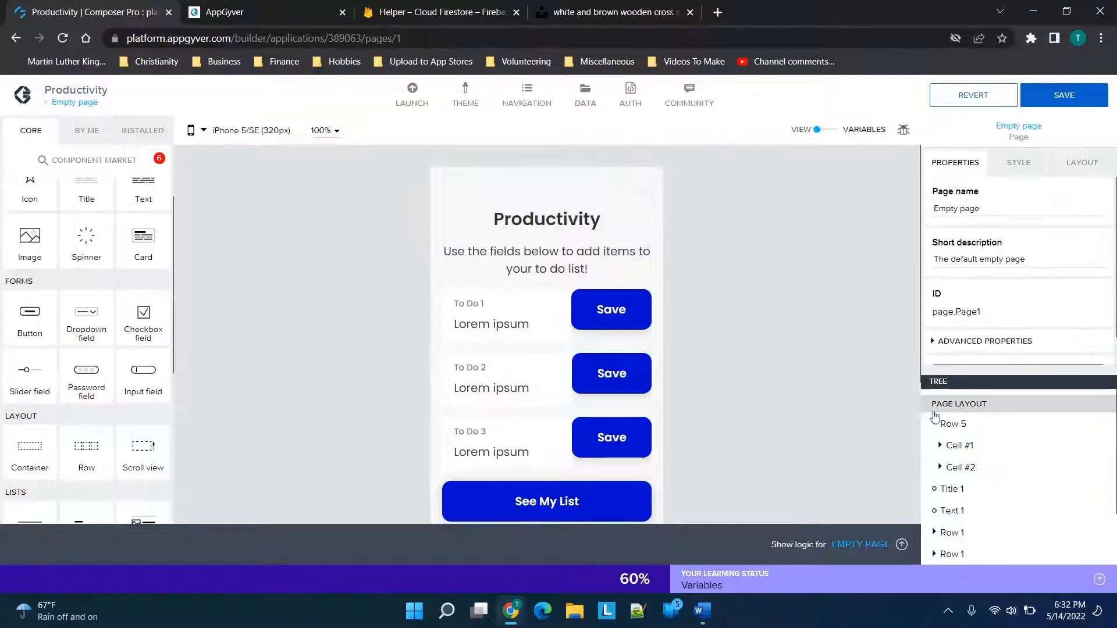
{"action": "left_click", "coordinate": [1018, 175]}
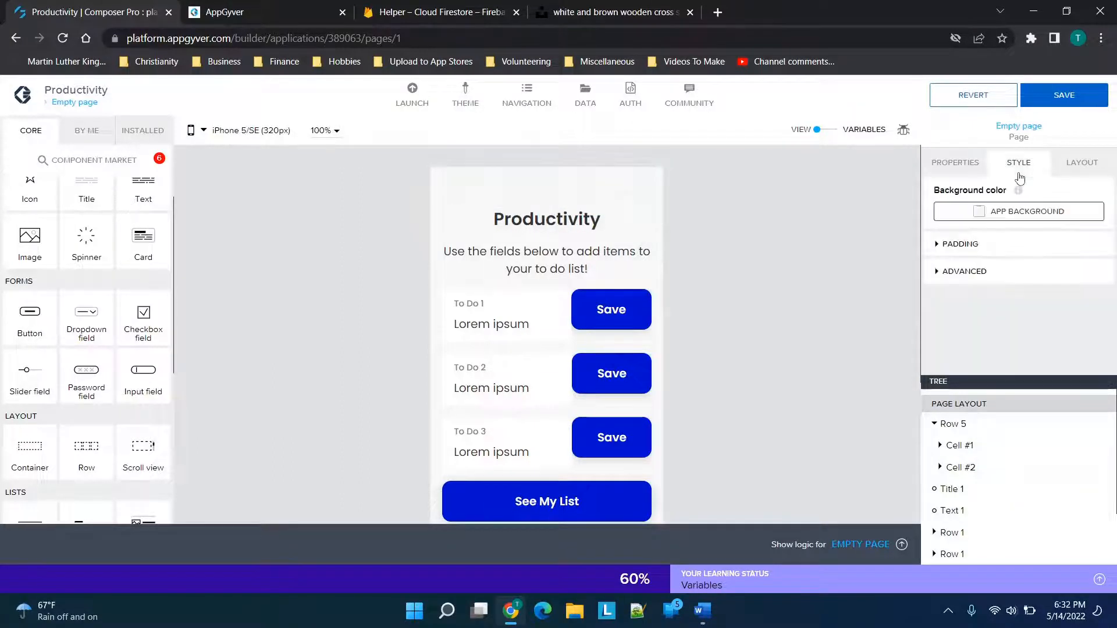
{"action": "left_click", "coordinate": [936, 249]}
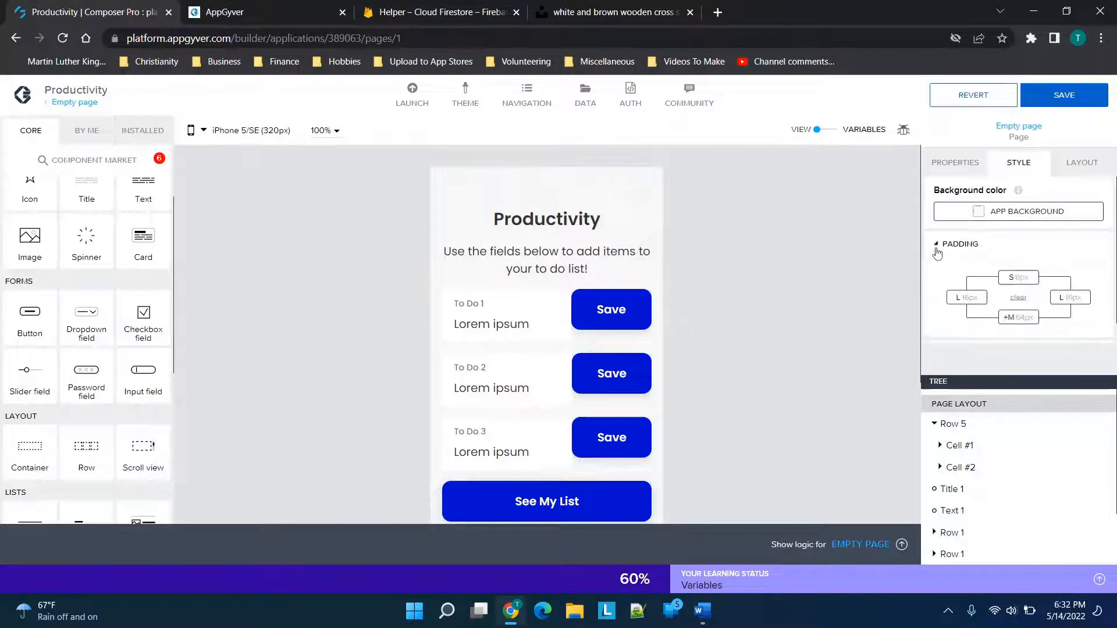
{"action": "left_click", "coordinate": [1018, 278]}
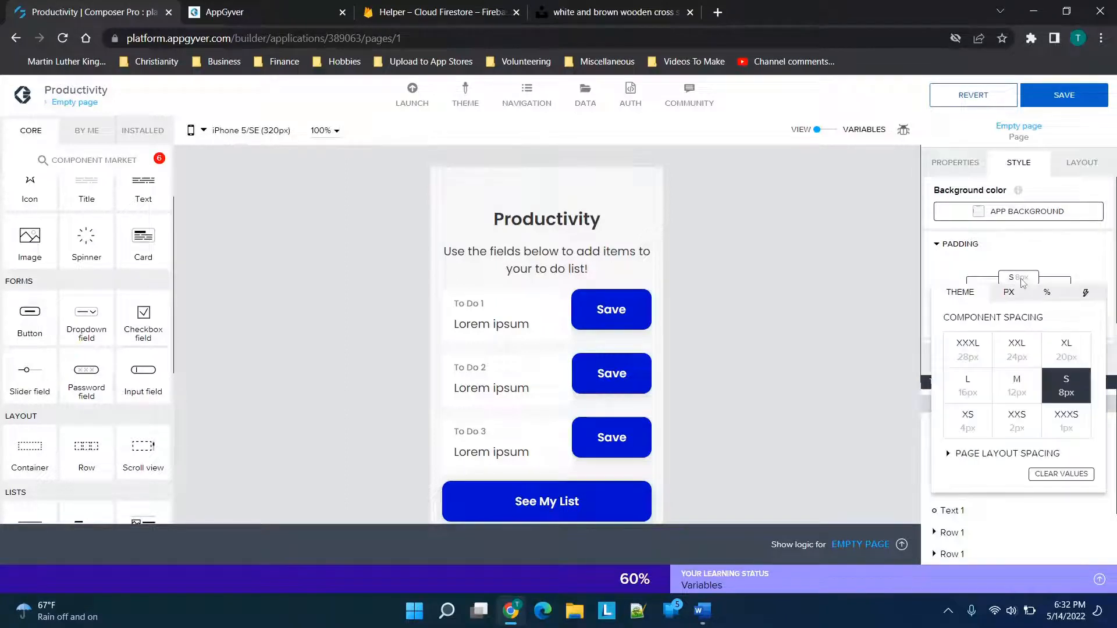
{"action": "left_click", "coordinate": [1060, 355]}
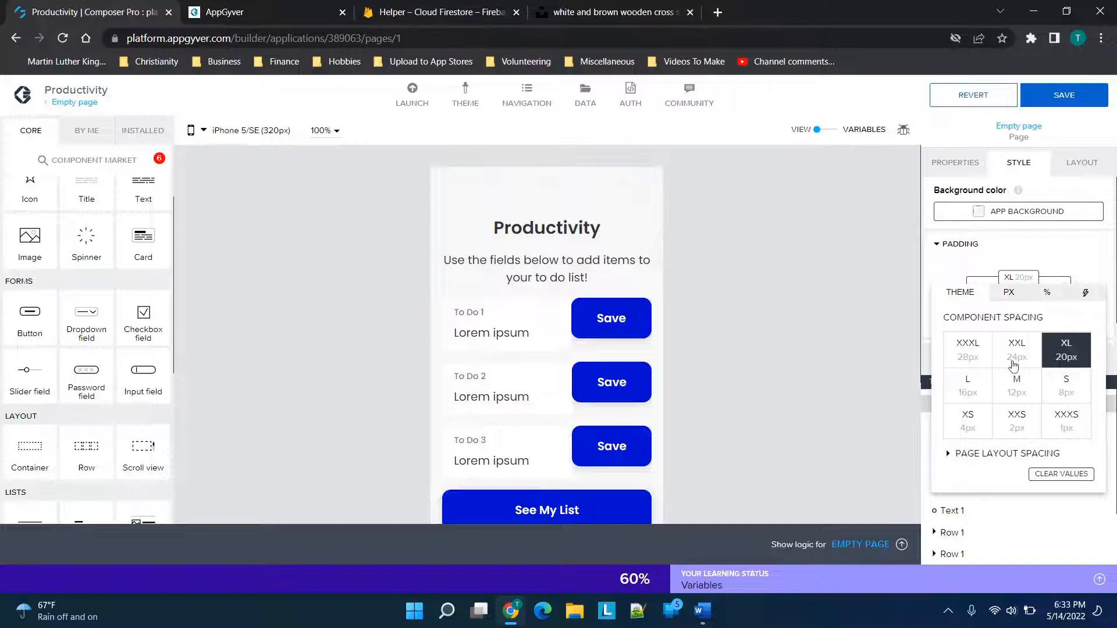
{"action": "left_click", "coordinate": [870, 328]}
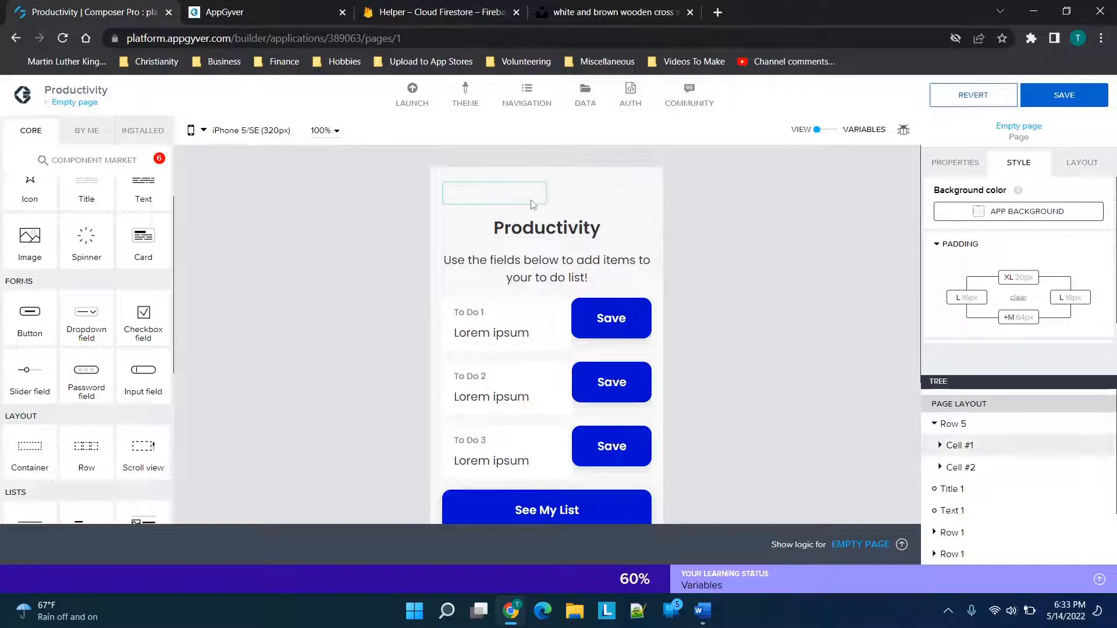
Add an image to the first cell of the new row and switch its sizing to Exact size.
{"action": "scroll", "coordinate": [86, 282], "scroll_direction": "up", "scroll_amount": 1}
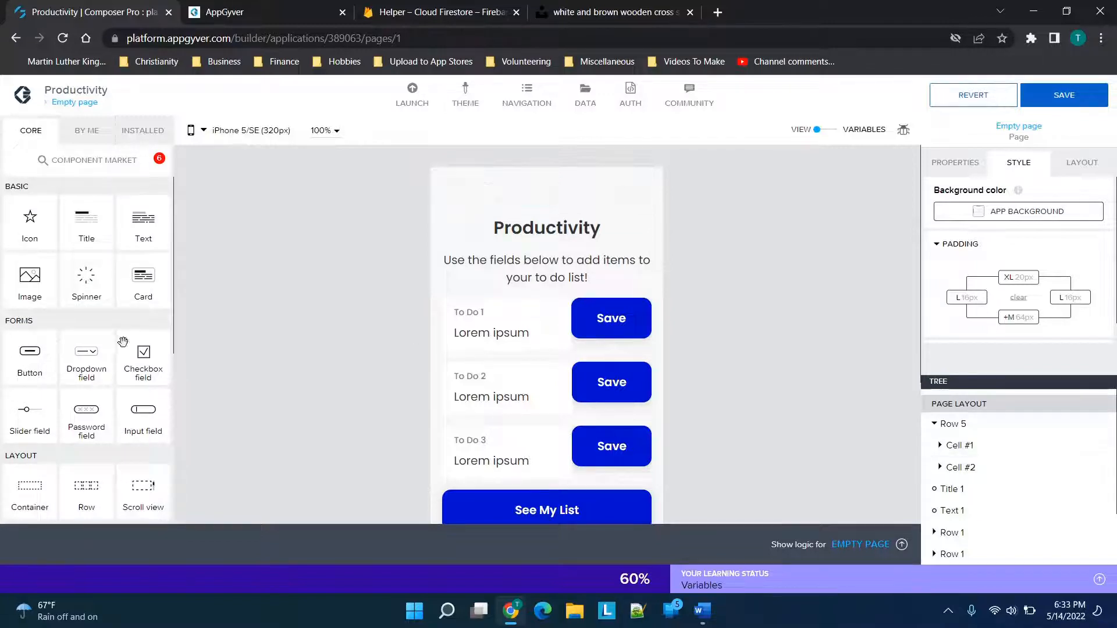
{"action": "left_click_drag", "start_coordinate": [12, 287], "coordinate": [502, 200]}
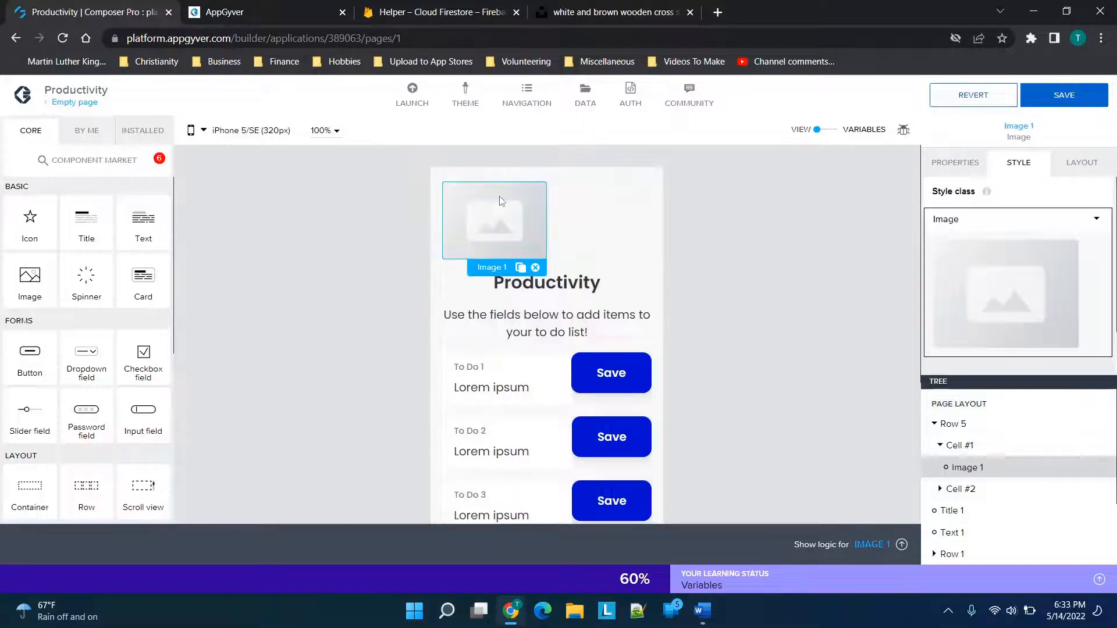
{"action": "left_click", "coordinate": [1092, 161]}
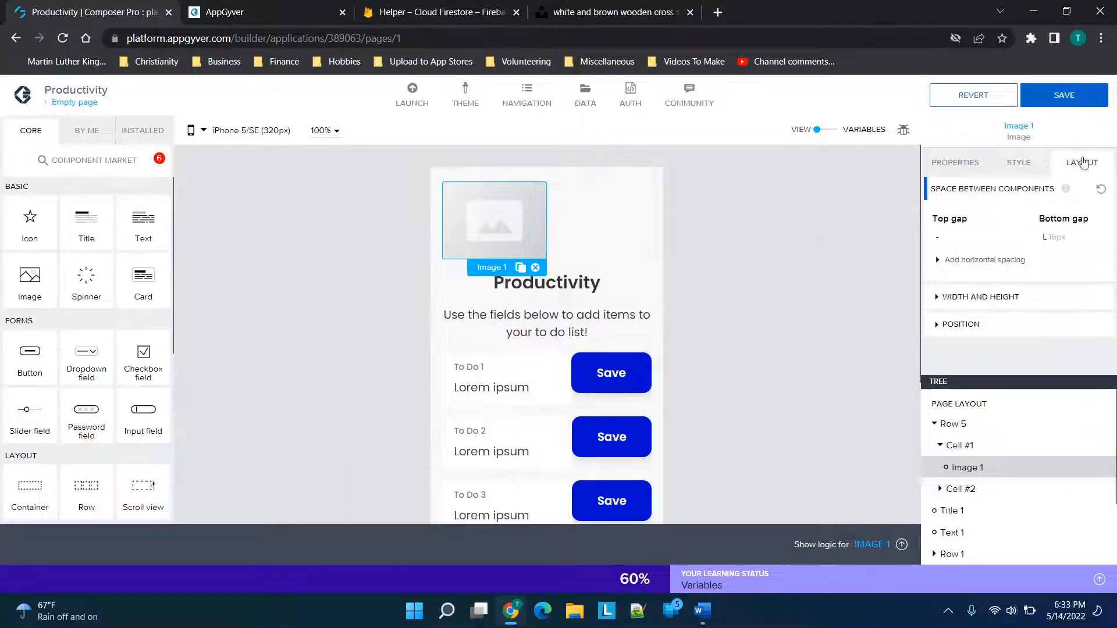
{"action": "left_click", "coordinate": [952, 335]}
{"action": "left_click", "coordinate": [969, 298]}
{"action": "scroll", "coordinate": [973, 309], "scroll_direction": "down", "scroll_amount": 1}
{"action": "scroll", "coordinate": [973, 308], "scroll_direction": "down", "scroll_amount": 2}
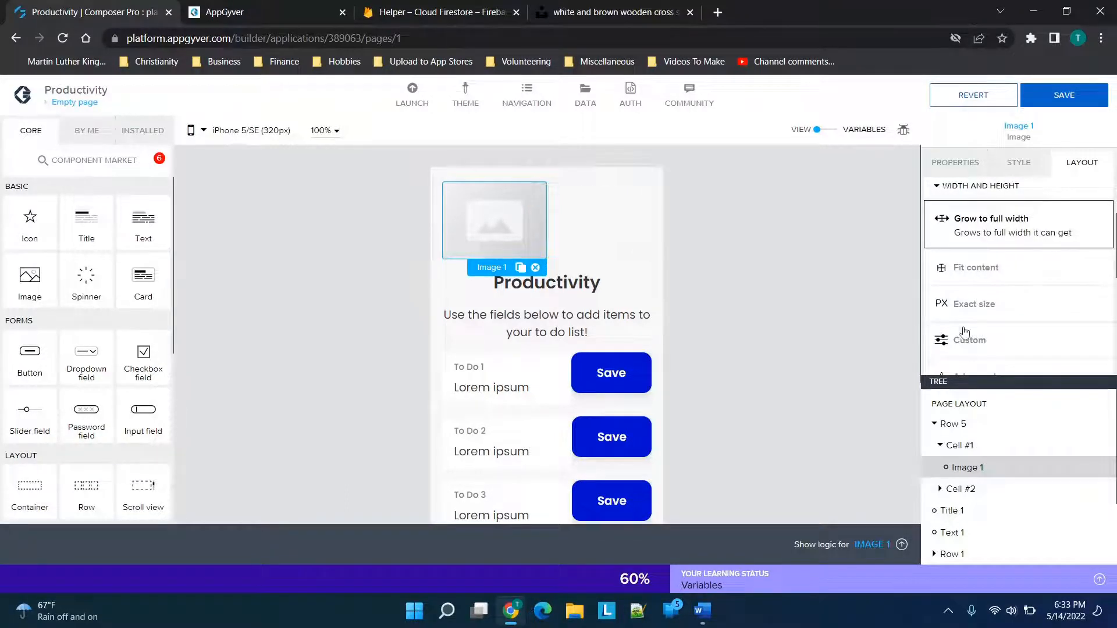
{"action": "scroll", "coordinate": [964, 332], "scroll_direction": "down", "scroll_amount": 2}
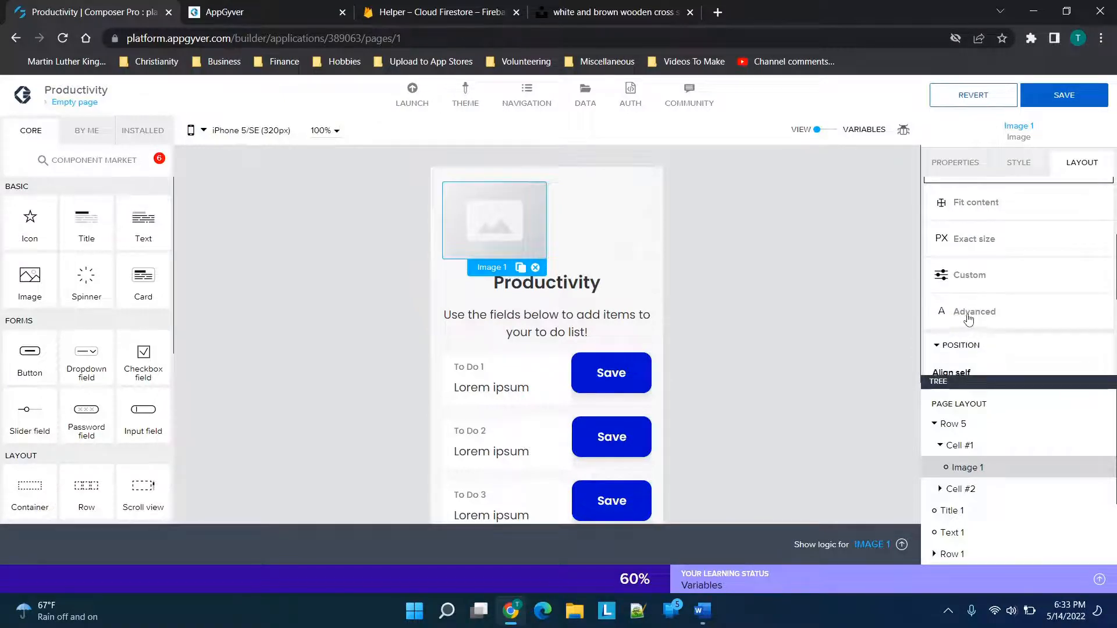
{"action": "left_click", "coordinate": [958, 250]}
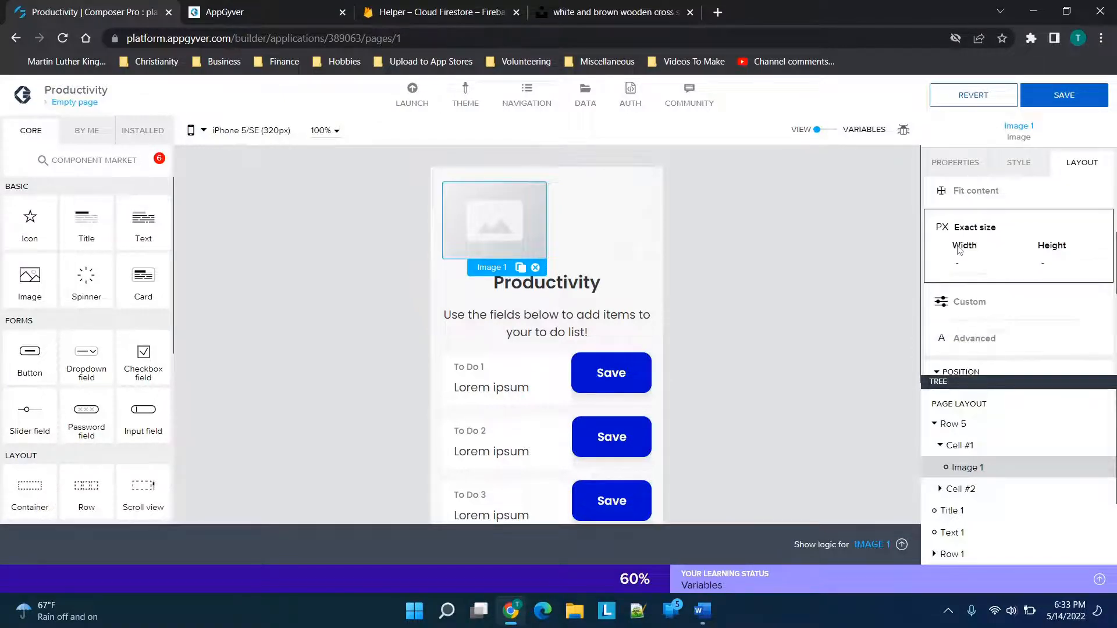
Set the image's width and height to 25 px each.
{"action": "left_click", "coordinate": [964, 265]}
{"action": "left_click", "coordinate": [977, 327]}
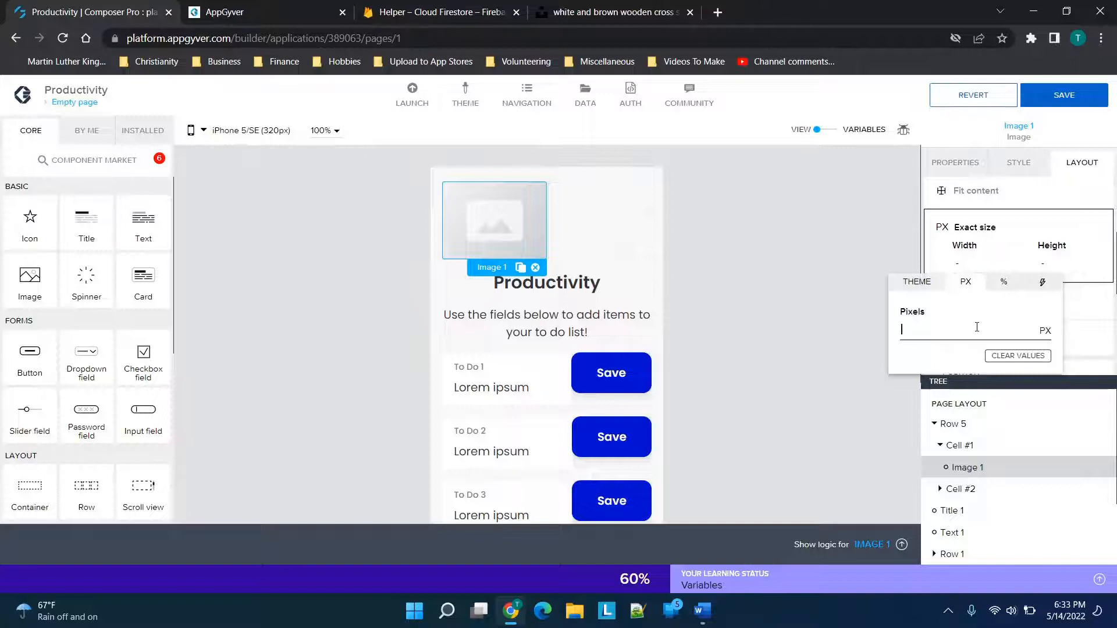
{"action": "type", "text": "25"}
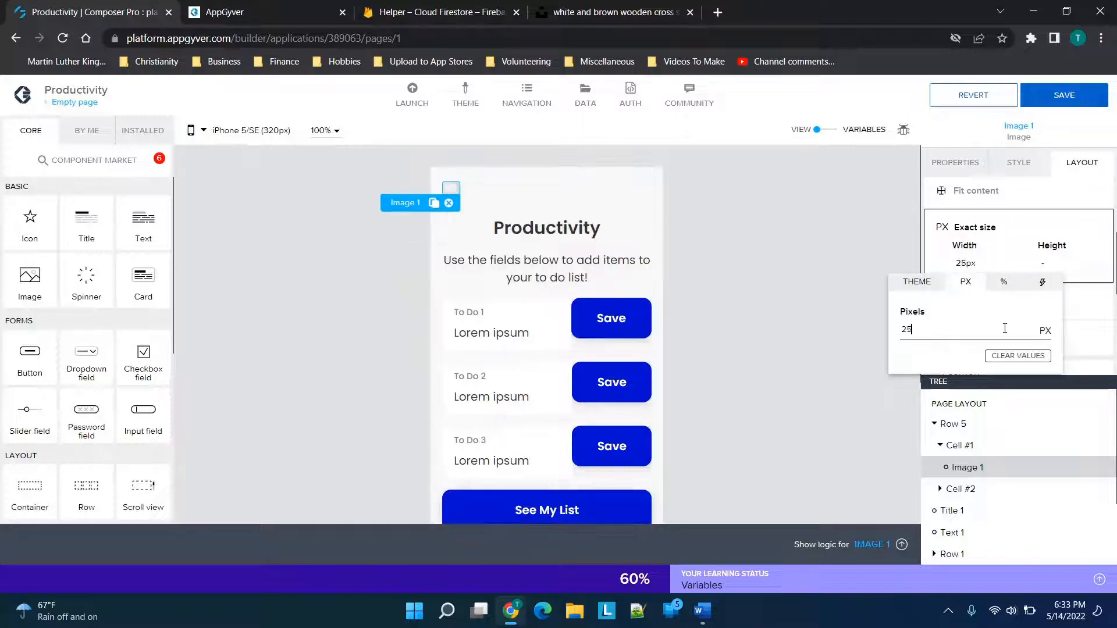
{"action": "left_click", "coordinate": [1044, 261]}
{"action": "type", "text": "25"}
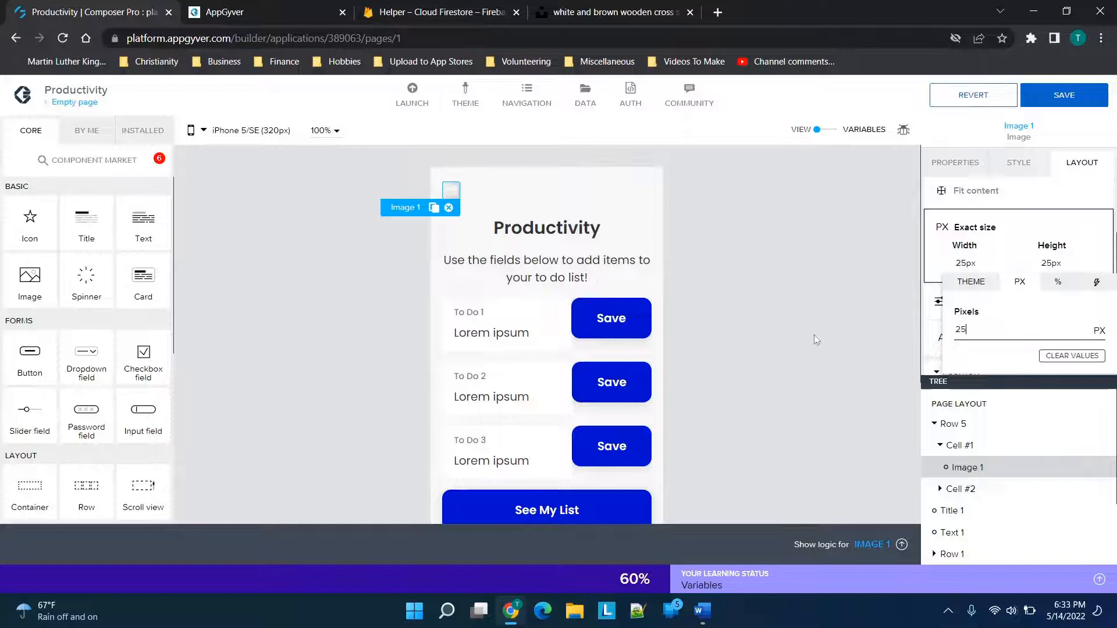
{"action": "left_click", "coordinate": [732, 291]}
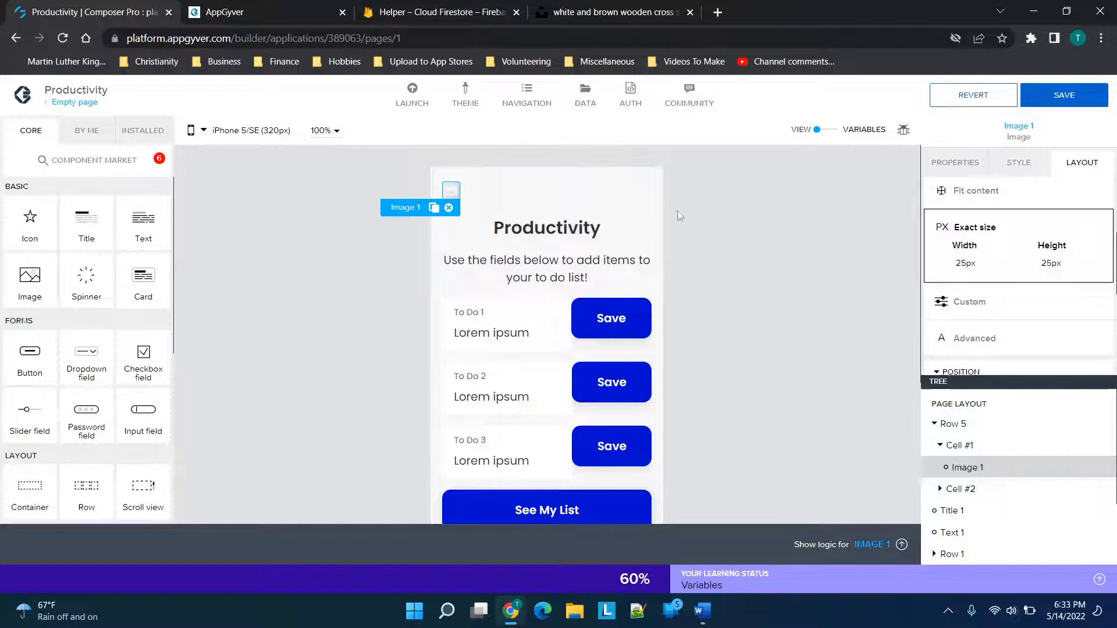
Switch to the Unsplash page and copy the image address of the wooden cross photo.
{"action": "left_click", "coordinate": [955, 163]}
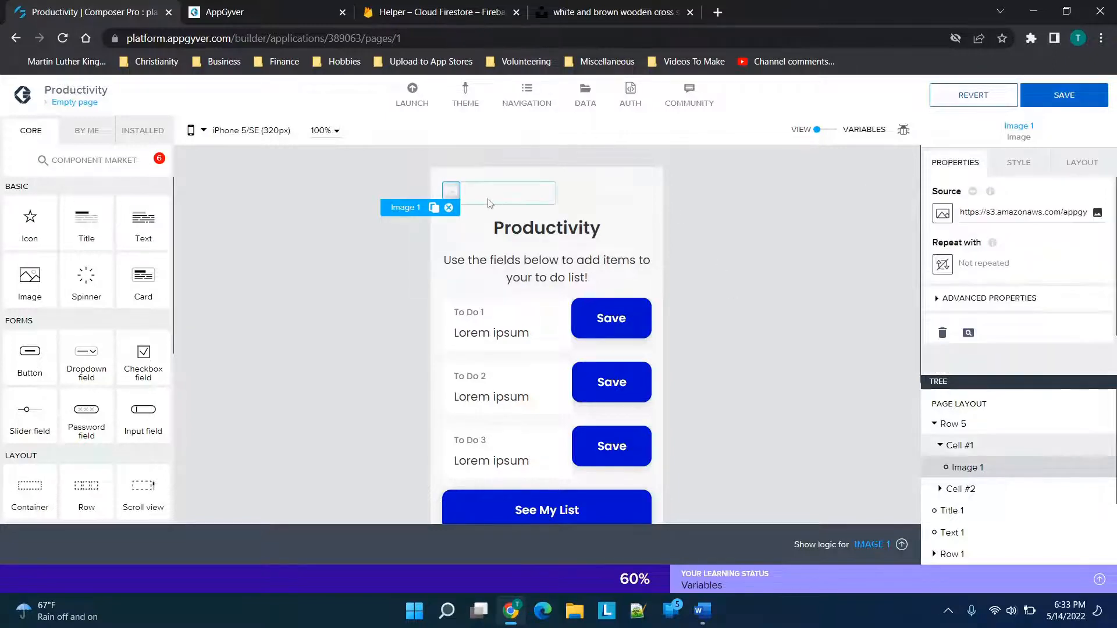
{"action": "left_click", "coordinate": [610, 12]}
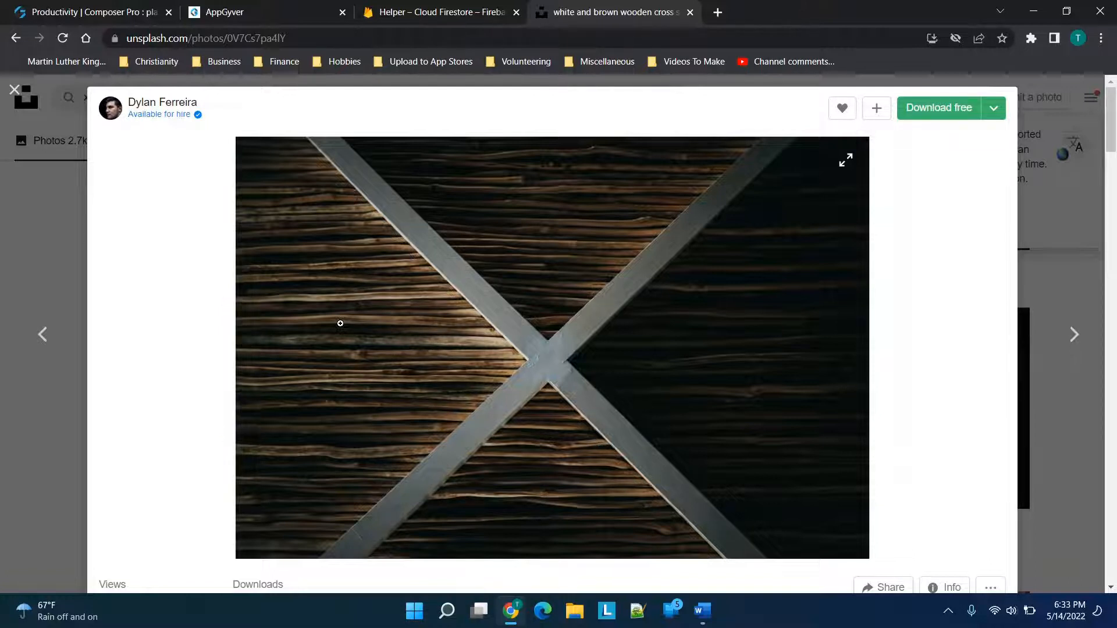
{"action": "scroll", "coordinate": [983, 250], "scroll_direction": "down", "scroll_amount": 4}
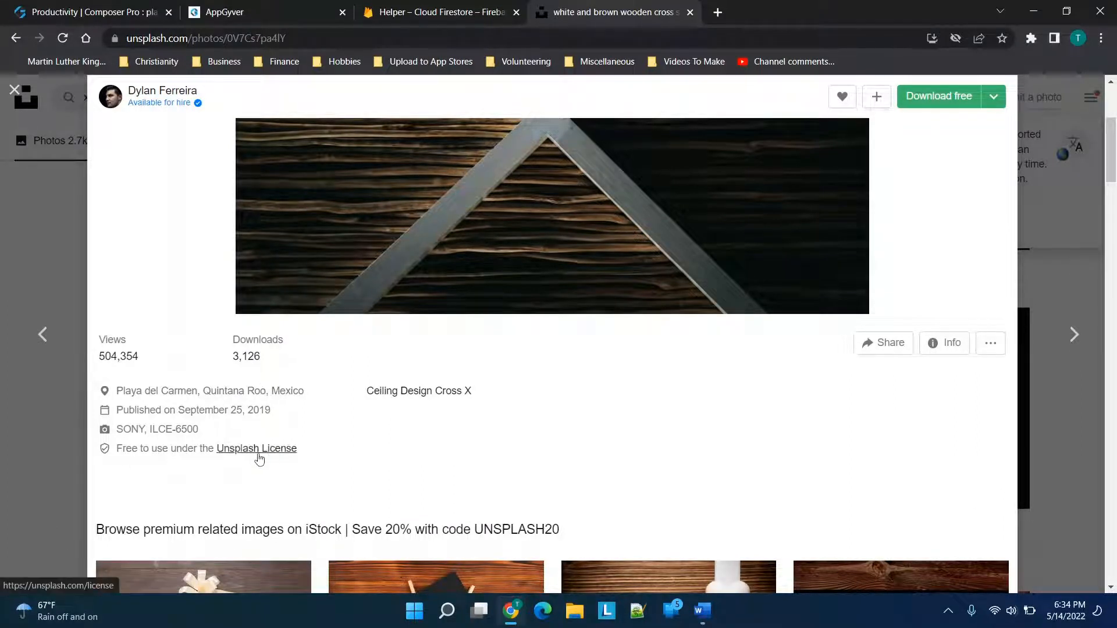
{"action": "scroll", "coordinate": [334, 441], "scroll_direction": "up", "scroll_amount": 4}
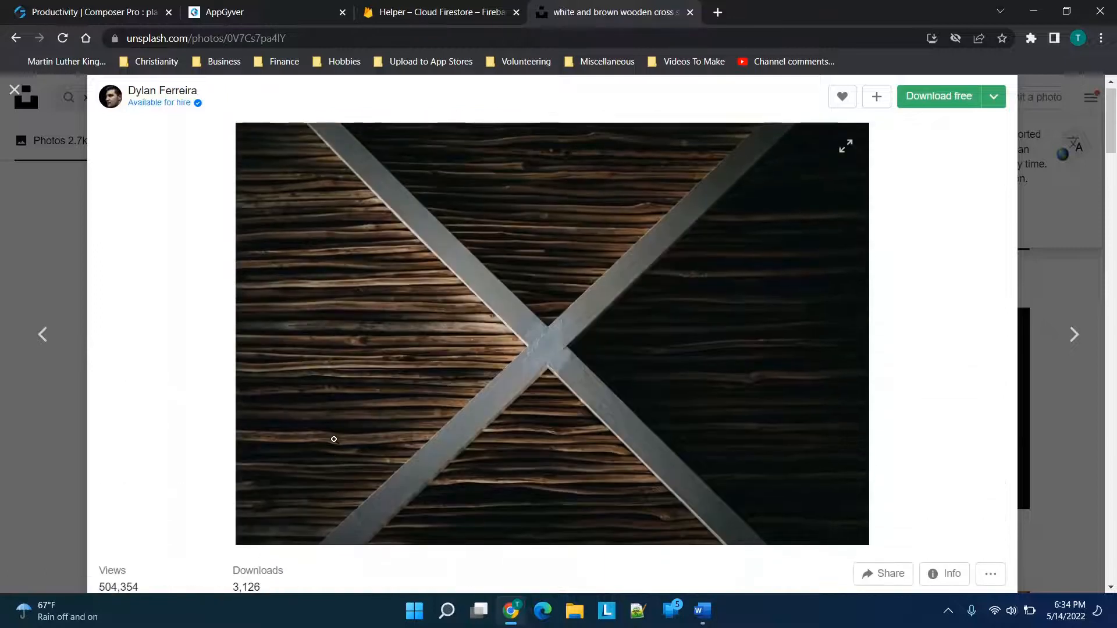
{"action": "scroll", "coordinate": [334, 439], "scroll_direction": "up", "scroll_amount": 1}
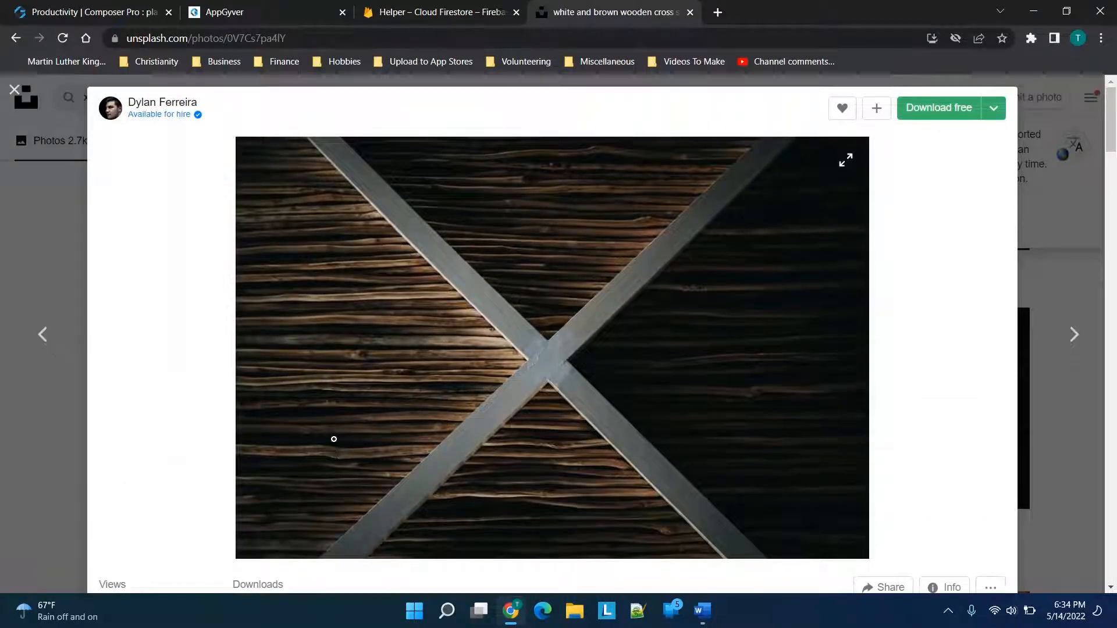
{"action": "right_click", "coordinate": [505, 350]}
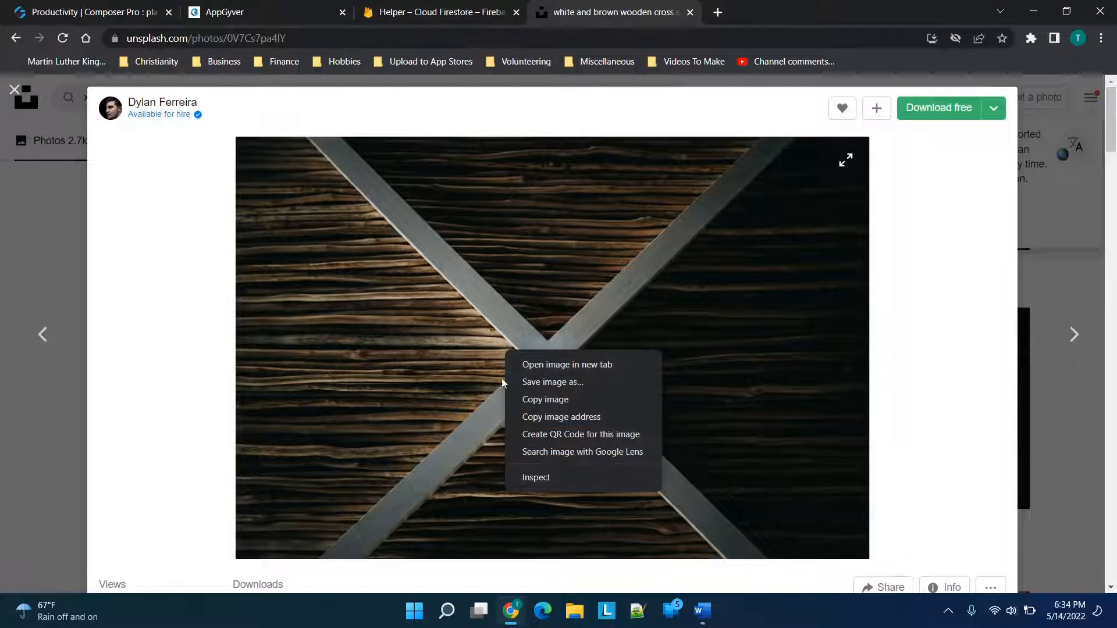
{"action": "left_click", "coordinate": [531, 416]}
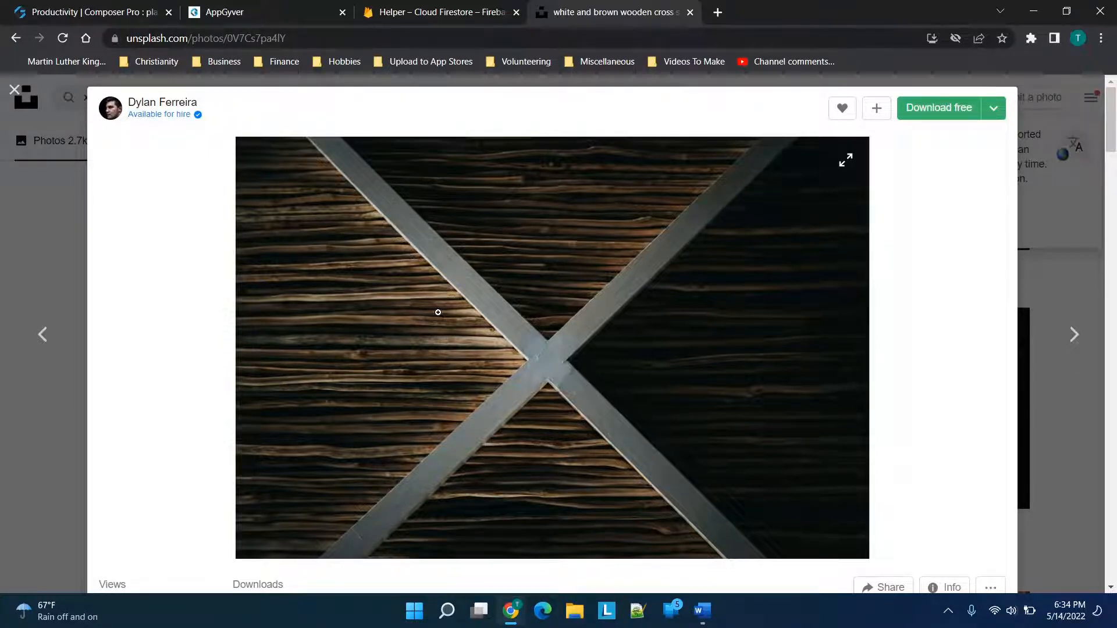
Return to the AppGyver Composer and replace the image's source with the copied Unsplash image address.
{"action": "left_click", "coordinate": [101, 7]}
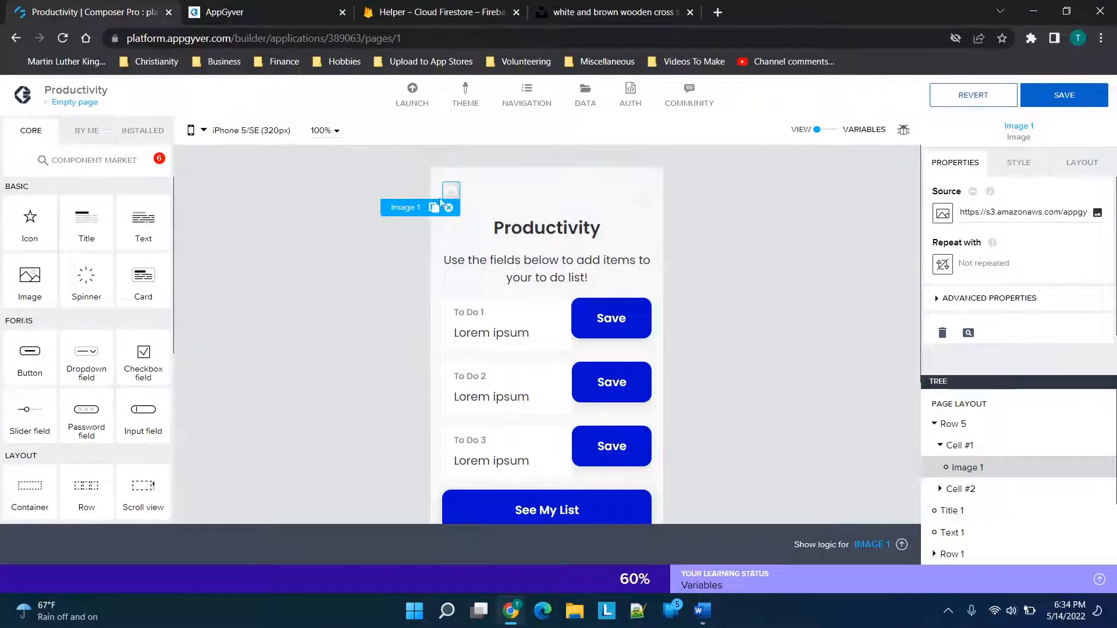
{"action": "left_click", "coordinate": [1050, 213]}
{"action": "key", "text": "ctrl+a"}
{"action": "key", "text": "ctrl+v"}
{"action": "left_click", "coordinate": [452, 192]}
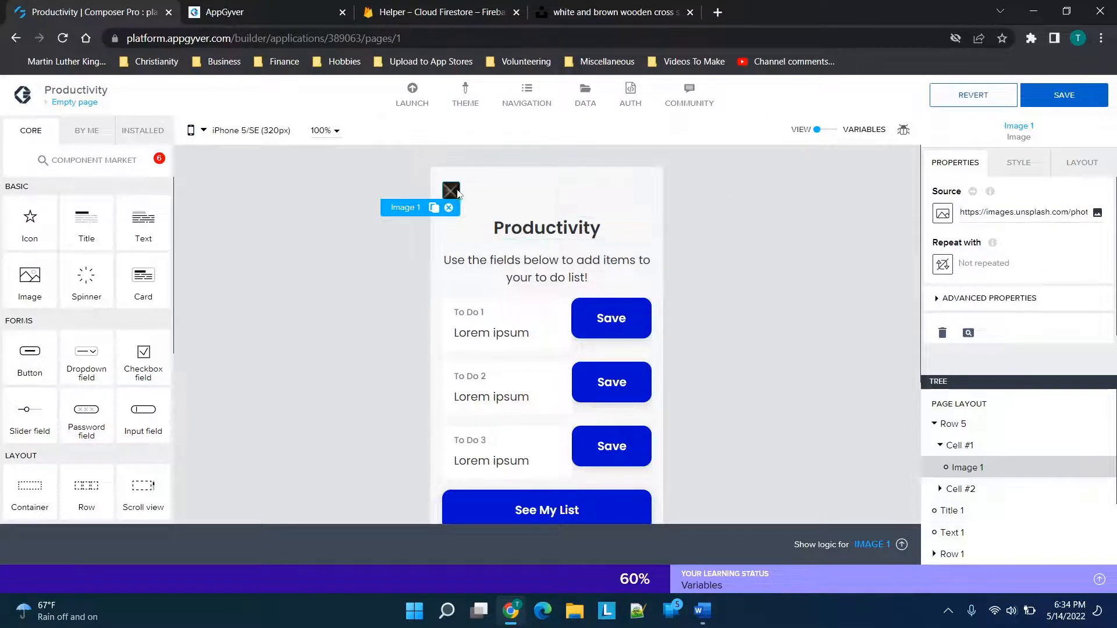
Add a text component to the row's second cell with the content "Check out the newest page here".
{"action": "left_click", "coordinate": [577, 202]}
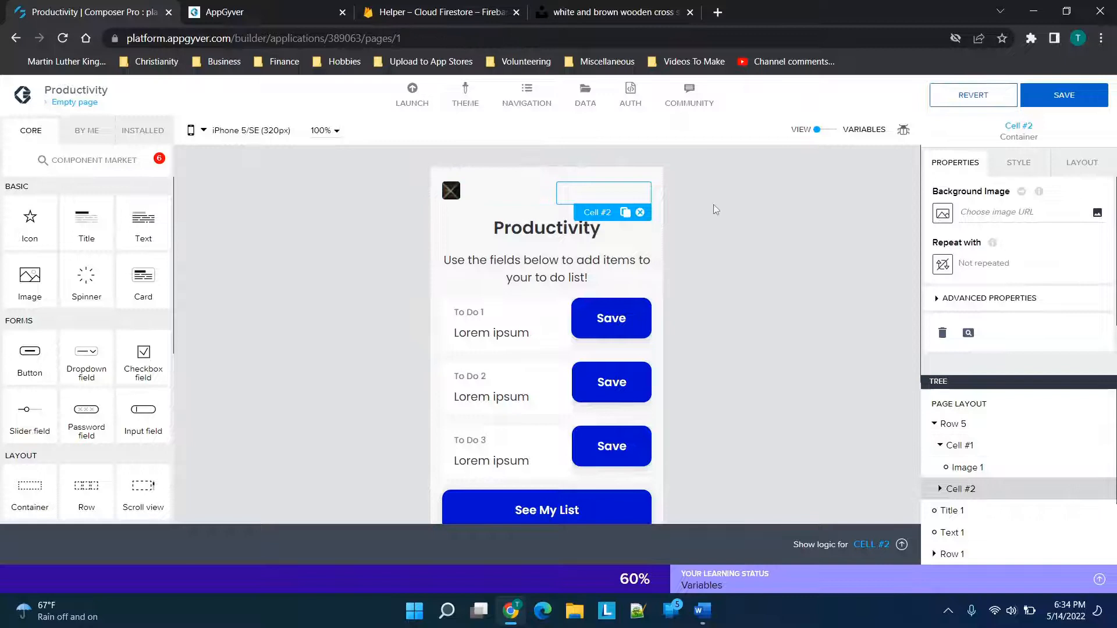
{"action": "left_click_drag", "start_coordinate": [130, 220], "coordinate": [606, 199]}
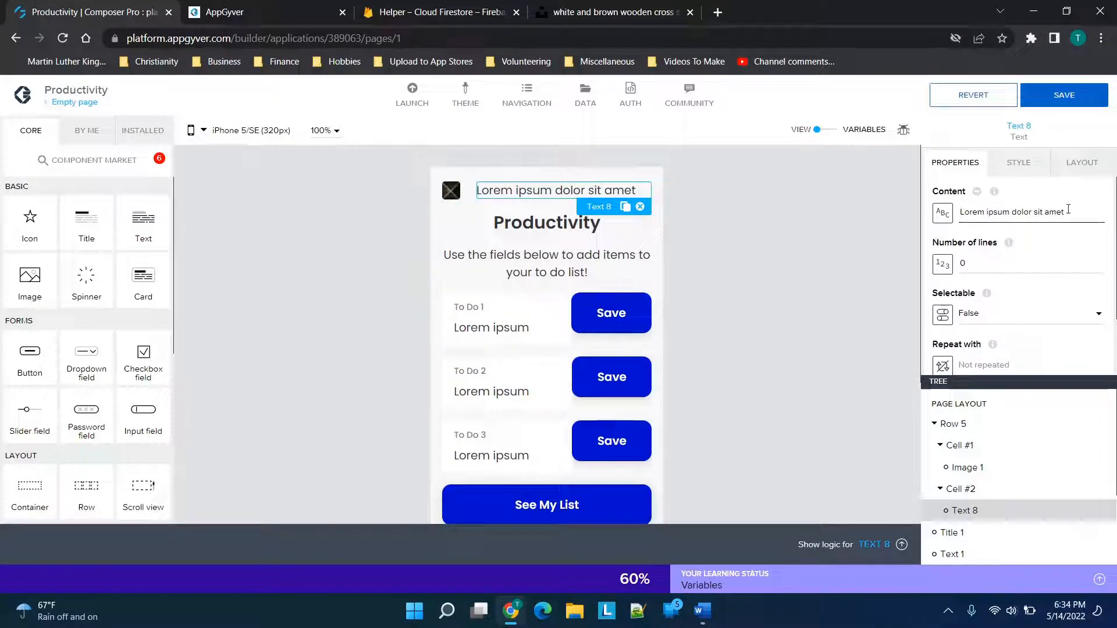
{"action": "left_click_drag", "start_coordinate": [1068, 212], "coordinate": [916, 213]}
{"action": "type", "text": "Check o"}
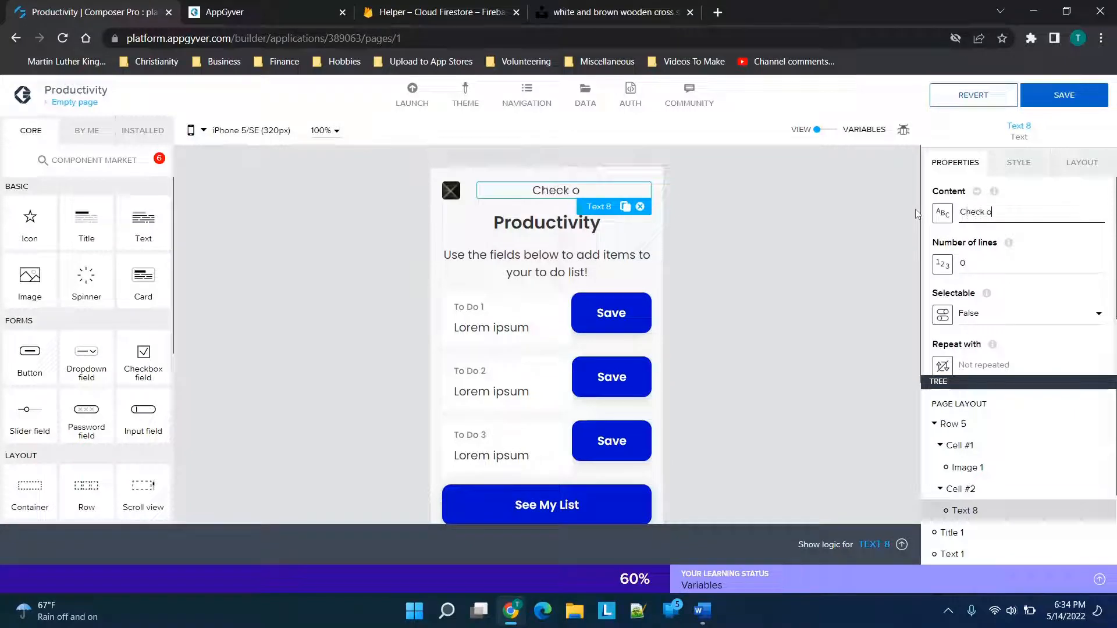
{"action": "type", "text": "ut the newest a"}
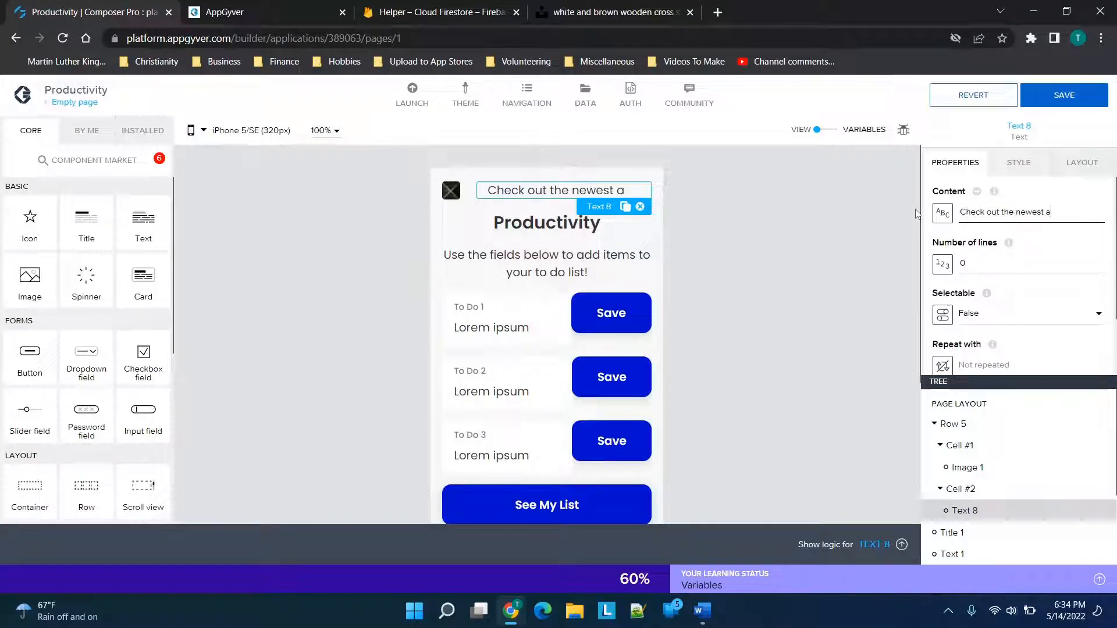
{"action": "key", "text": "BackSpace"}
{"action": "type", "text": "page"}
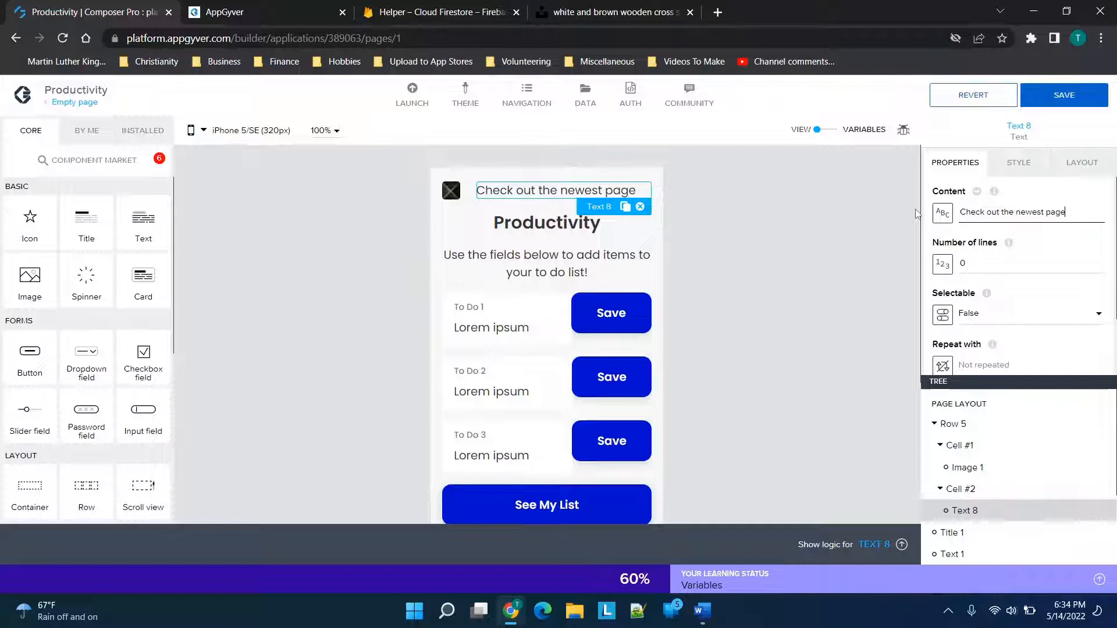
{"action": "type", "text": " here"}
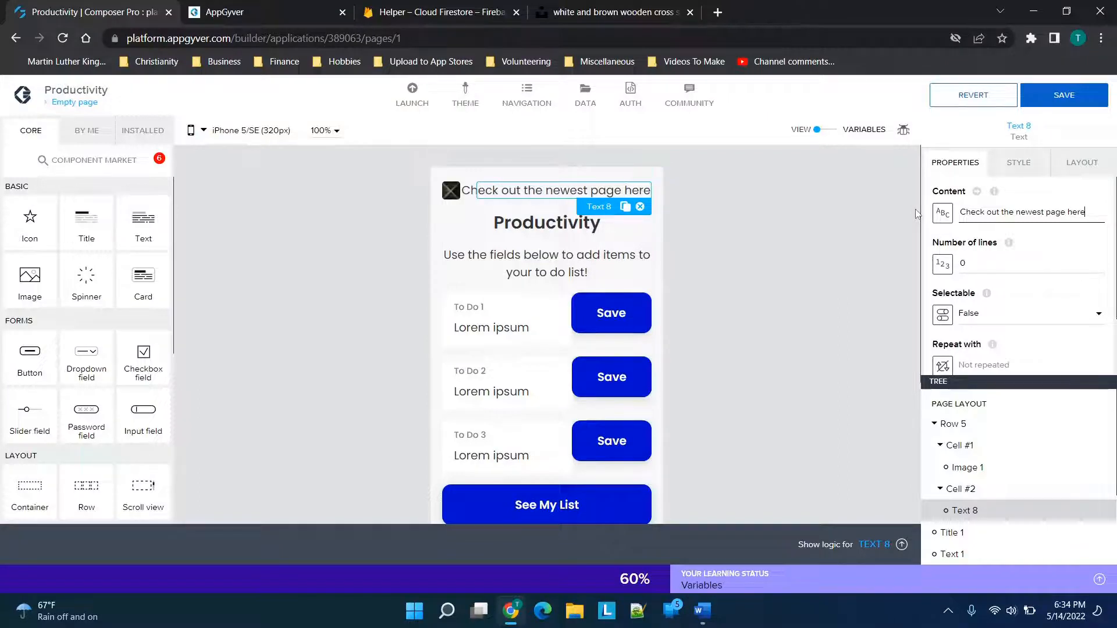
Change the banner text's content to "Check out the newest page!!!!".
{"action": "key", "text": "BackSpace"}
{"action": "key", "text": "BackSpace"}
{"action": "key", "text": "BackSpace"}
{"action": "key", "text": "BackSpace"}
{"action": "key", "text": "BackSpace"}
{"action": "type", "text": "!!!!"}
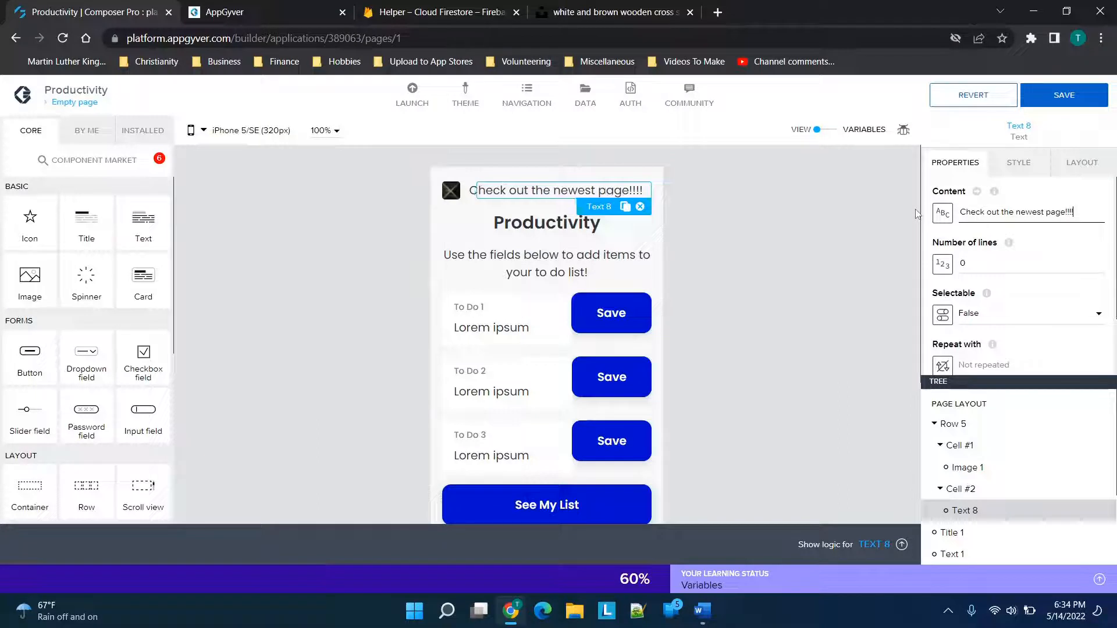
{"action": "left_click", "coordinate": [865, 241]}
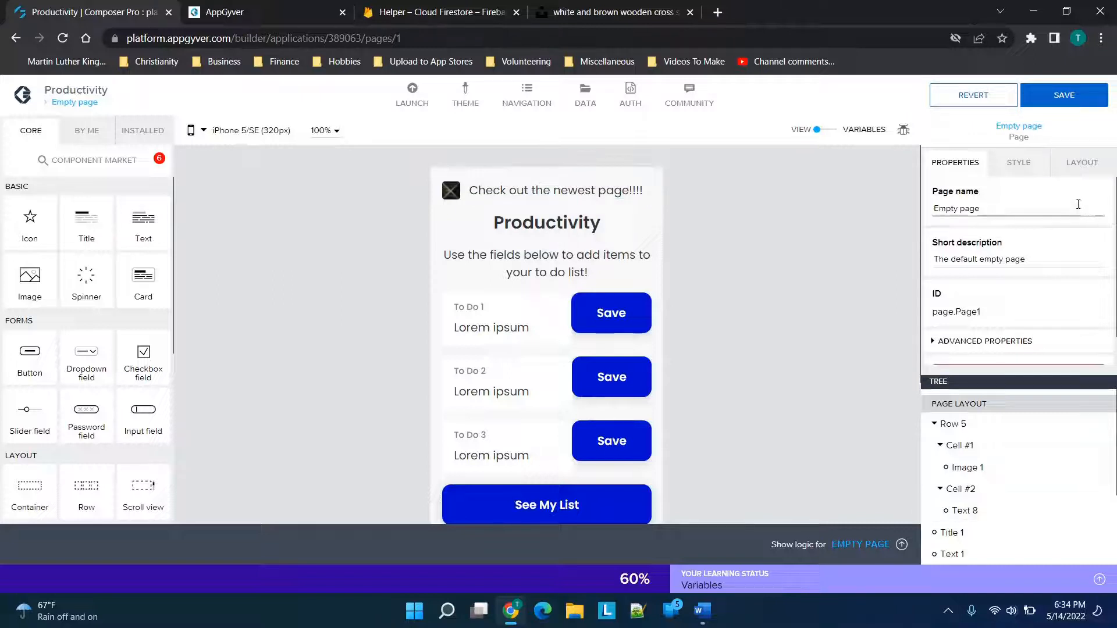
Edit the banner row's Default Row style to use the Primary background color.
{"action": "left_click", "coordinate": [1065, 168]}
{"action": "left_click", "coordinate": [1019, 165]}
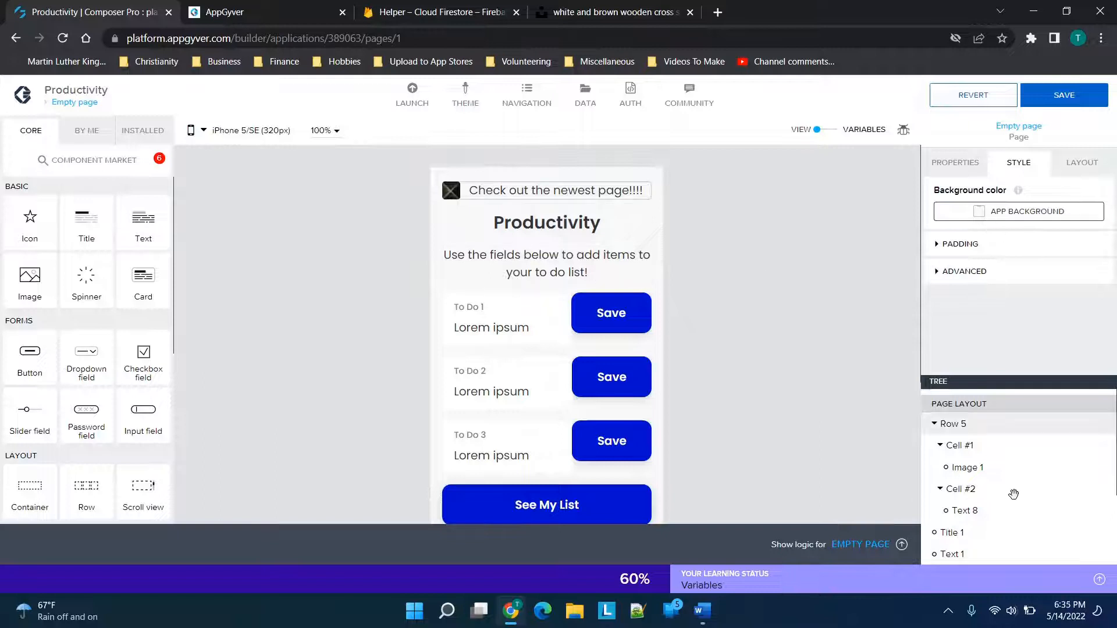
{"action": "left_click", "coordinate": [961, 424]}
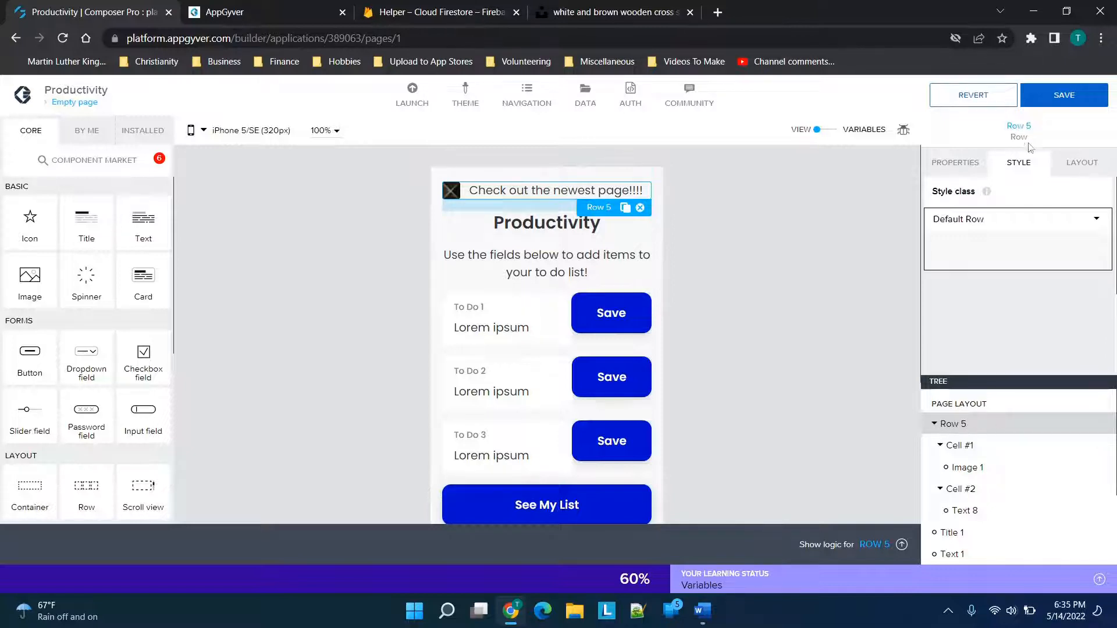
{"action": "left_click", "coordinate": [1097, 220]}
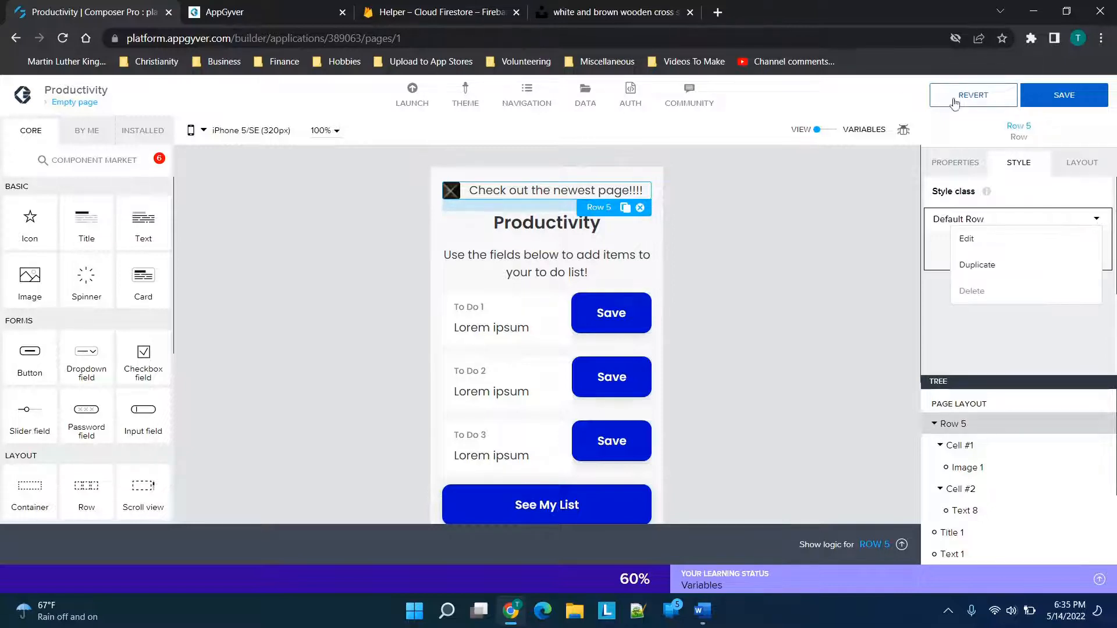
{"action": "left_click", "coordinate": [982, 241]}
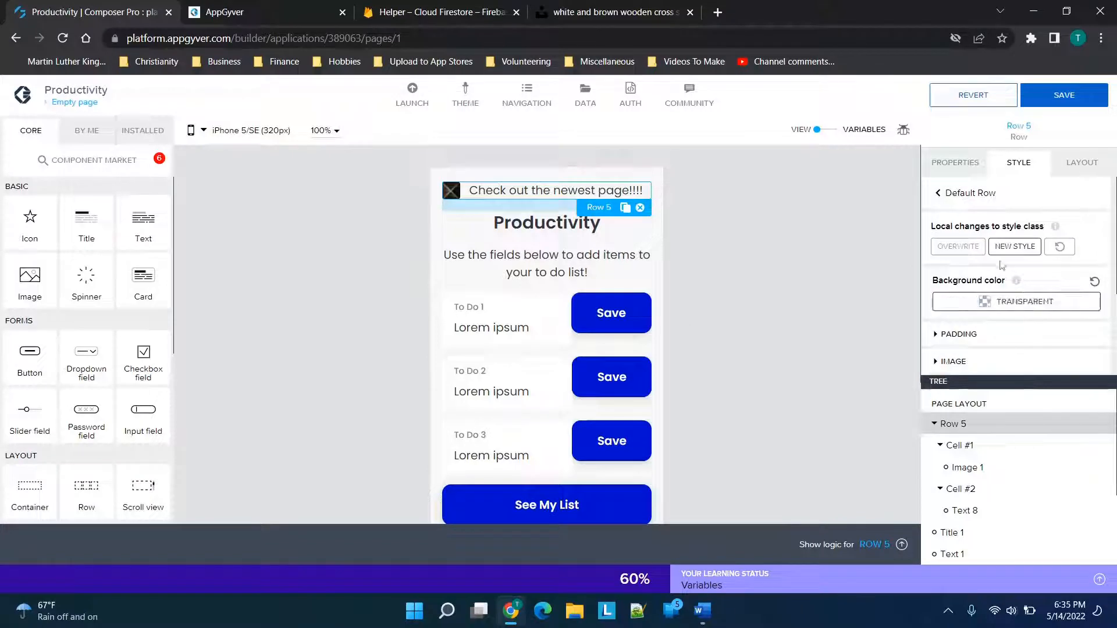
{"action": "left_click", "coordinate": [992, 307]}
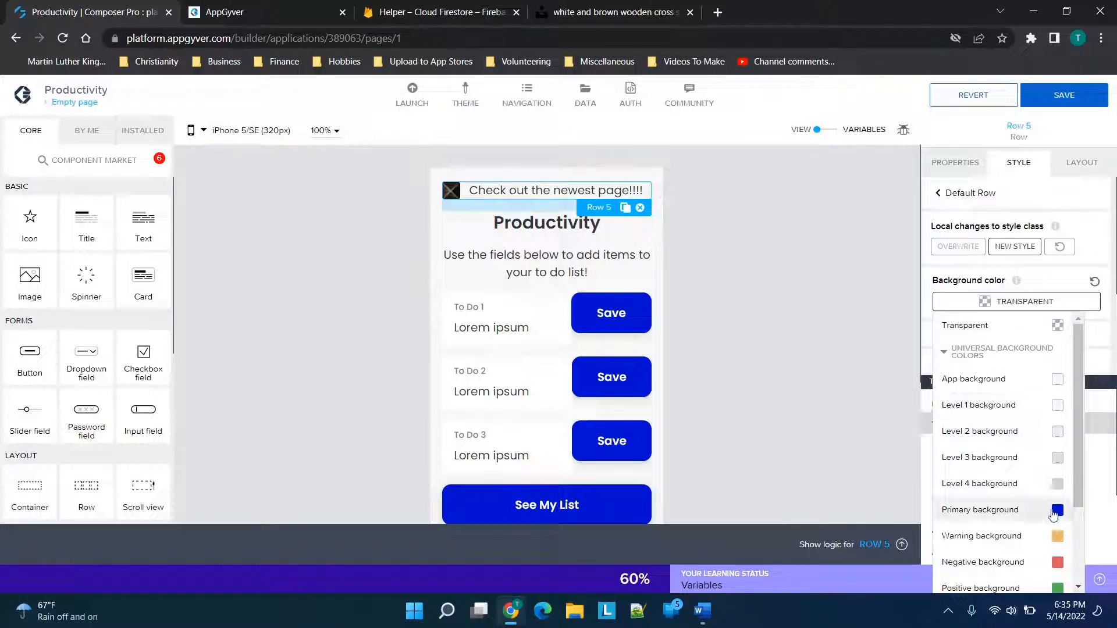
{"action": "scroll", "coordinate": [1044, 561], "scroll_direction": "down", "scroll_amount": 2}
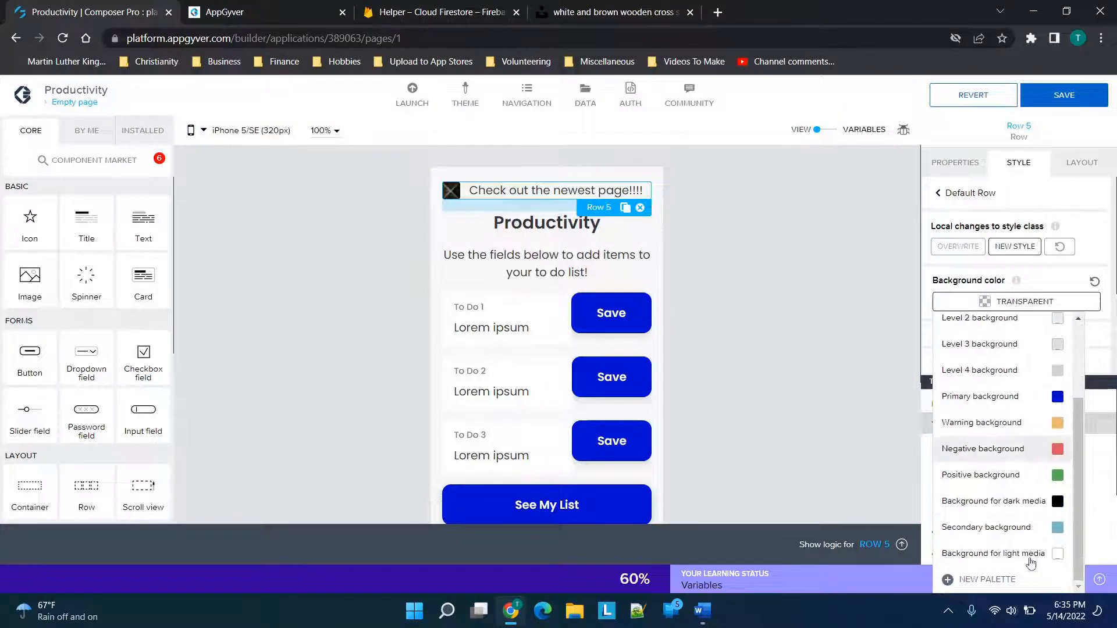
{"action": "left_click", "coordinate": [1017, 530]}
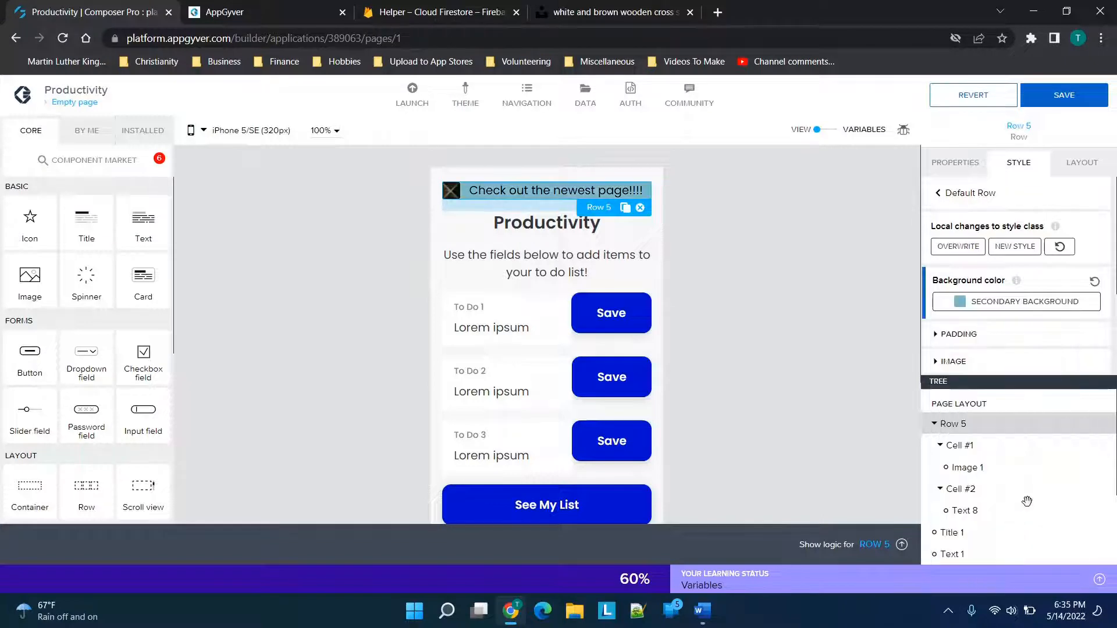
{"action": "left_click", "coordinate": [1031, 309]}
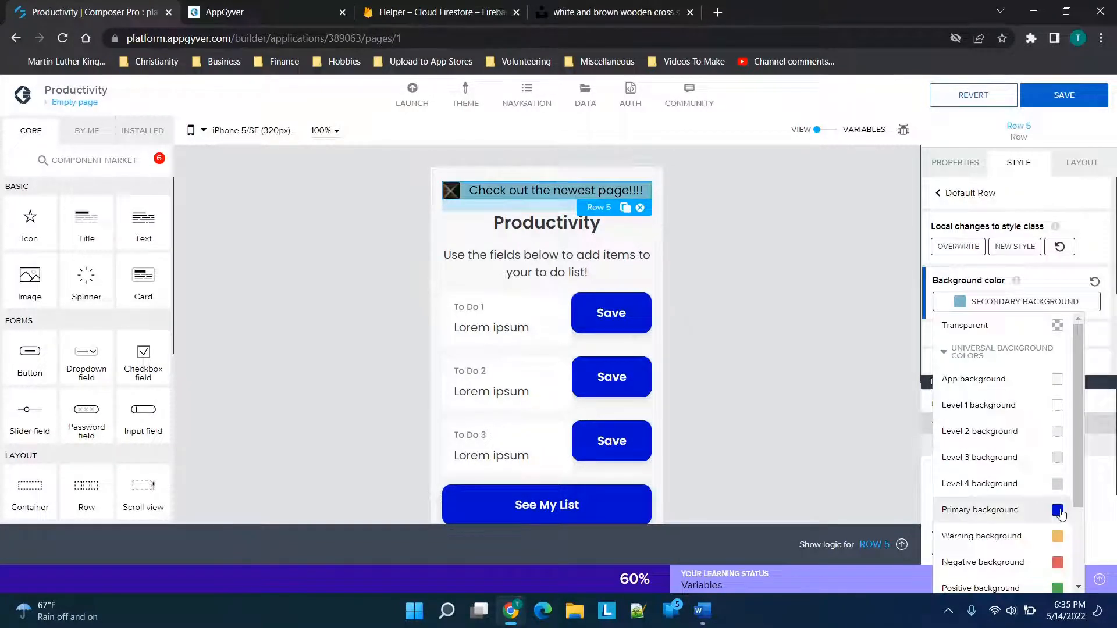
{"action": "left_click", "coordinate": [1024, 510]}
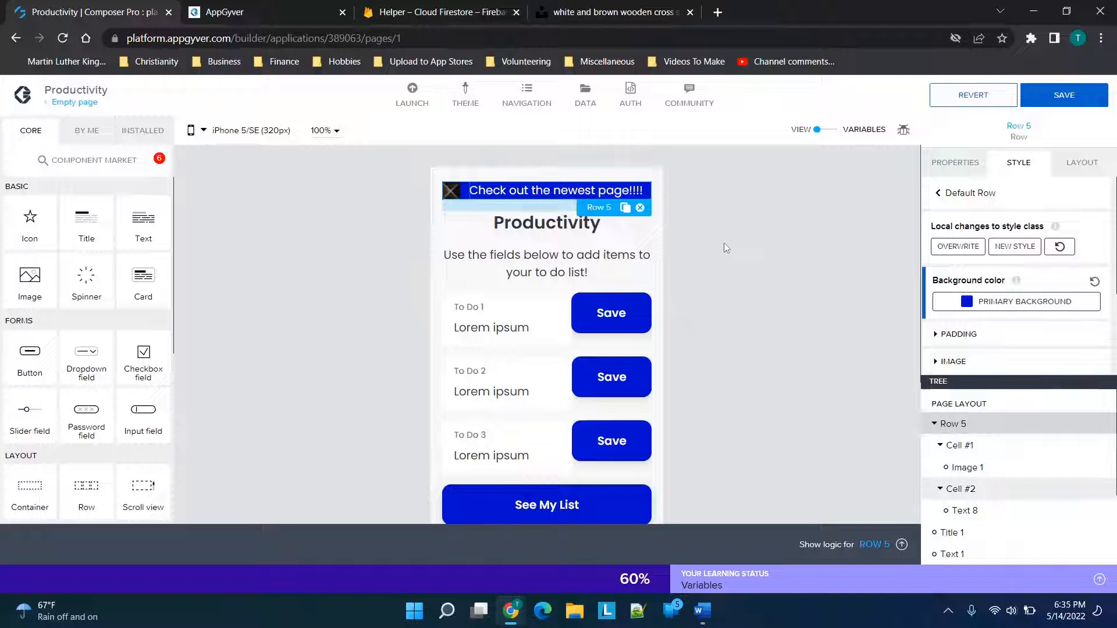
{"action": "left_click", "coordinate": [717, 242]}
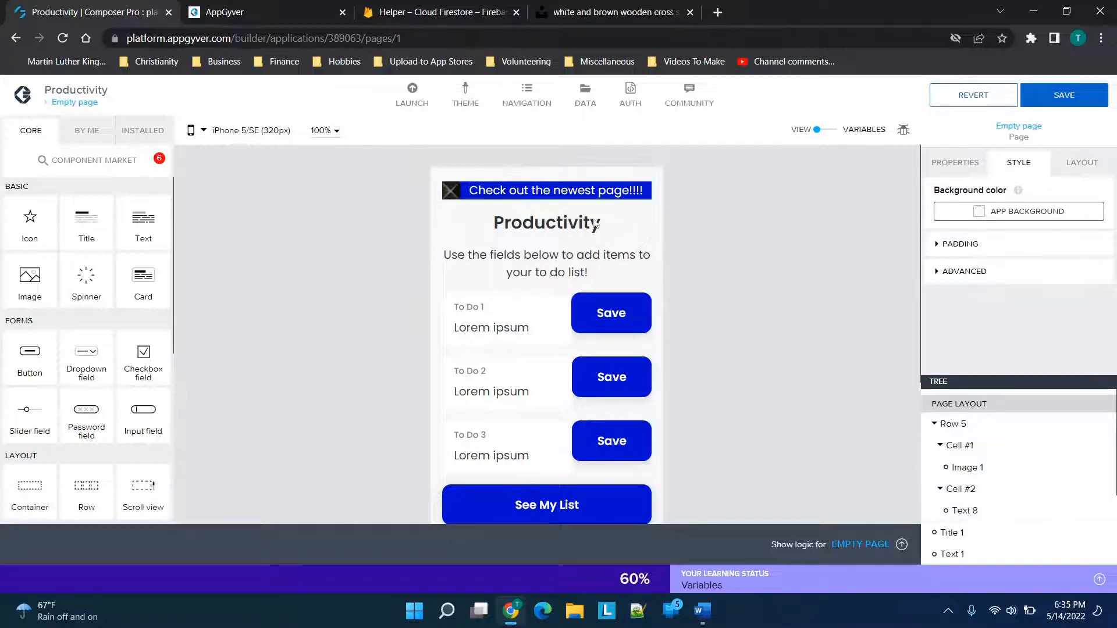
Search the component market's frontend logic for "hide" and view the details of the Hide component function.
{"action": "left_click", "coordinate": [451, 195]}
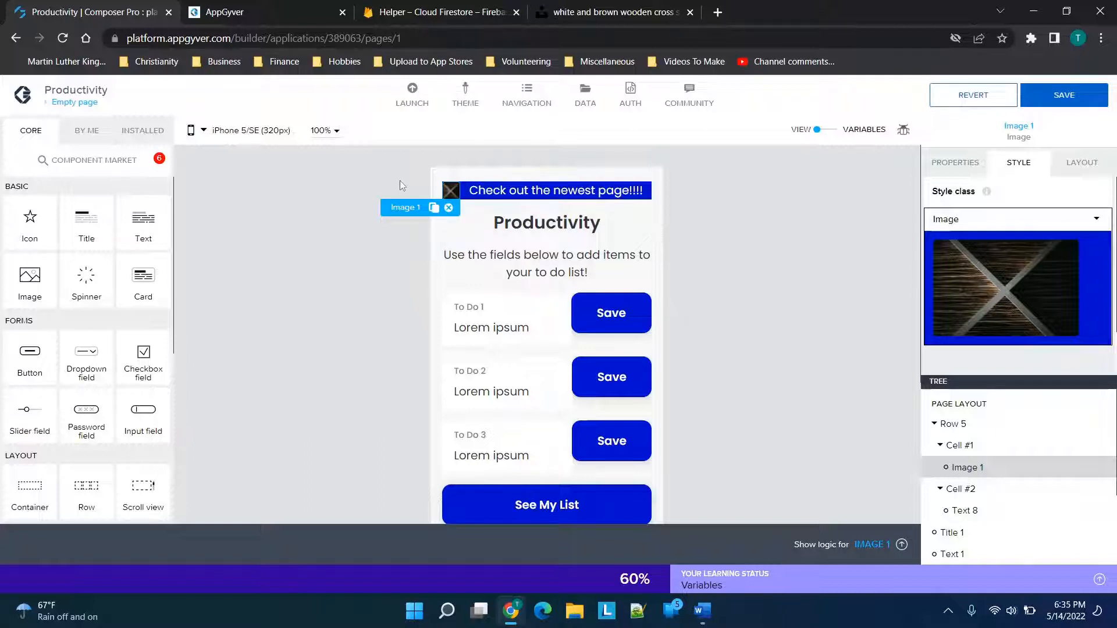
{"action": "left_click", "coordinate": [116, 161]}
{"action": "left_click", "coordinate": [325, 192]}
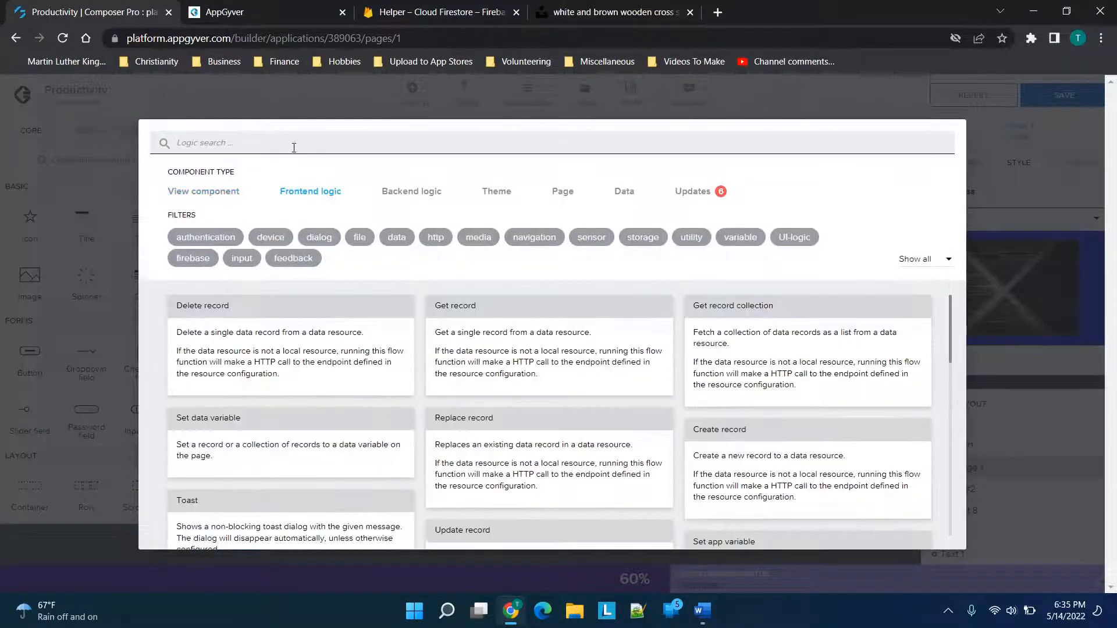
{"action": "type", "text": "hide"}
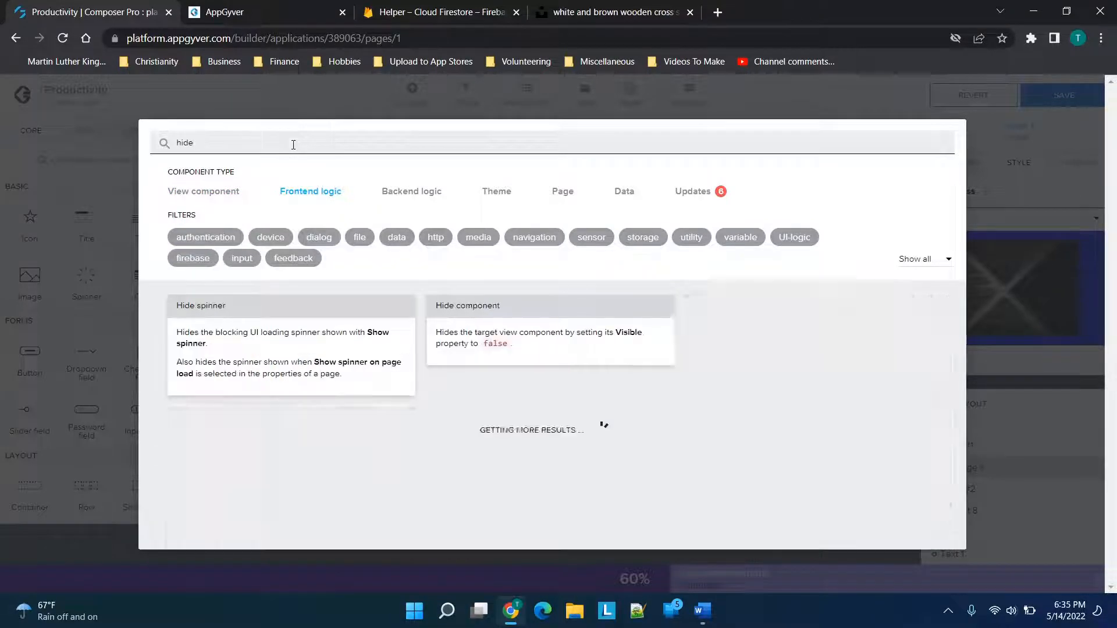
{"action": "left_click", "coordinate": [491, 342]}
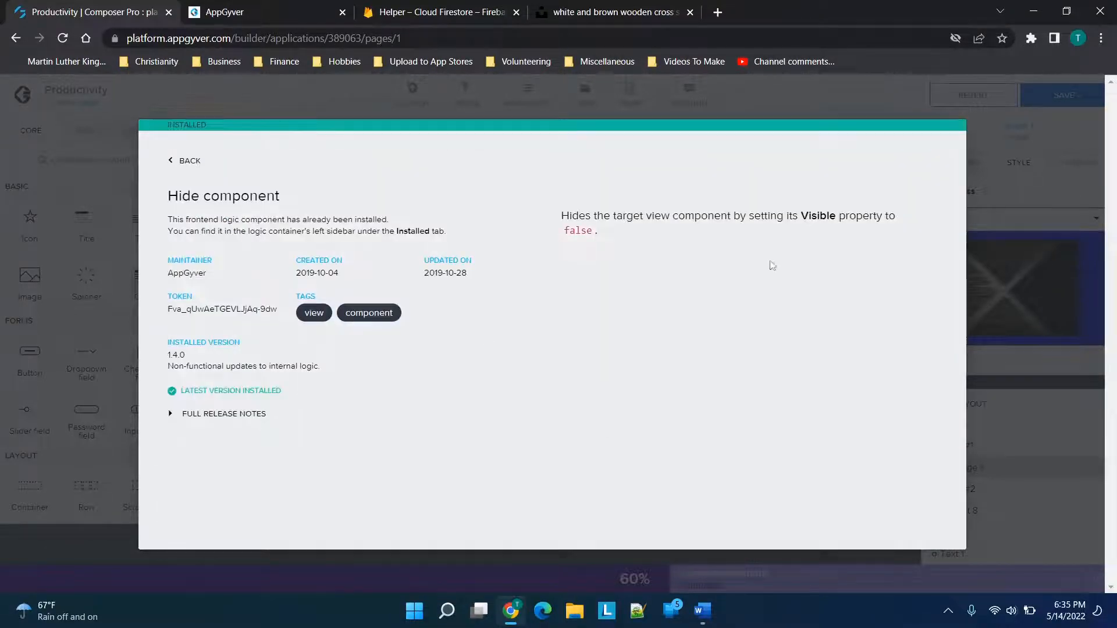
{"action": "left_click", "coordinate": [189, 161]}
{"action": "left_click", "coordinate": [85, 193]}
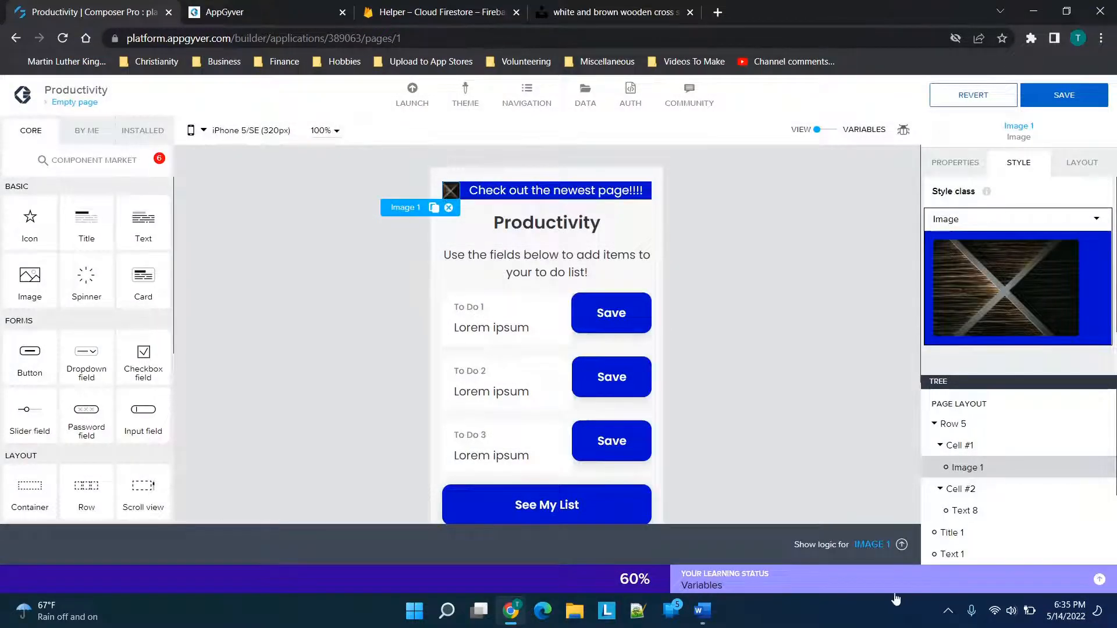
Add a Hide component function to the X image's logic and connect the Component tap event to it.
{"action": "left_click", "coordinate": [871, 543]}
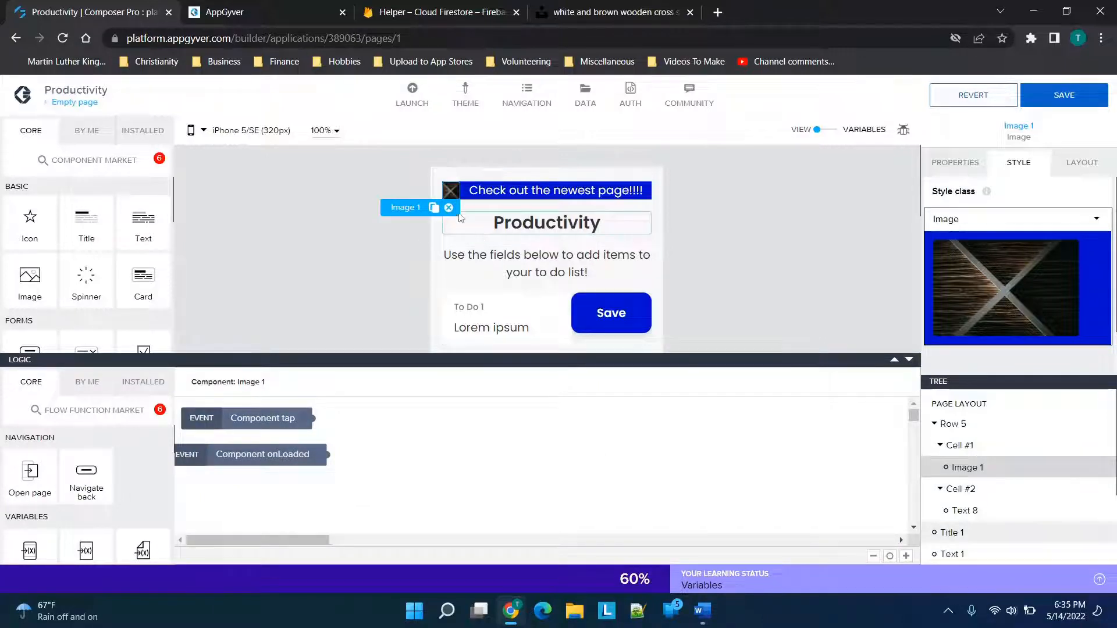
{"action": "left_click", "coordinate": [509, 196]}
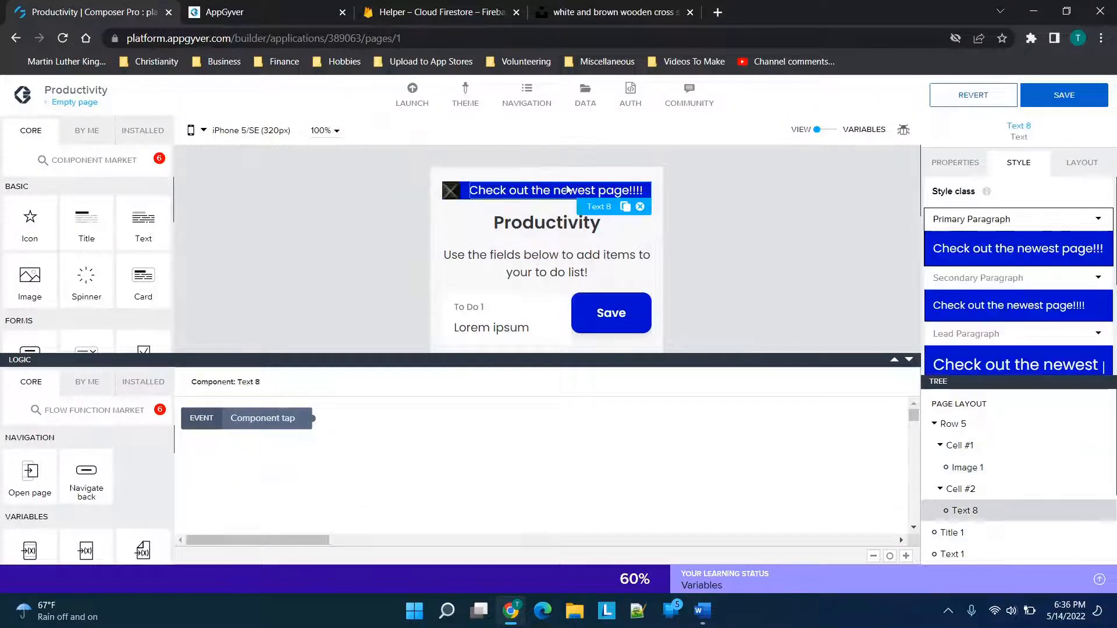
{"action": "left_click", "coordinate": [452, 195]}
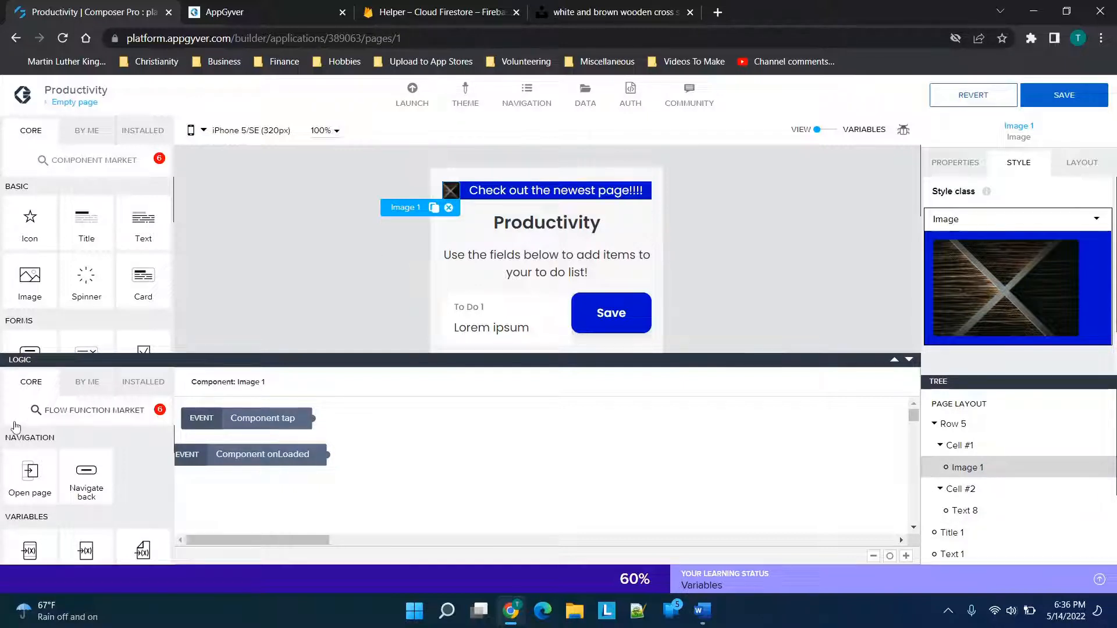
{"action": "scroll", "coordinate": [108, 483], "scroll_direction": "down", "scroll_amount": 3}
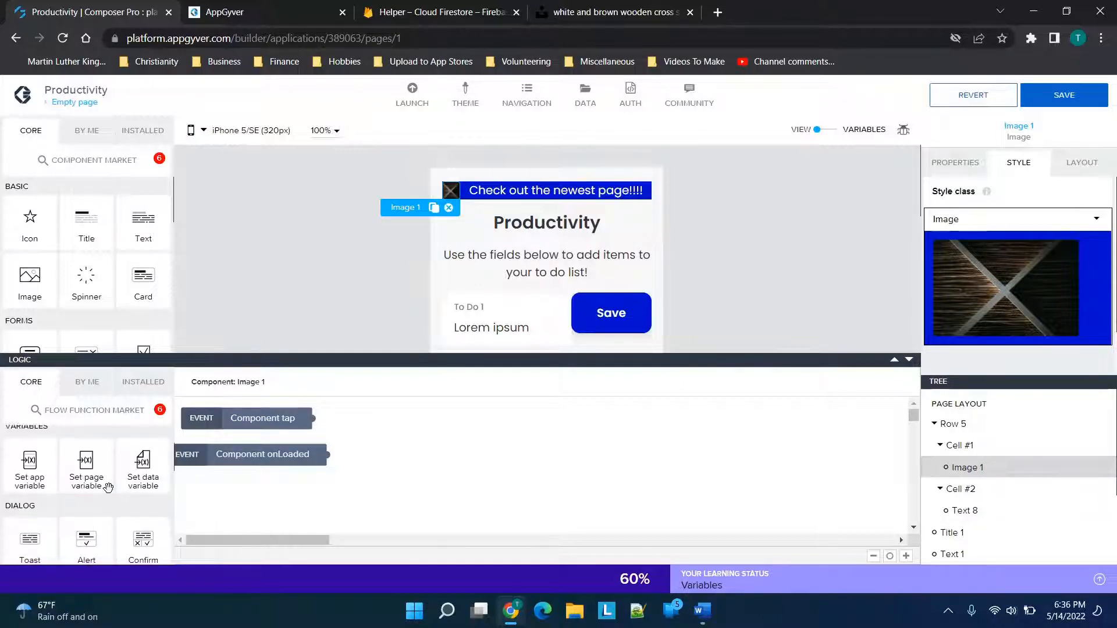
{"action": "left_click", "coordinate": [148, 386]}
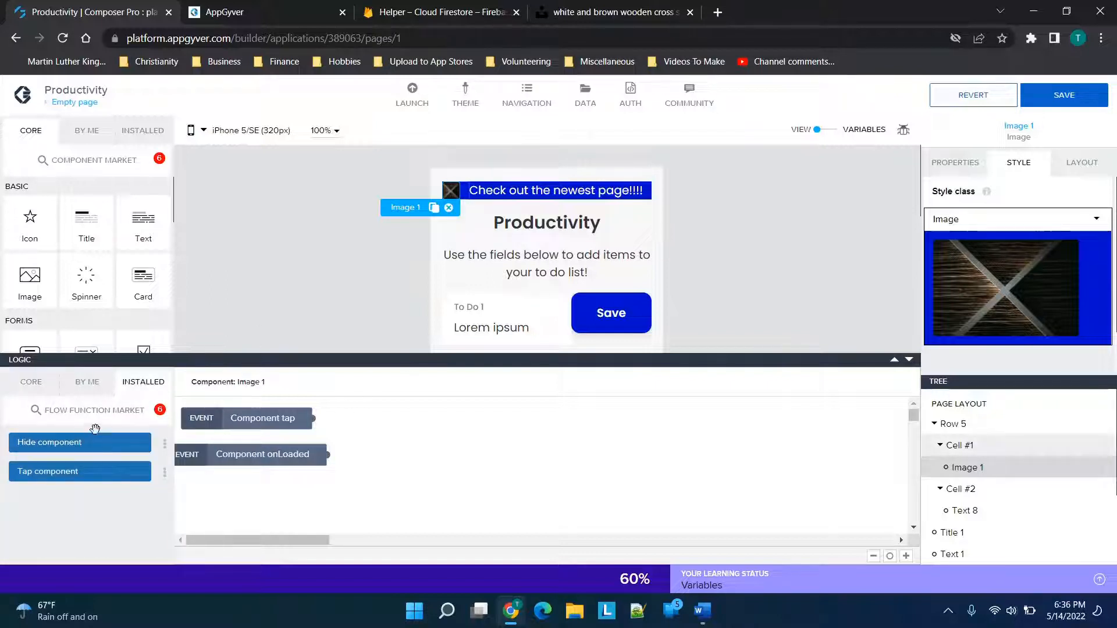
{"action": "left_click_drag", "start_coordinate": [60, 449], "coordinate": [488, 439]}
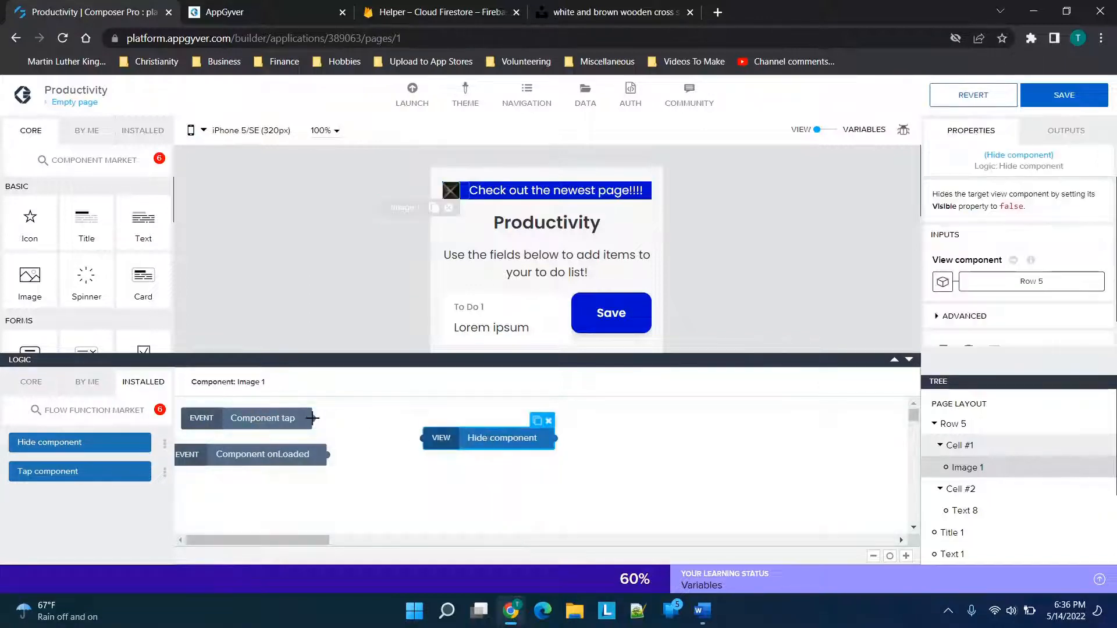
{"action": "left_click_drag", "start_coordinate": [308, 419], "coordinate": [422, 438]}
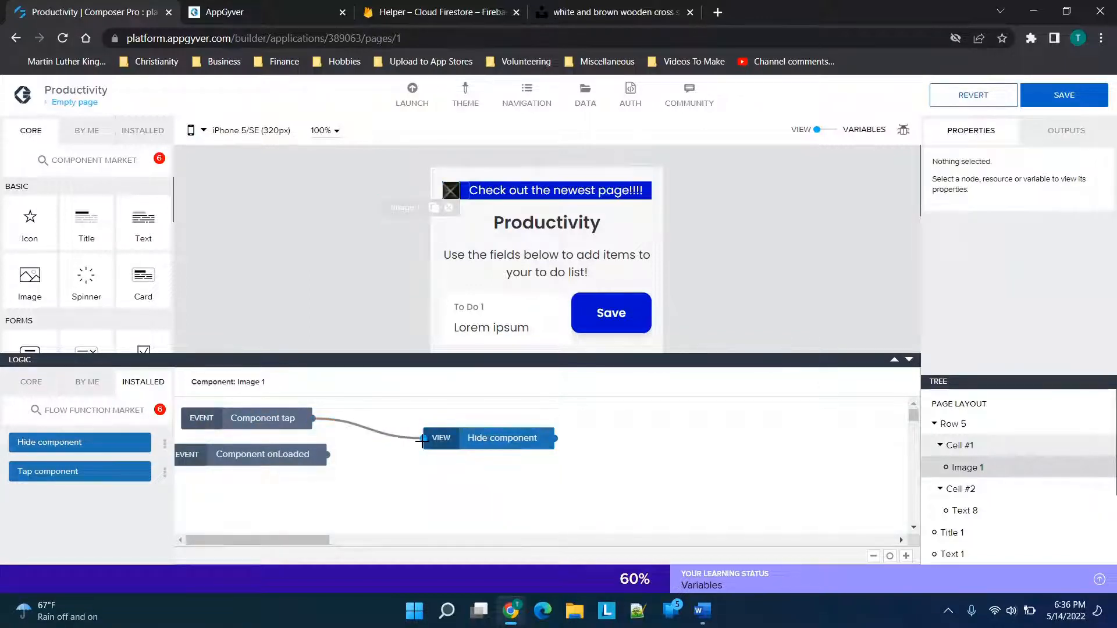
Bind the Hide component function's target view component to Row 5 and save the binding.
{"action": "left_click", "coordinate": [265, 420]}
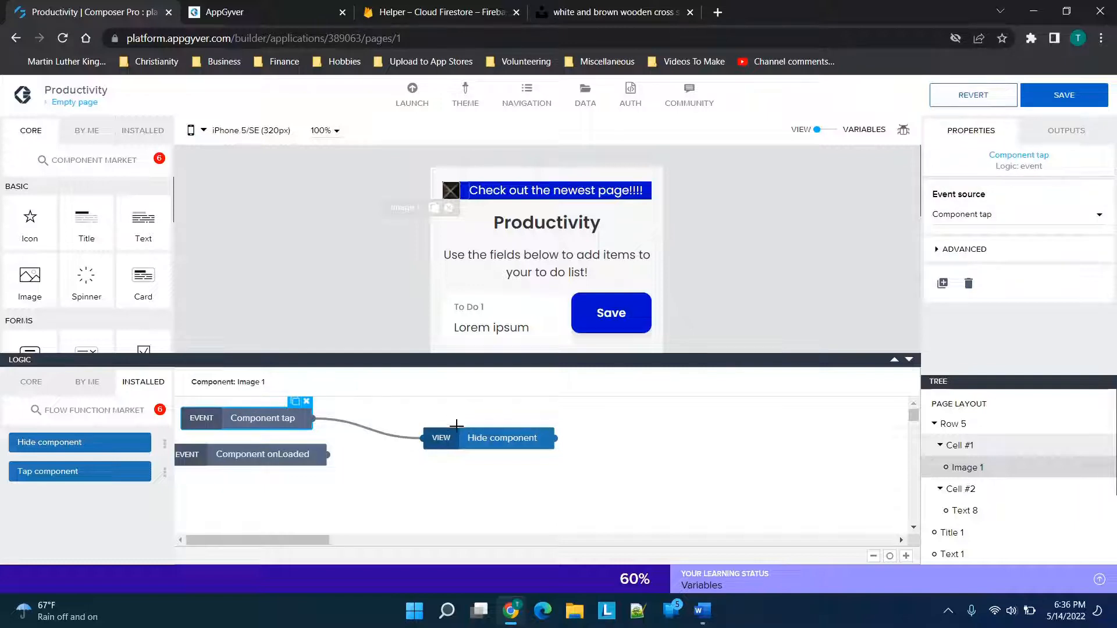
{"action": "left_click", "coordinate": [473, 434]}
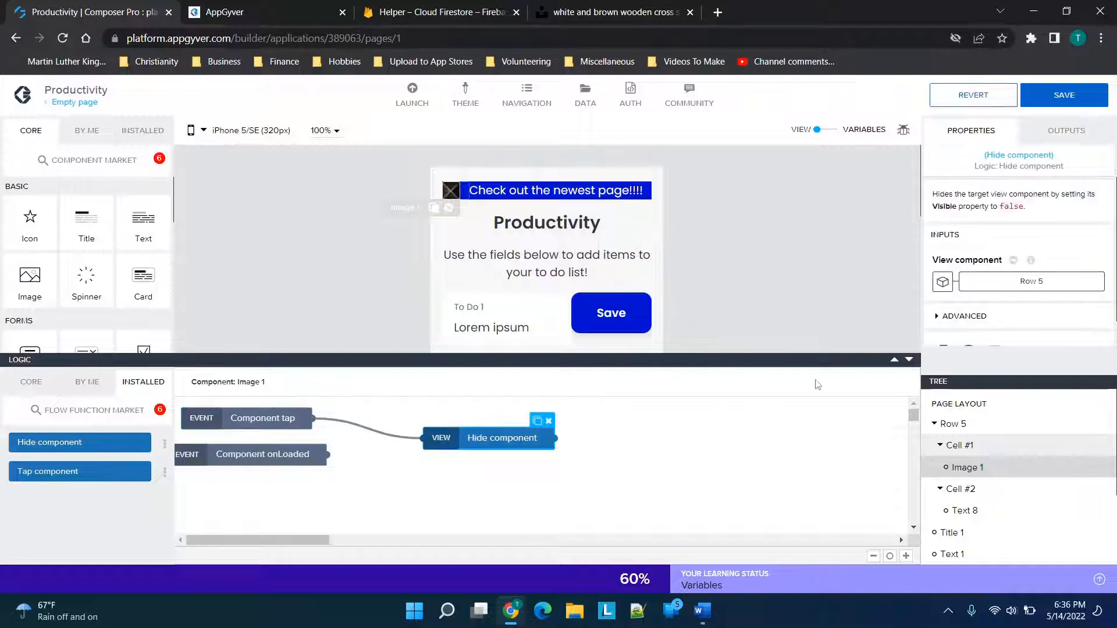
{"action": "left_click", "coordinate": [965, 282]}
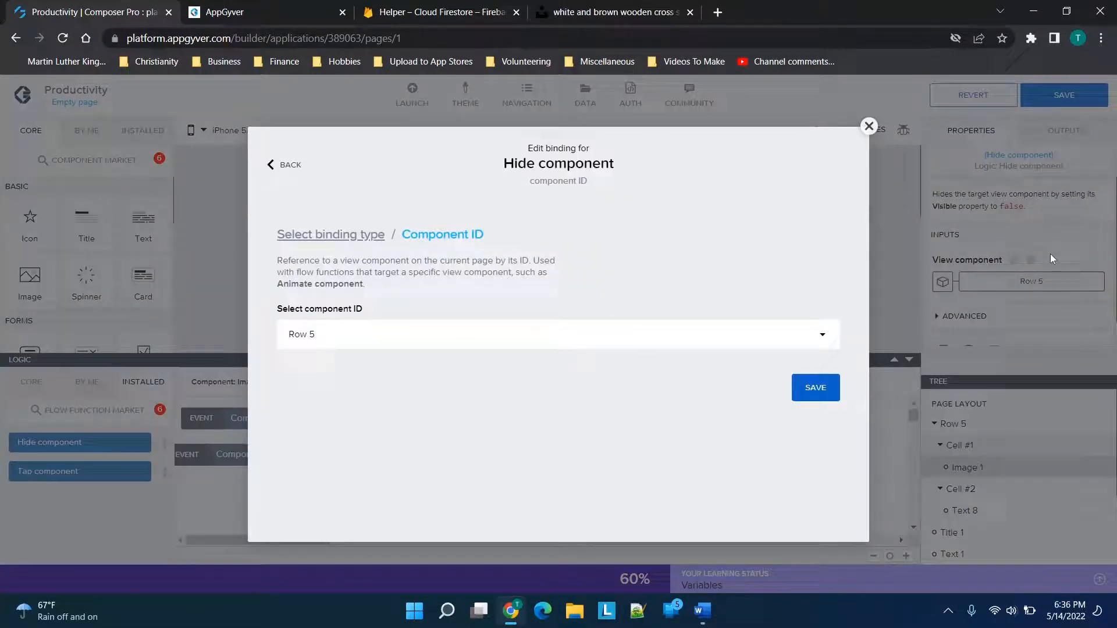
{"action": "left_click", "coordinate": [486, 336]}
{"action": "scroll", "coordinate": [418, 376], "scroll_direction": "down", "scroll_amount": 3}
{"action": "scroll", "coordinate": [418, 376], "scroll_direction": "down", "scroll_amount": 3}
{"action": "scroll", "coordinate": [417, 374], "scroll_direction": "up", "scroll_amount": 10}
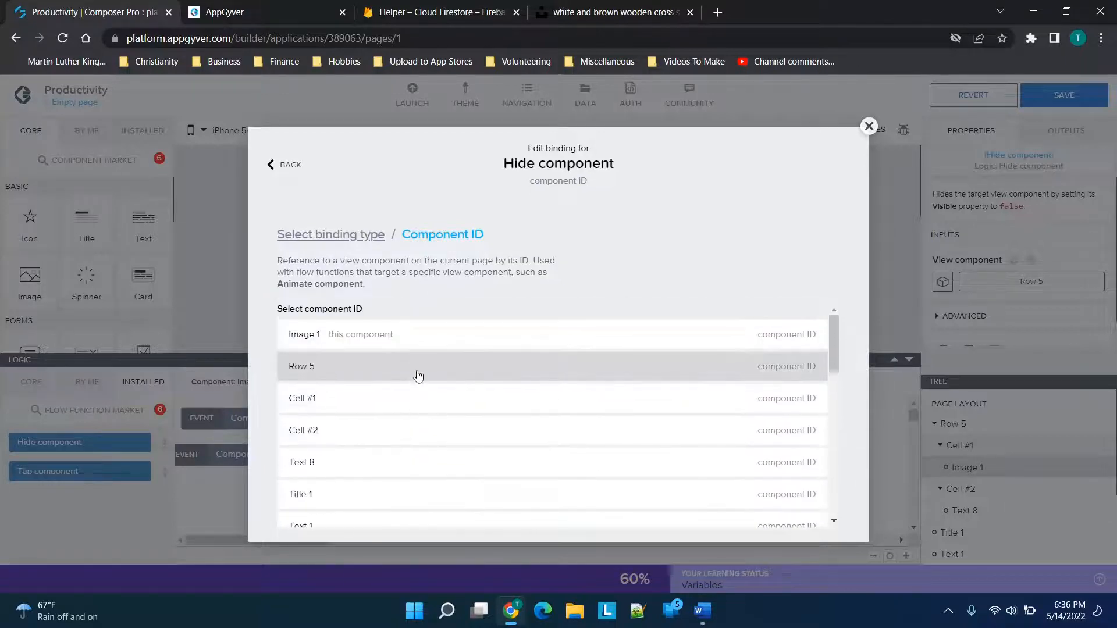
{"action": "left_click", "coordinate": [358, 367]}
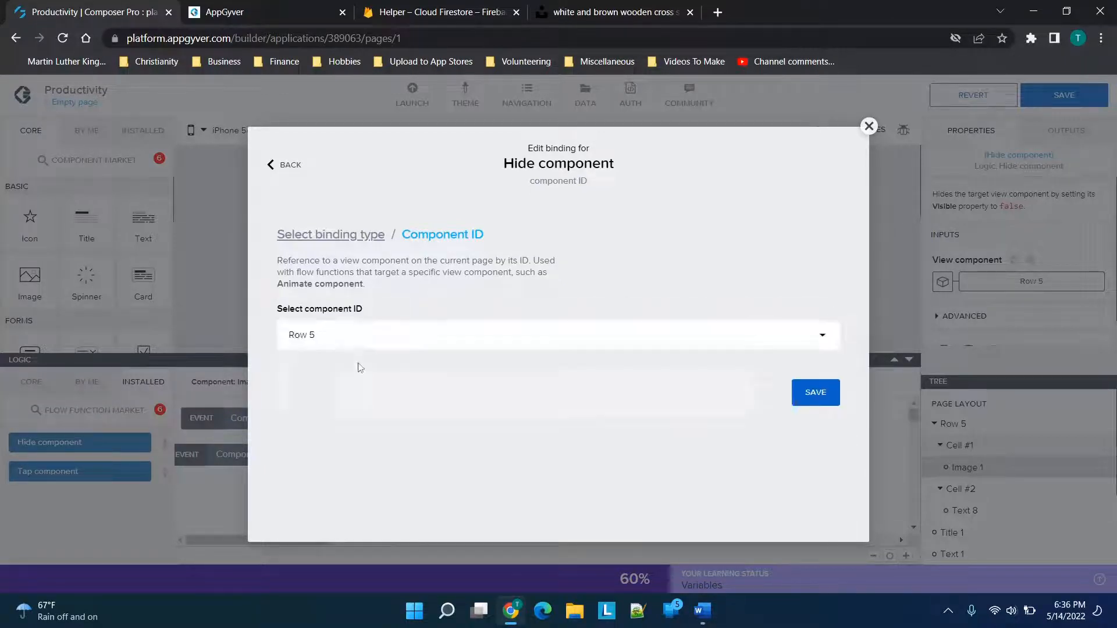
{"action": "left_click", "coordinate": [830, 392]}
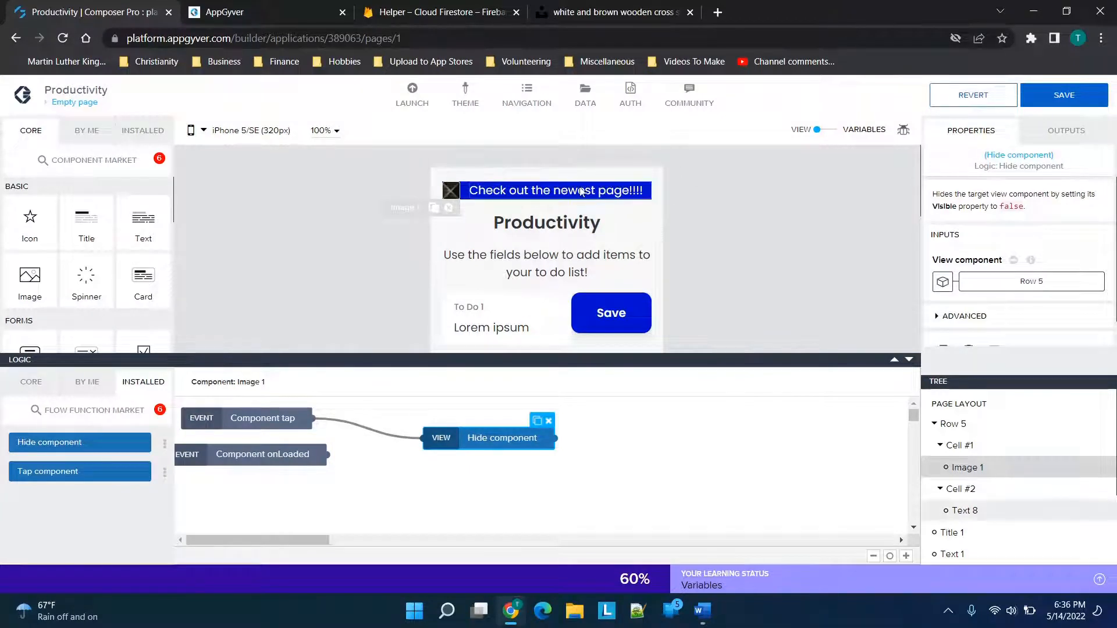
Add an Open page function to the banner text's logic and connect the Component tap event to it.
{"action": "left_click", "coordinate": [502, 194]}
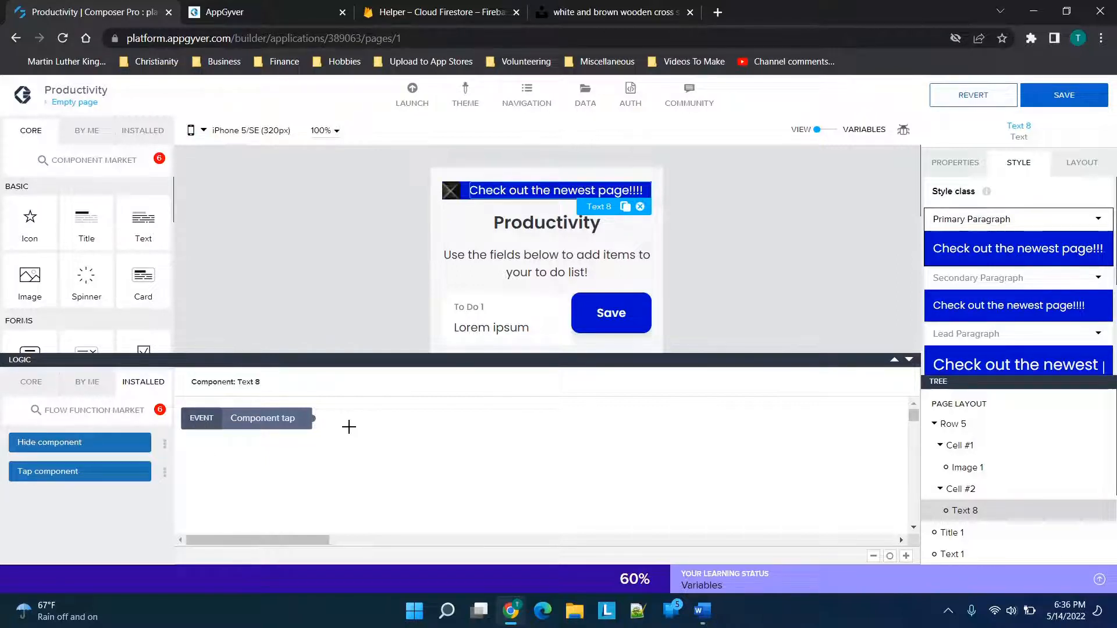
{"action": "left_click", "coordinate": [41, 384]}
{"action": "left_click_drag", "start_coordinate": [39, 482], "coordinate": [453, 444]}
{"action": "left_click_drag", "start_coordinate": [312, 418], "coordinate": [410, 447]}
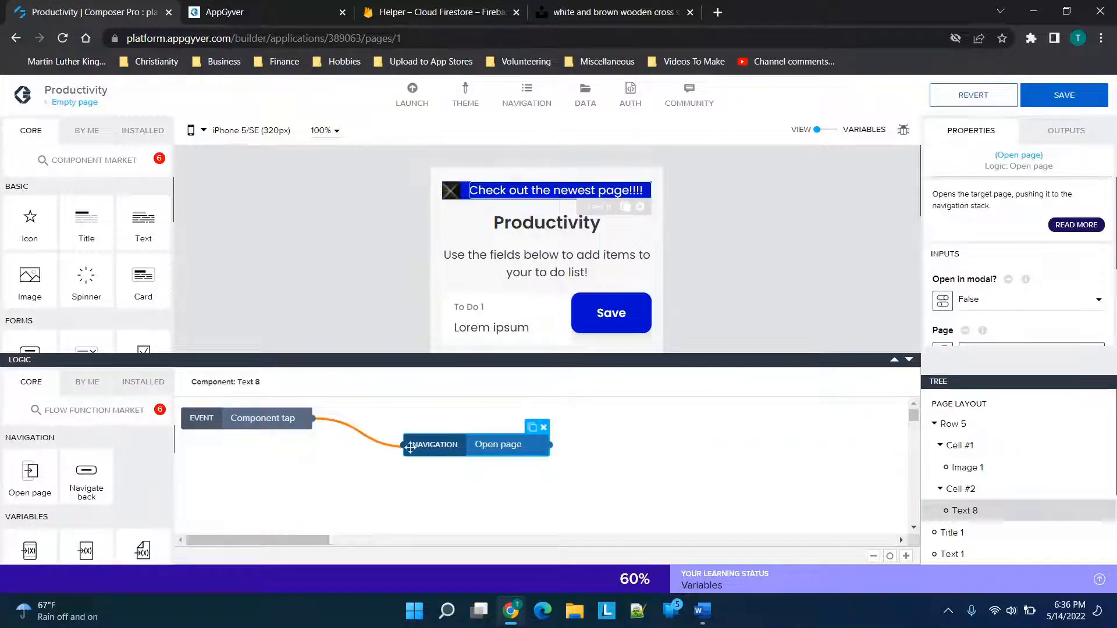
Set the Open page function's target page to To Do List and save the binding.
{"action": "scroll", "coordinate": [943, 326], "scroll_direction": "down", "scroll_amount": 1}
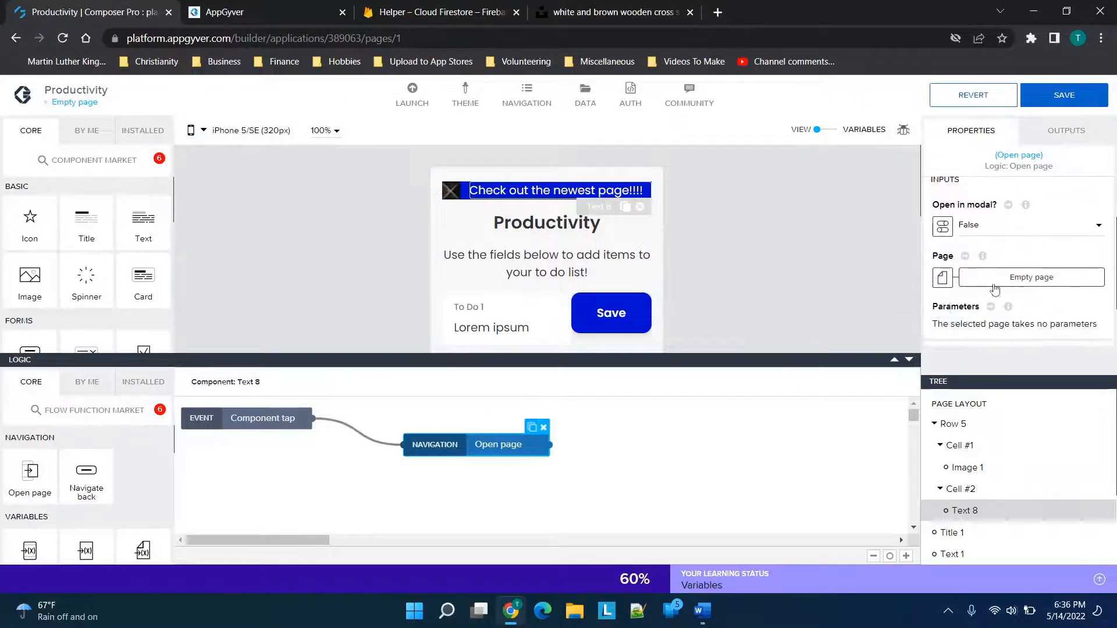
{"action": "left_click", "coordinate": [942, 277]}
{"action": "left_click", "coordinate": [425, 331]}
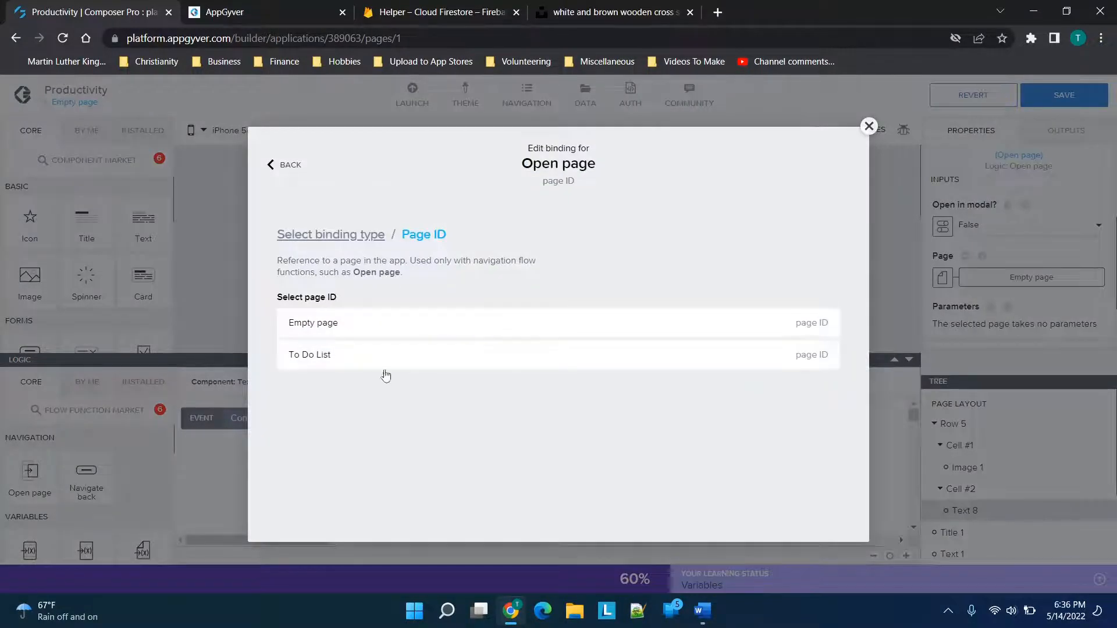
{"action": "left_click", "coordinate": [382, 355]}
{"action": "left_click", "coordinate": [815, 375]}
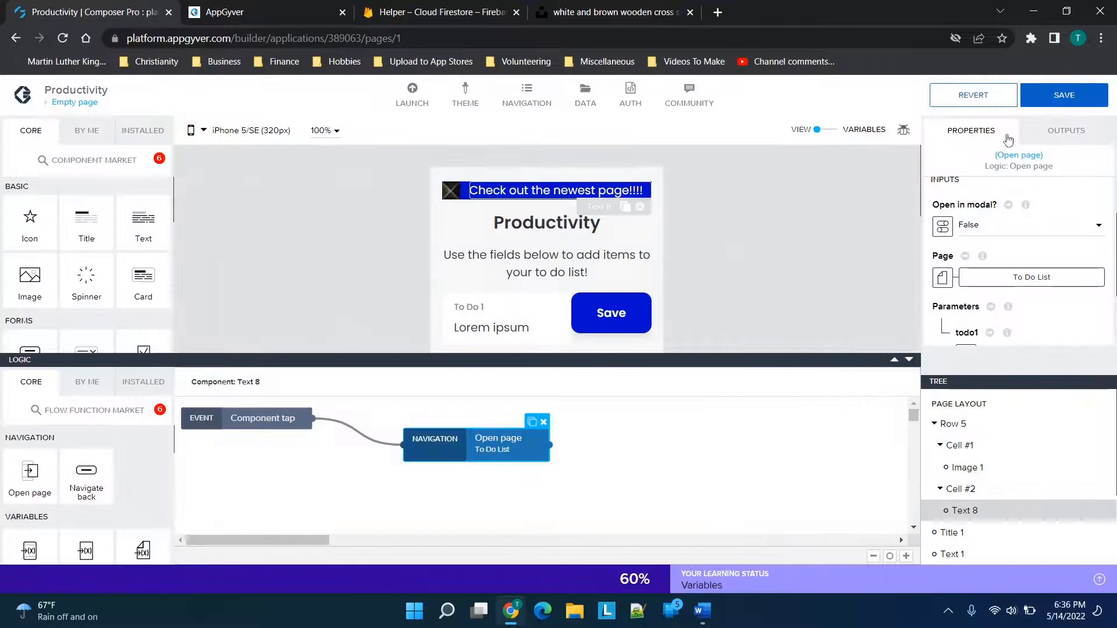
Launch the Productivity app in the browser preview and close the old preview tab.
{"action": "left_click", "coordinate": [411, 99]}
{"action": "left_click", "coordinate": [256, 212]}
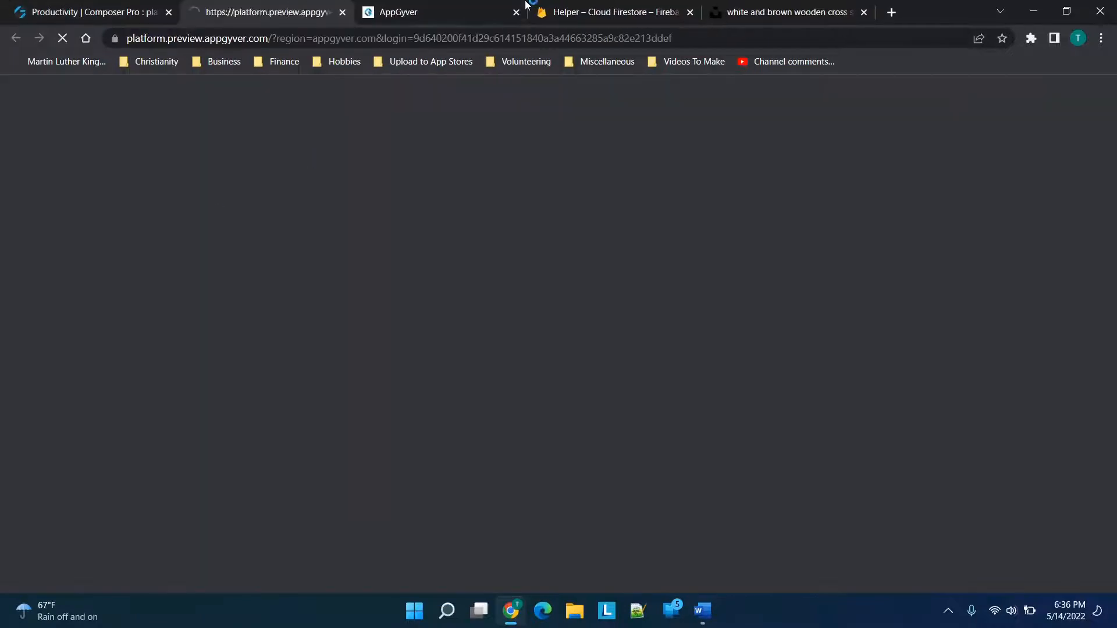
{"action": "left_click", "coordinate": [515, 12]}
{"action": "left_click", "coordinate": [234, 212]}
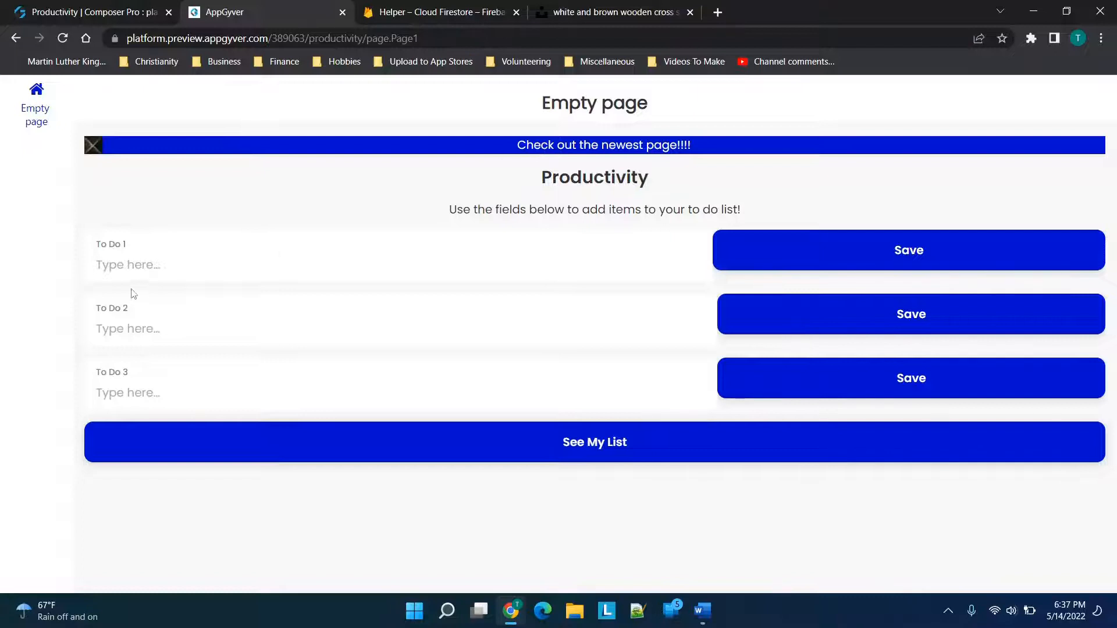
Test the banner in the preview: follow its text to the To Do List page, return, and dismiss the row with the X image.
{"action": "left_click", "coordinate": [611, 145]}
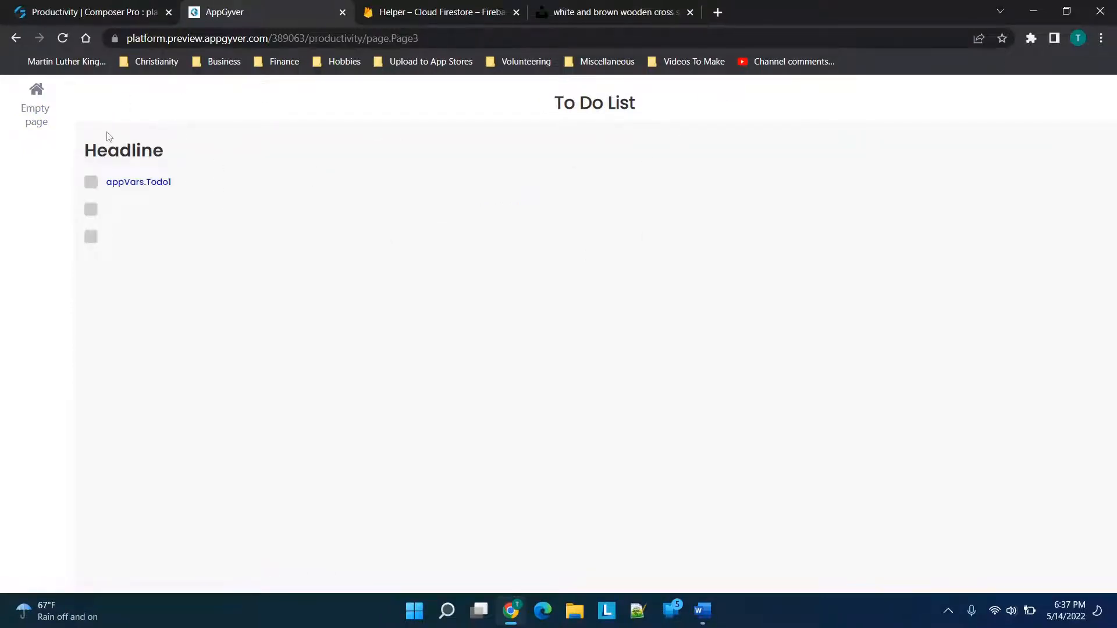
{"action": "left_click", "coordinate": [16, 38]}
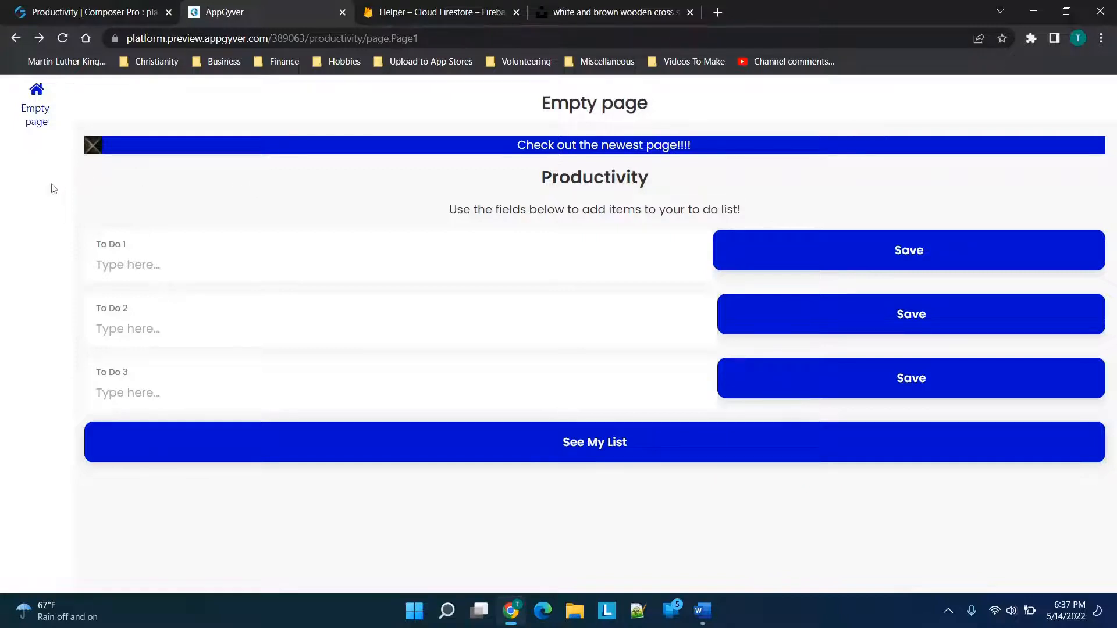
{"action": "left_click", "coordinate": [92, 146]}
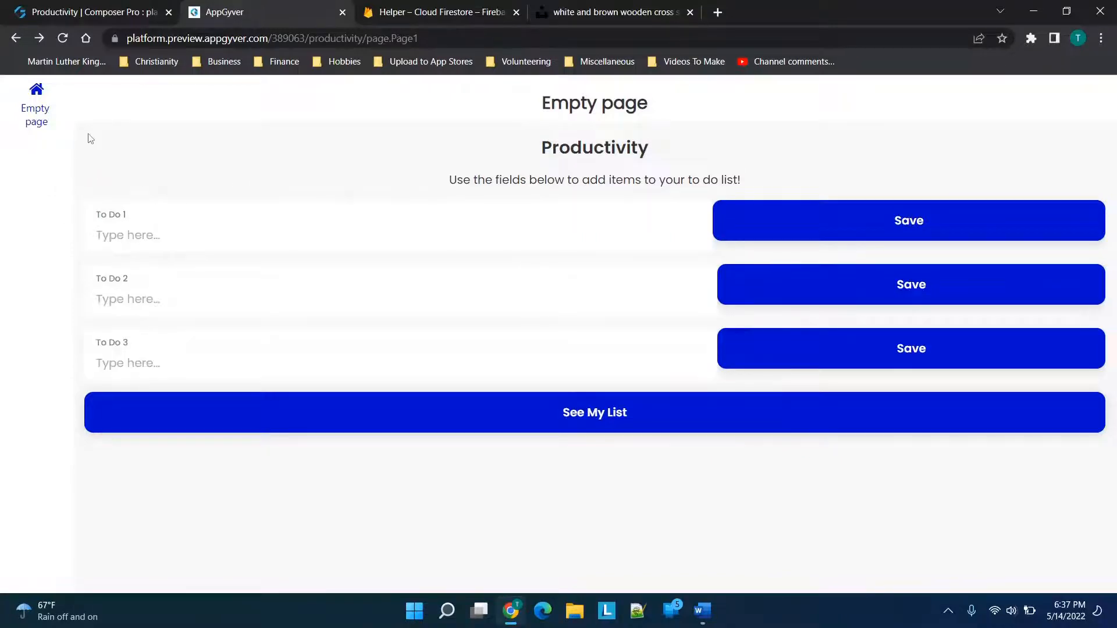
Inspect the preview page in the developer tools' phone-size device view and reload it.
{"action": "right_click", "coordinate": [469, 180]}
{"action": "left_click", "coordinate": [508, 409]}
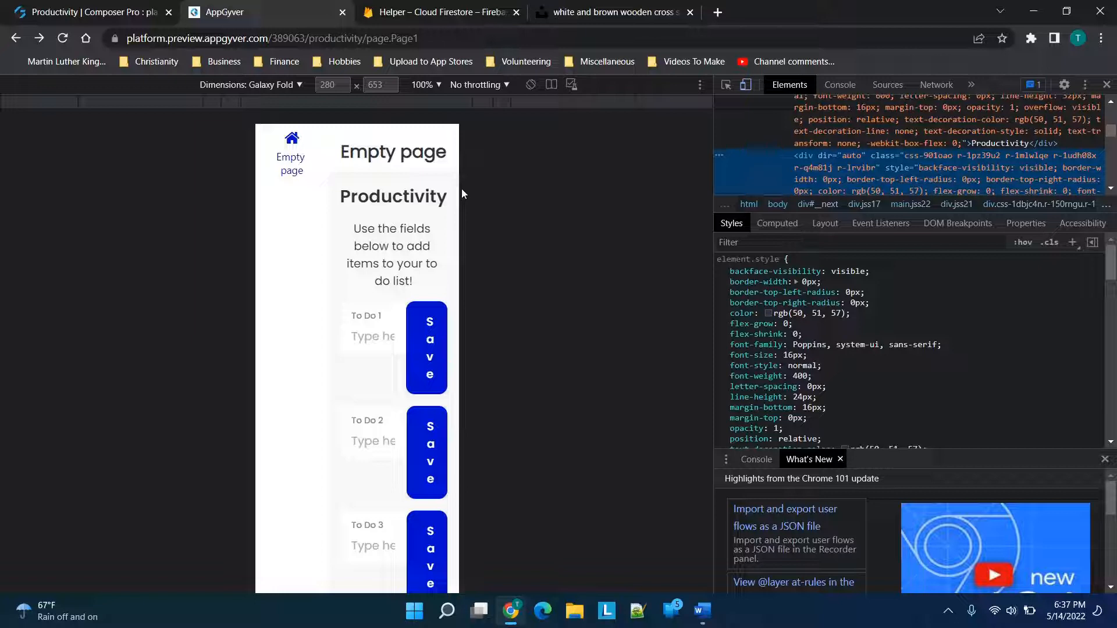
{"action": "left_click", "coordinate": [63, 38]}
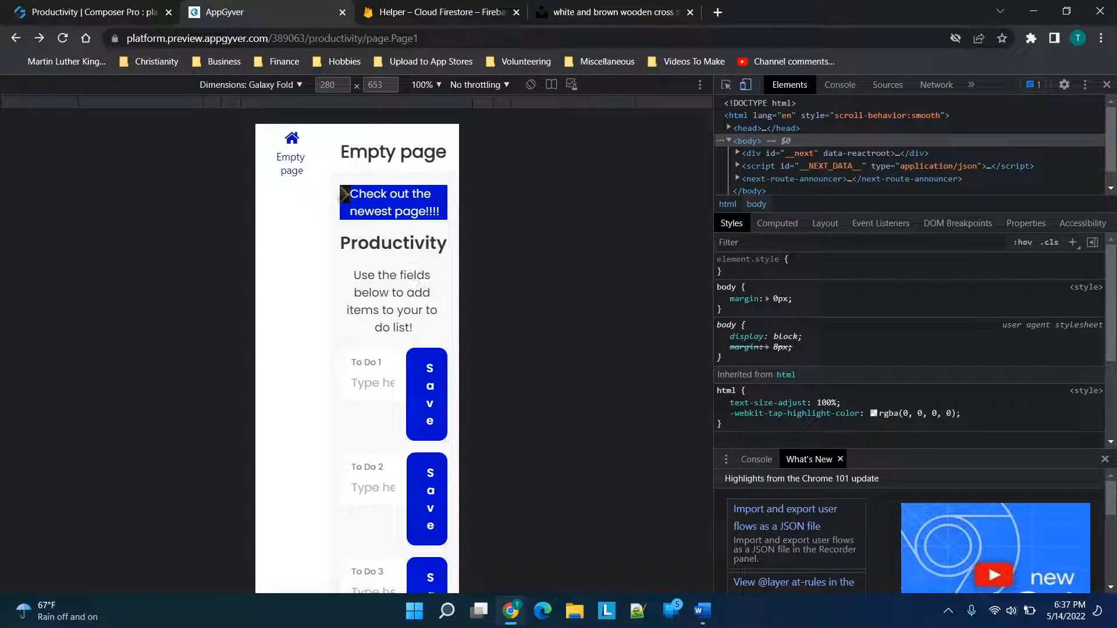
Test the banner's text link and X image in the phone-size view, and close the developer tools.
{"action": "left_click", "coordinate": [382, 196]}
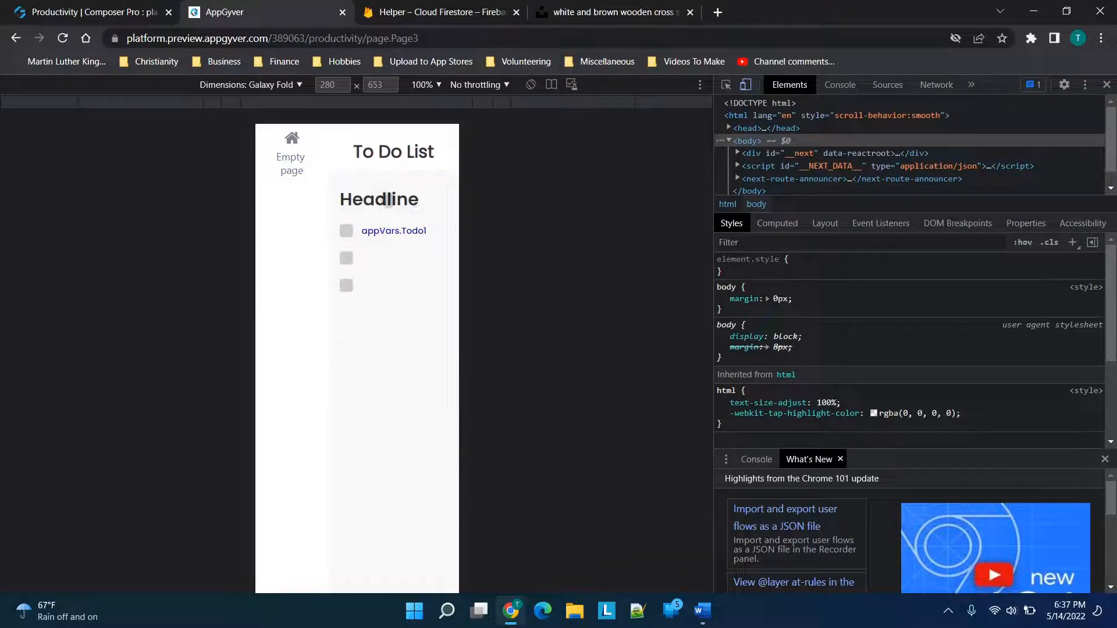
{"action": "left_click", "coordinate": [290, 152]}
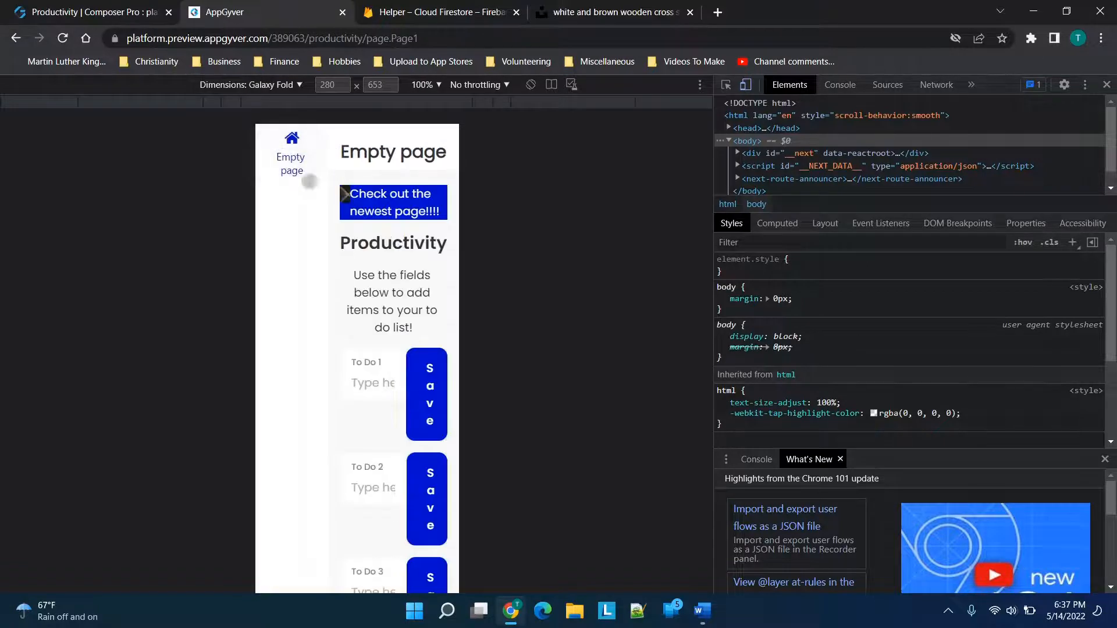
{"action": "scroll", "coordinate": [375, 335], "scroll_direction": "down", "scroll_amount": 3}
{"action": "scroll", "coordinate": [374, 335], "scroll_direction": "up", "scroll_amount": 3}
{"action": "scroll", "coordinate": [374, 335], "scroll_direction": "down", "scroll_amount": 3}
{"action": "scroll", "coordinate": [374, 335], "scroll_direction": "up", "scroll_amount": 3}
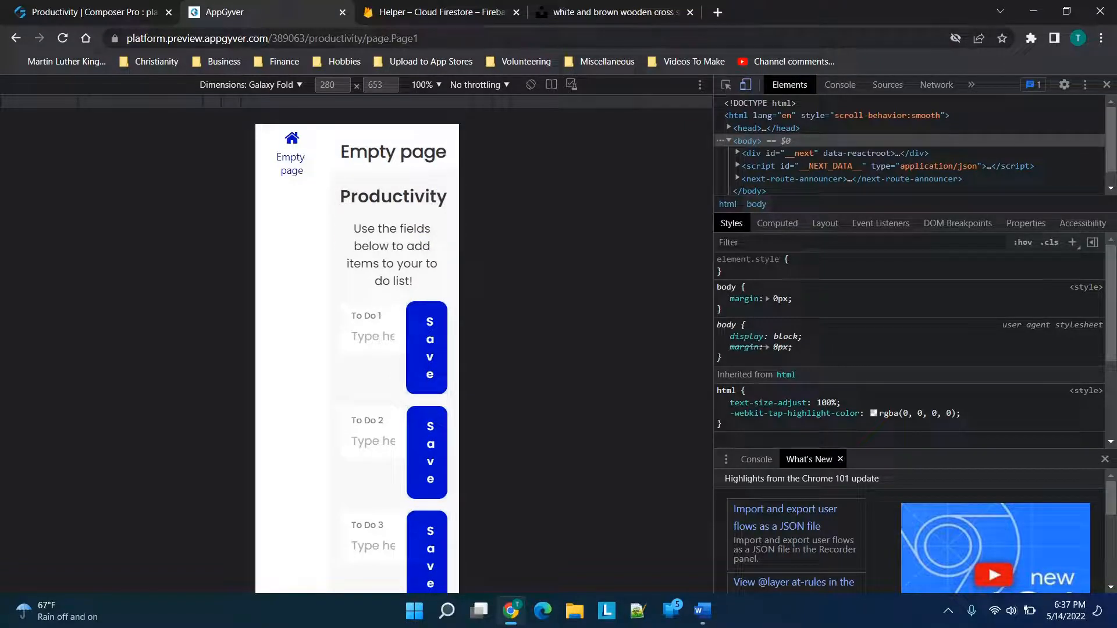
{"action": "left_click", "coordinate": [1106, 85]}
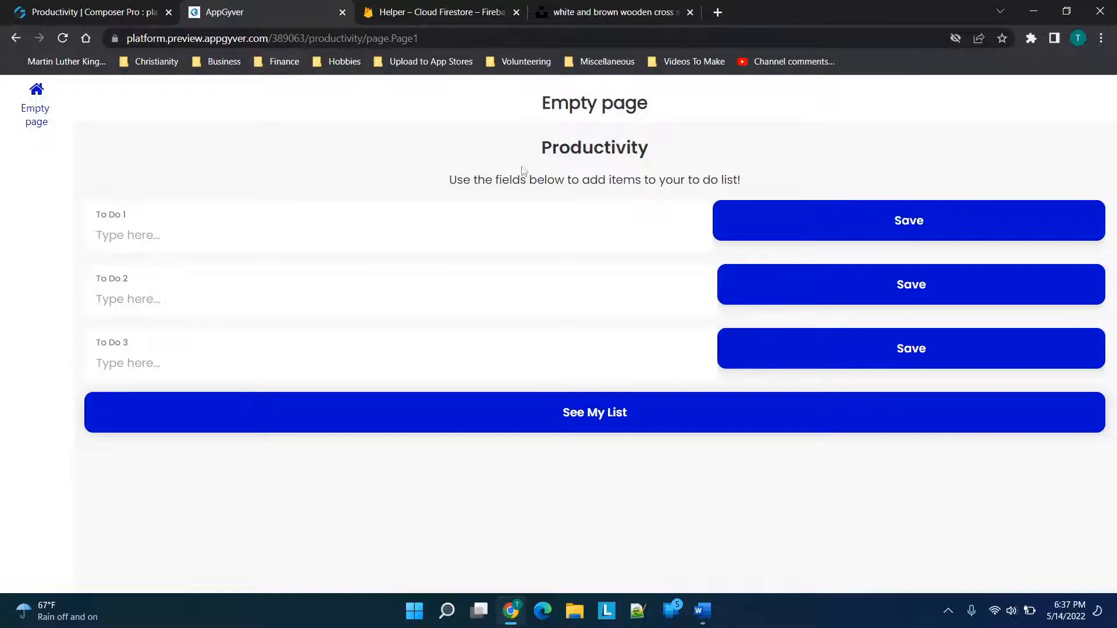
Return to the Productivity app's Empty page in the composer and collapse its logic editor.
{"action": "left_click", "coordinate": [68, 16]}
{"action": "left_click", "coordinate": [72, 103]}
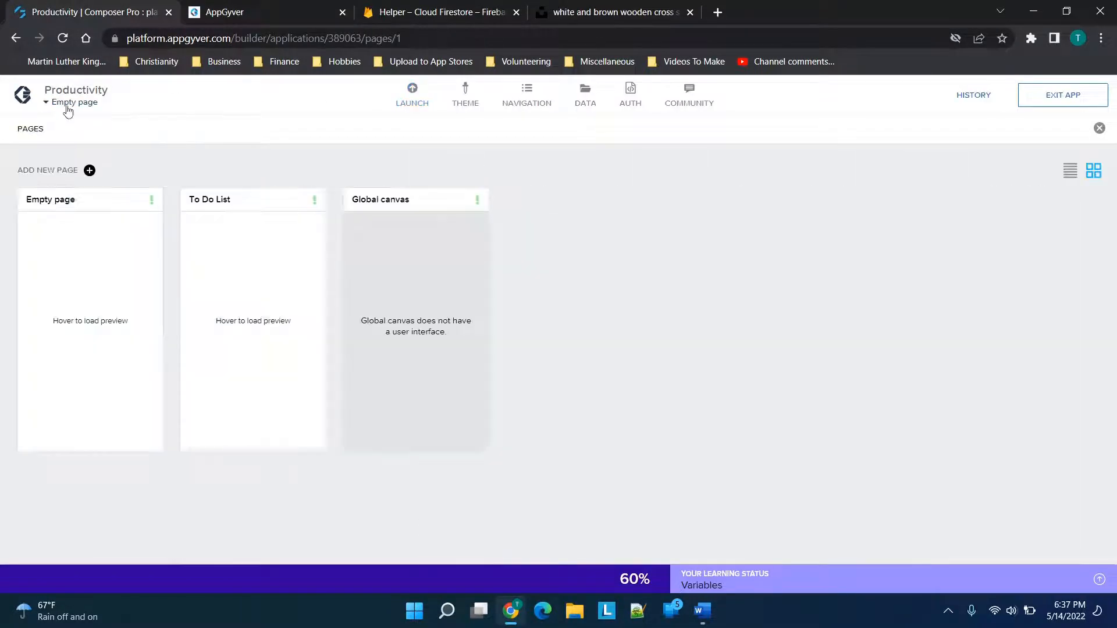
{"action": "left_click", "coordinate": [70, 103]}
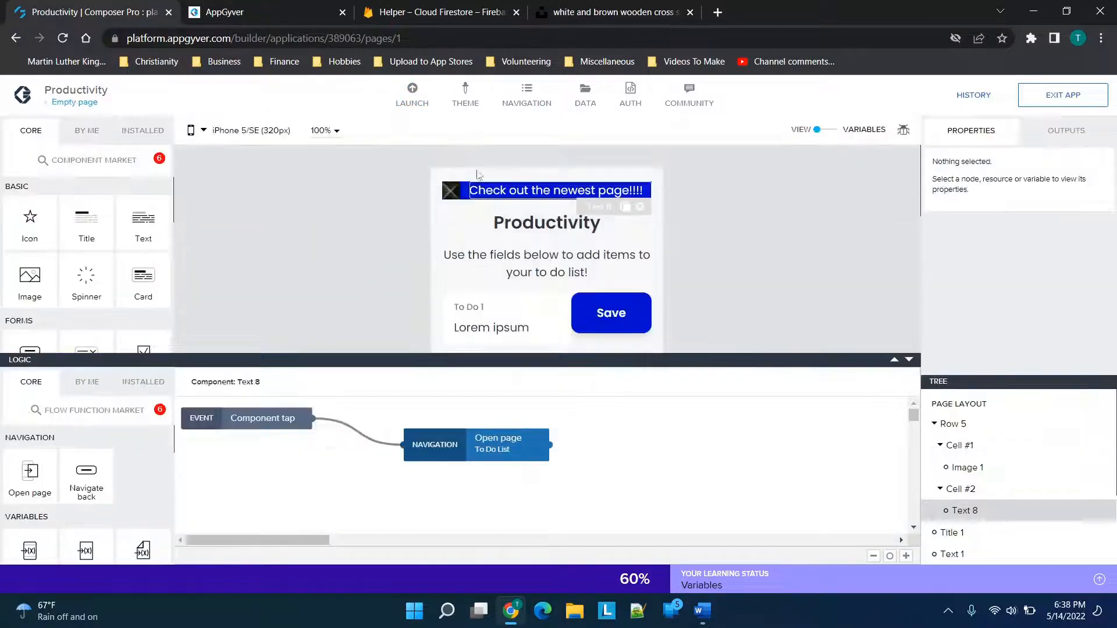
{"action": "left_click", "coordinate": [908, 360]}
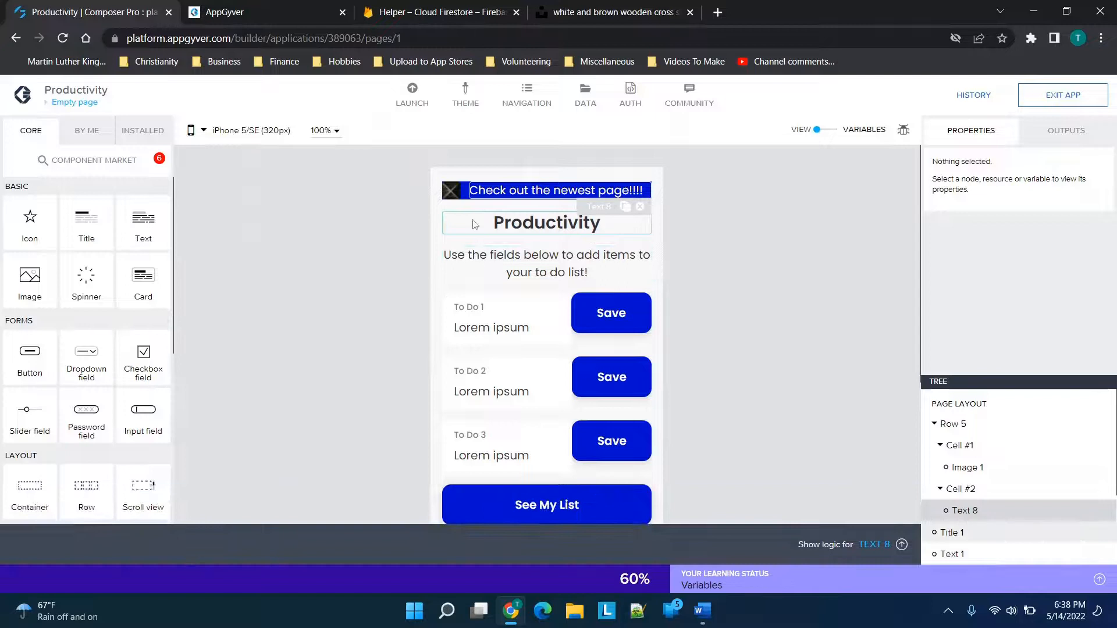
Examine the banner's text and X image components, the text's tap logic, and the available flow functions.
{"action": "left_click", "coordinate": [530, 196]}
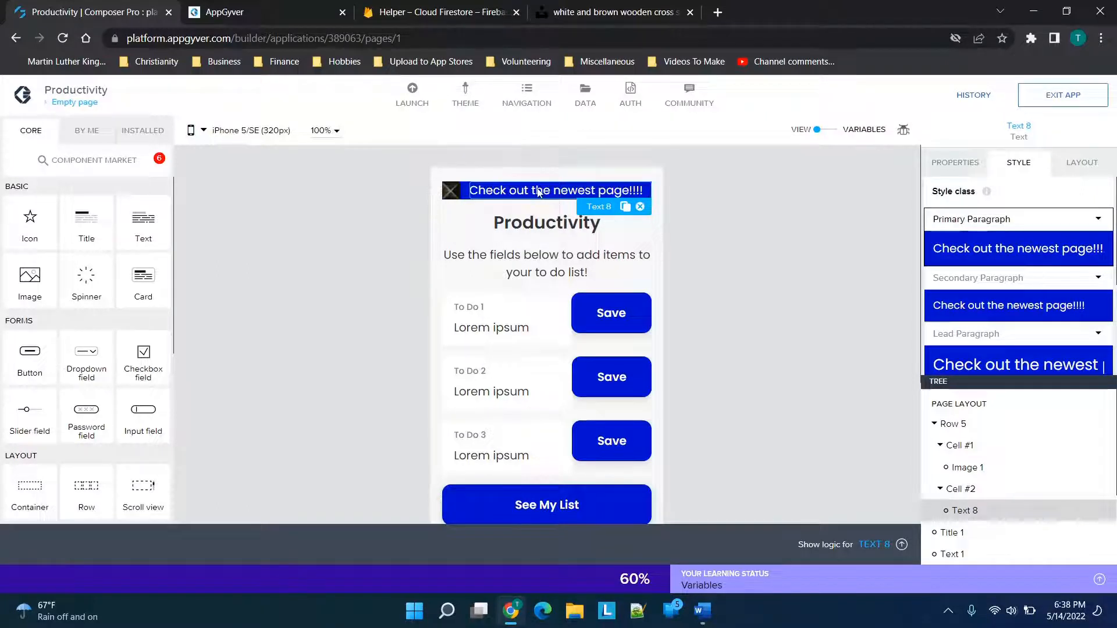
{"action": "left_click", "coordinate": [448, 196]}
{"action": "left_click", "coordinate": [565, 191]}
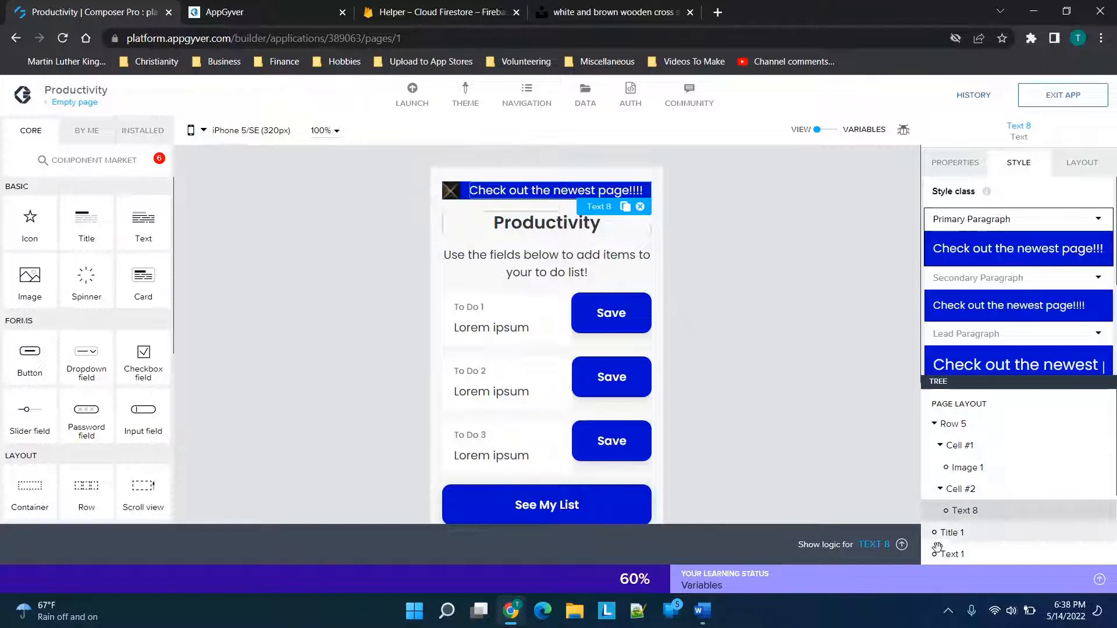
{"action": "left_click", "coordinate": [874, 545]}
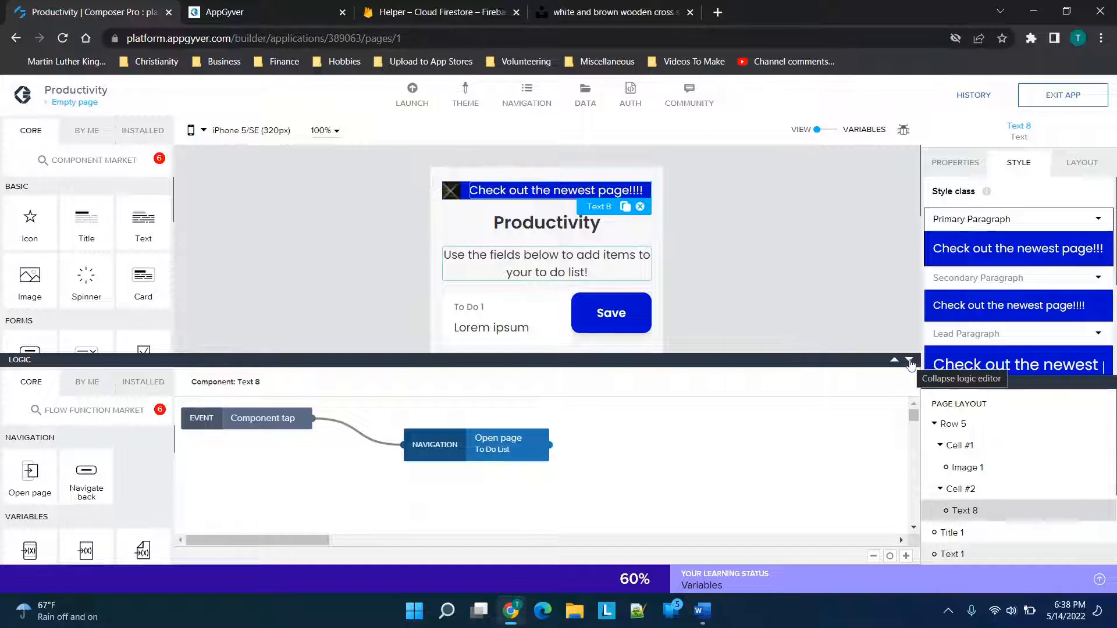
{"action": "scroll", "coordinate": [166, 529], "scroll_direction": "down", "scroll_amount": 3}
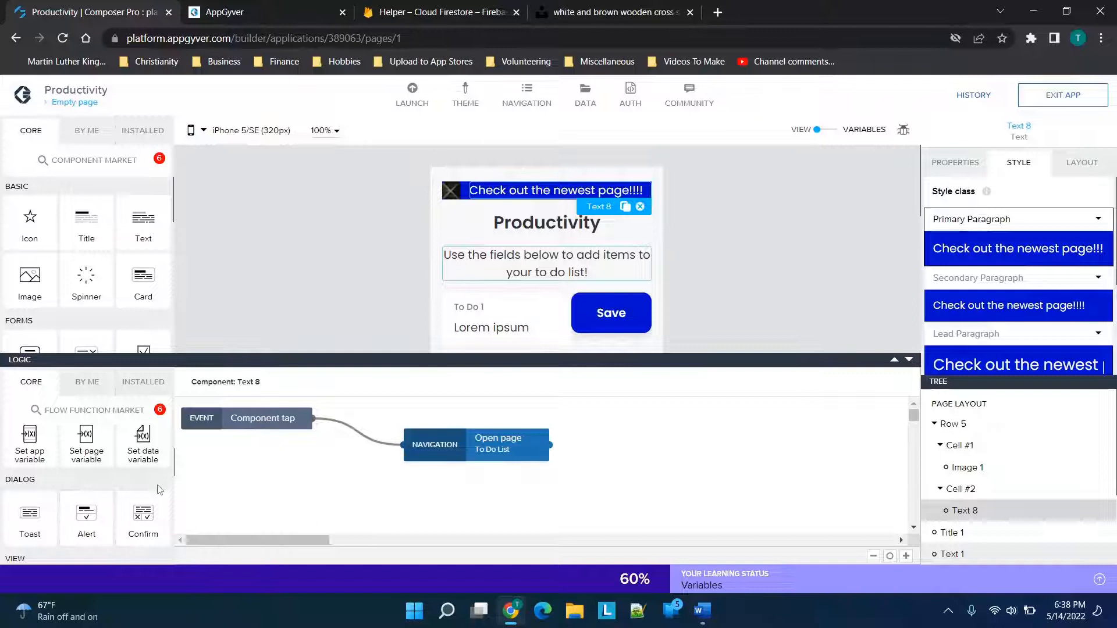
{"action": "scroll", "coordinate": [159, 489], "scroll_direction": "down", "scroll_amount": 3}
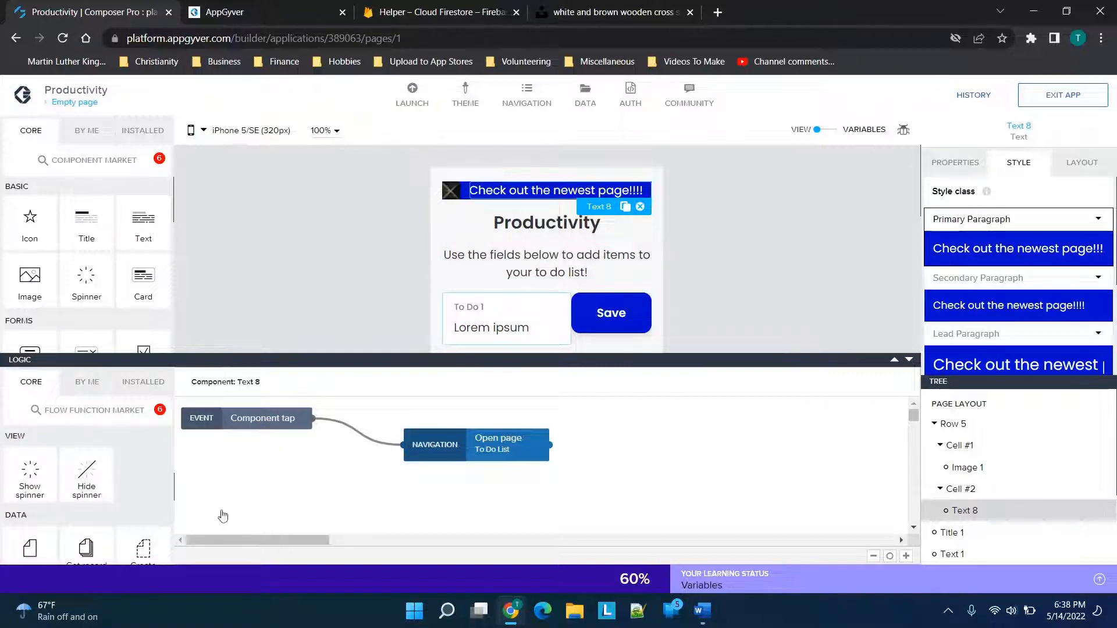
{"action": "scroll", "coordinate": [147, 512], "scroll_direction": "down", "scroll_amount": 1}
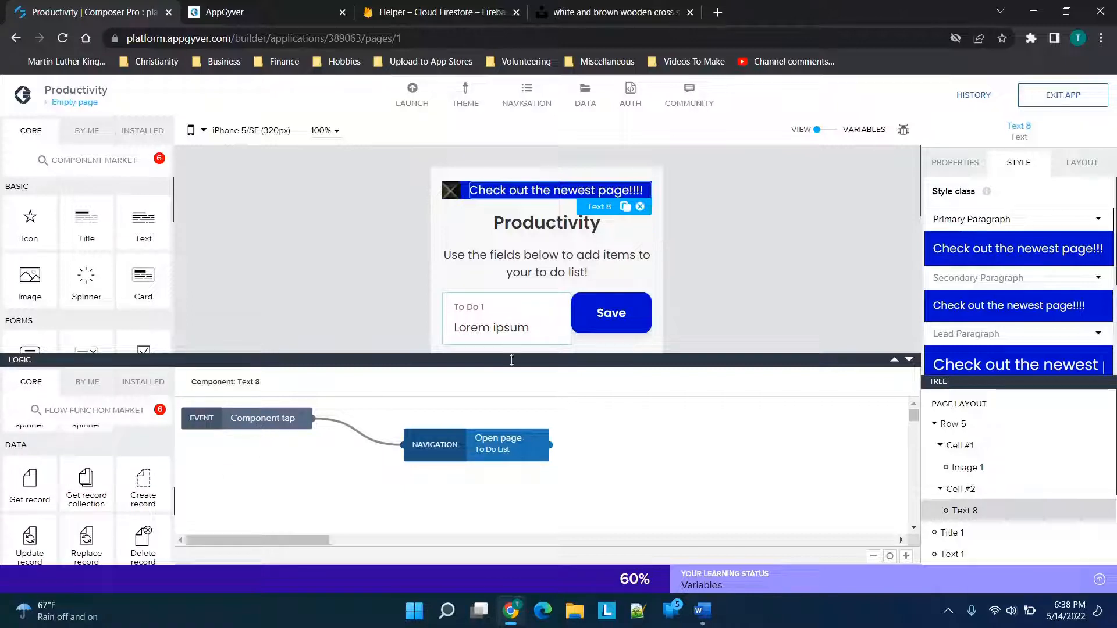
{"action": "left_click", "coordinate": [909, 360]}
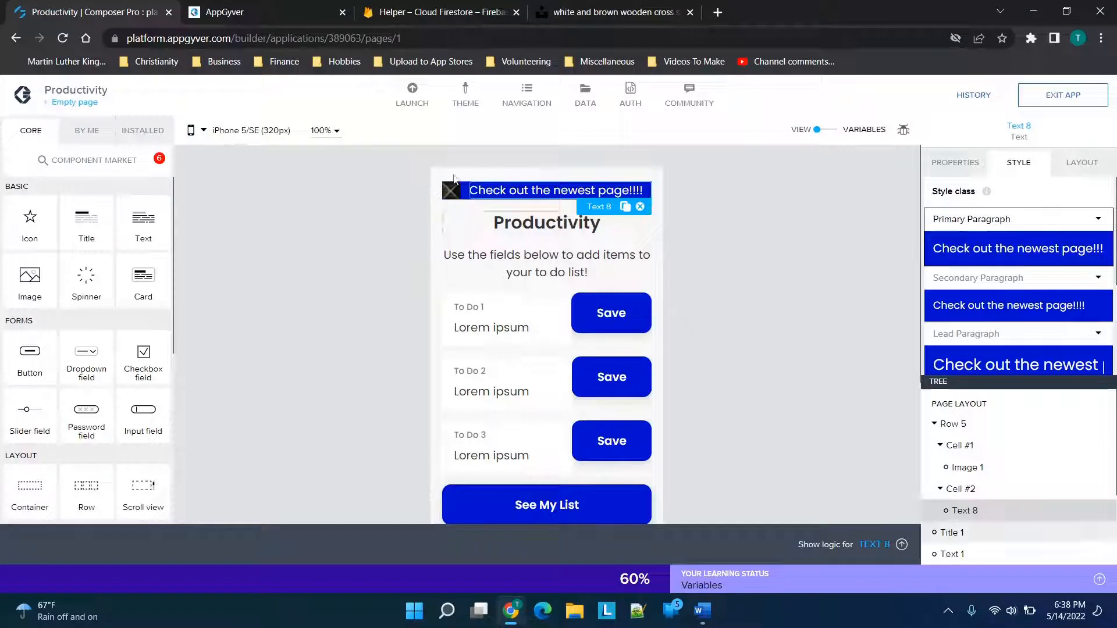
{"action": "left_click", "coordinate": [448, 194]}
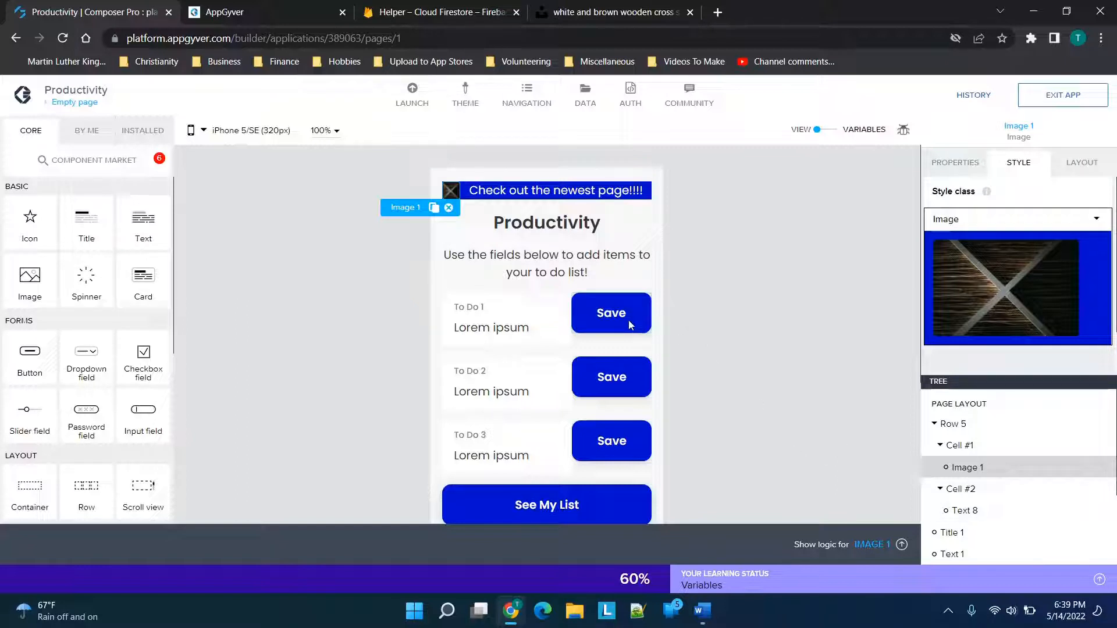
Switch to the Firebase console and start a Cloud Firestore collection with the ID Sample.
{"action": "left_click", "coordinate": [417, 12]}
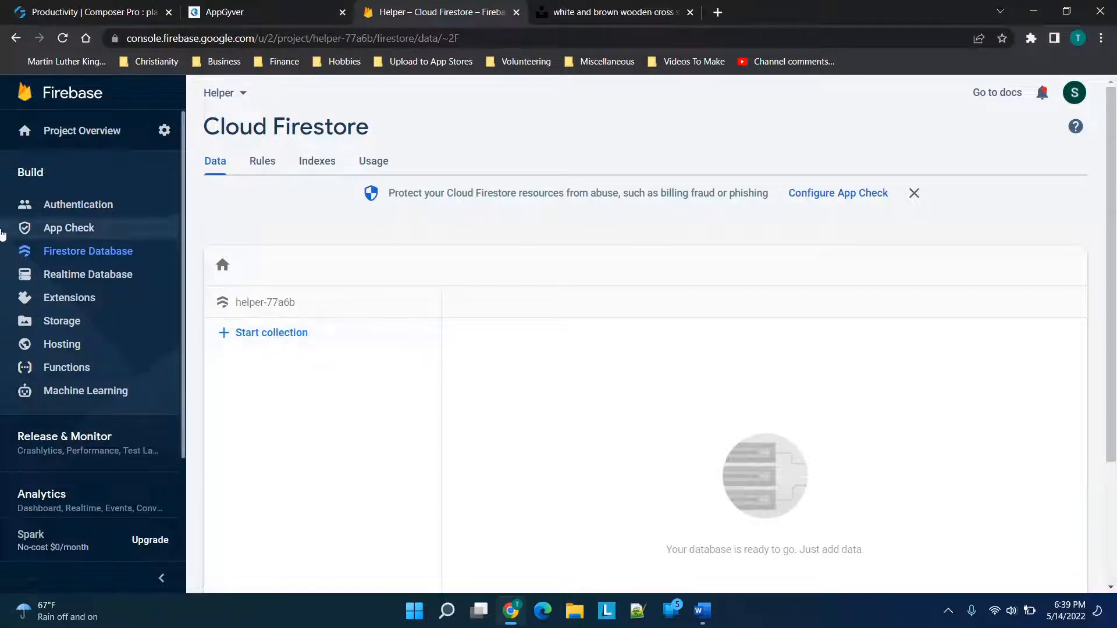
{"action": "left_click", "coordinate": [246, 335]}
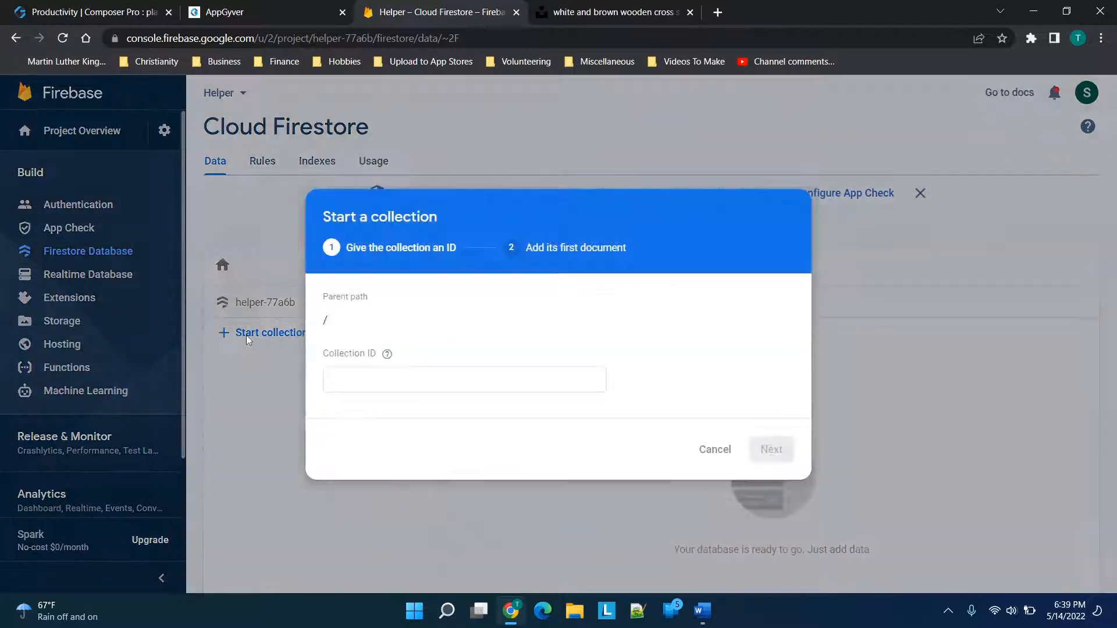
{"action": "left_click", "coordinate": [351, 375]}
{"action": "type", "text": "Sample"}
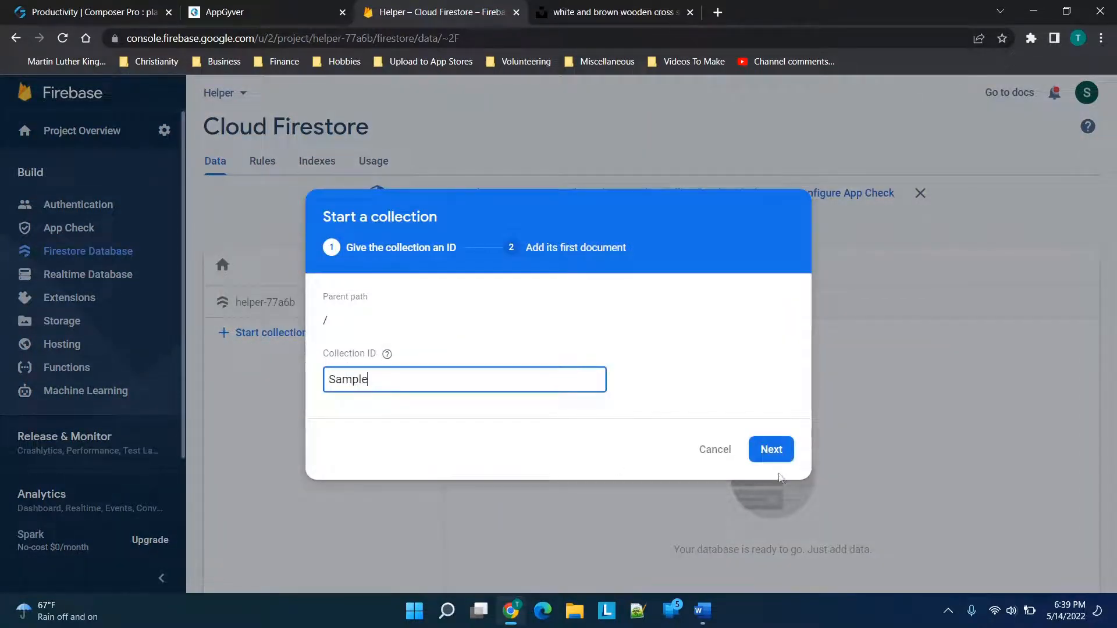
{"action": "left_click", "coordinate": [777, 459]}
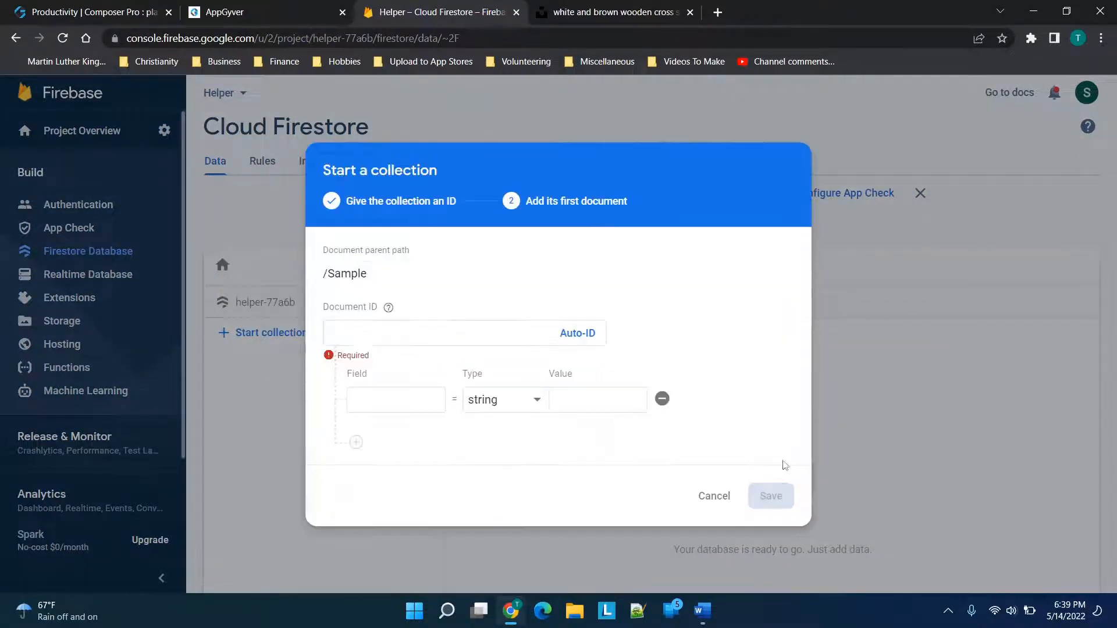
Give the collection's first document the ID Sample and two string fields named 1 and 2.
{"action": "left_click", "coordinate": [379, 332]}
{"action": "type", "text": "Sample"}
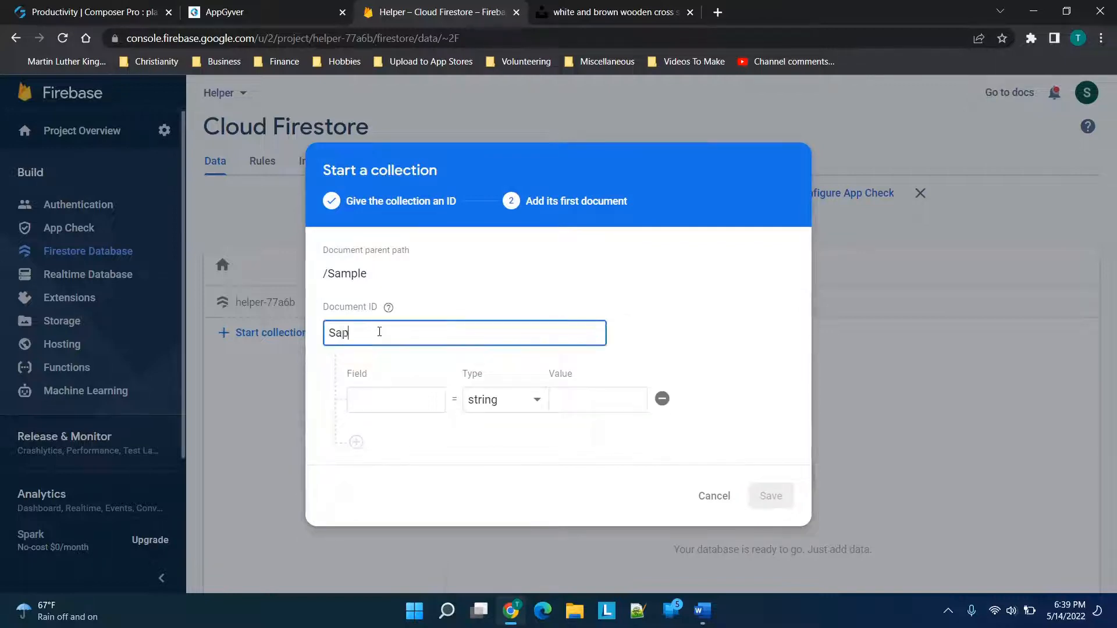
{"action": "left_click", "coordinate": [382, 446]}
{"action": "left_click", "coordinate": [384, 373]}
{"action": "type", "text": "1"}
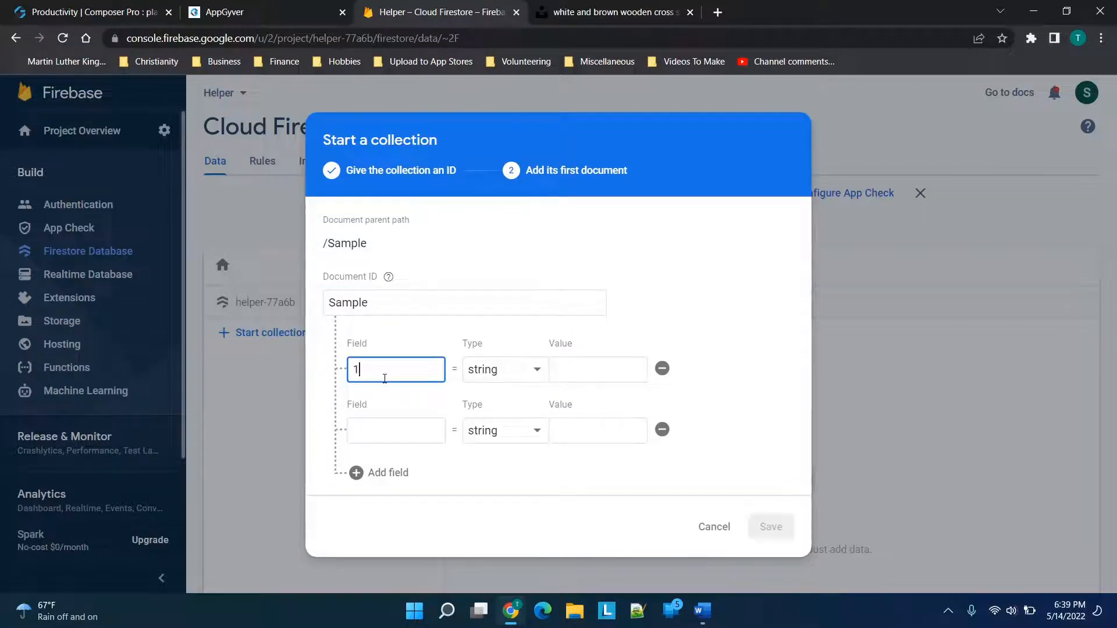
{"action": "left_click", "coordinate": [406, 431]}
{"action": "type", "text": "2"}
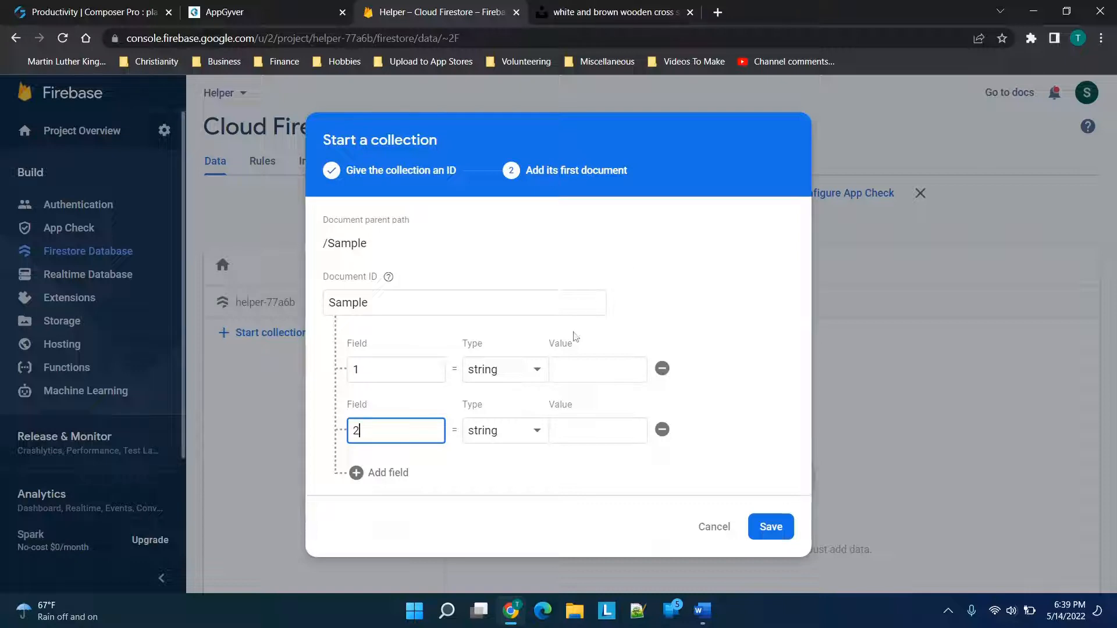
Copy the X photo's image address from Unsplash and paste it as the value of field 1.
{"action": "left_click", "coordinate": [618, 7]}
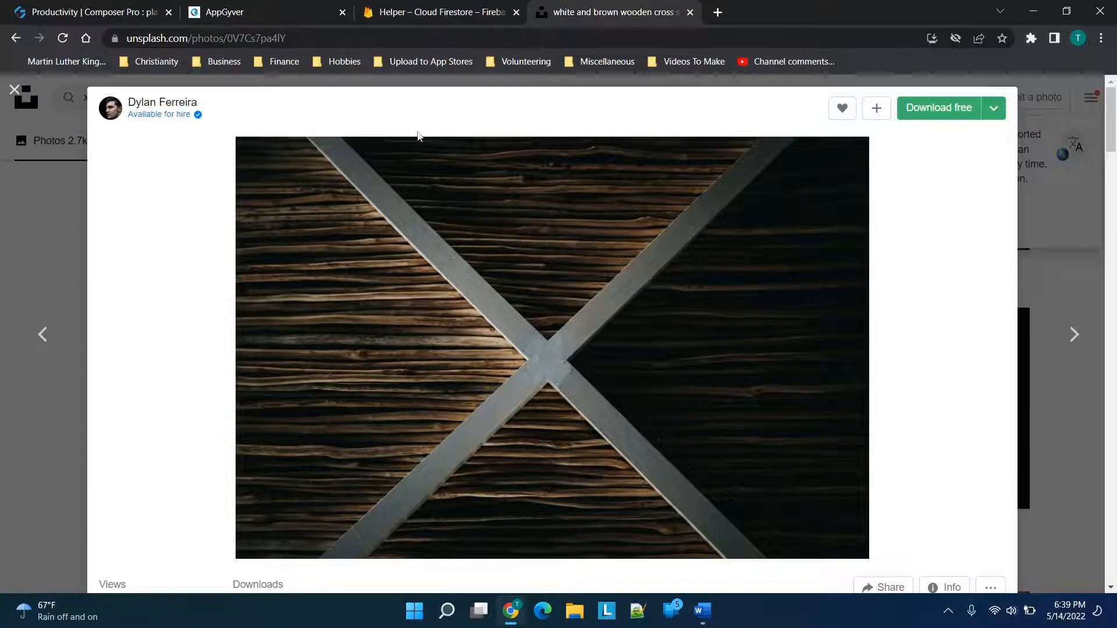
{"action": "right_click", "coordinate": [445, 266]}
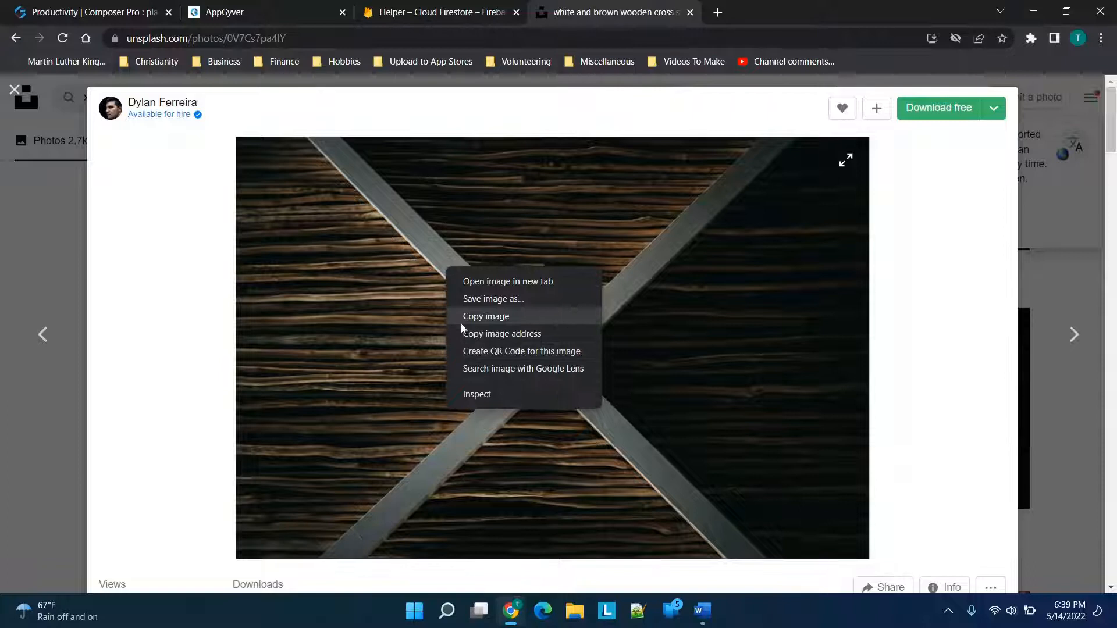
{"action": "left_click", "coordinate": [468, 337]}
{"action": "left_click", "coordinate": [489, 12]}
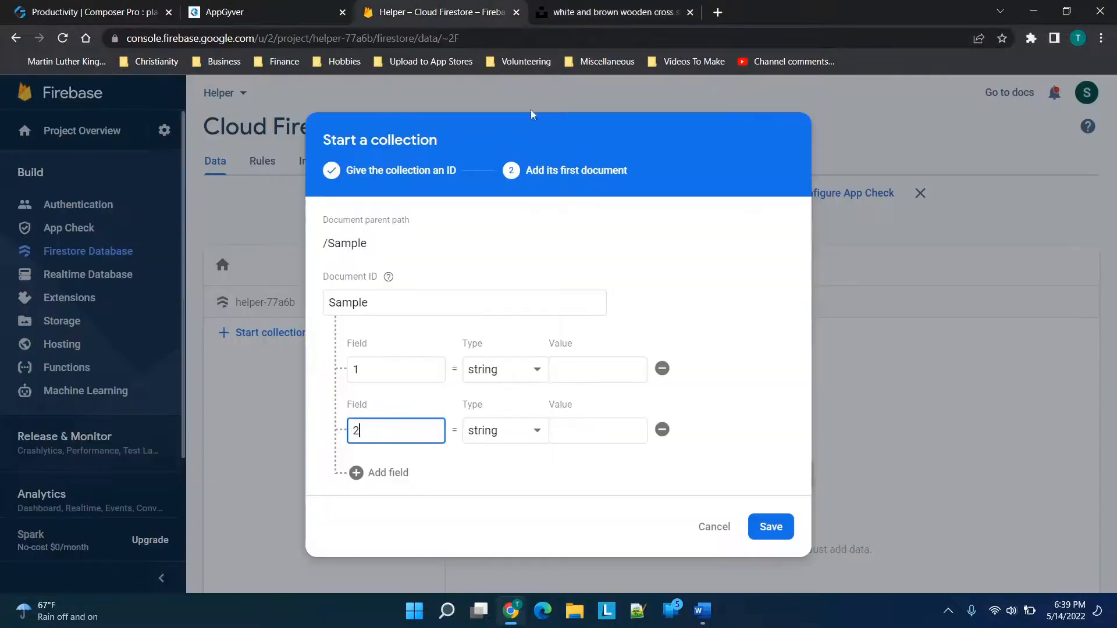
{"action": "left_click", "coordinate": [574, 377]}
{"action": "key", "text": "ctrl+v"}
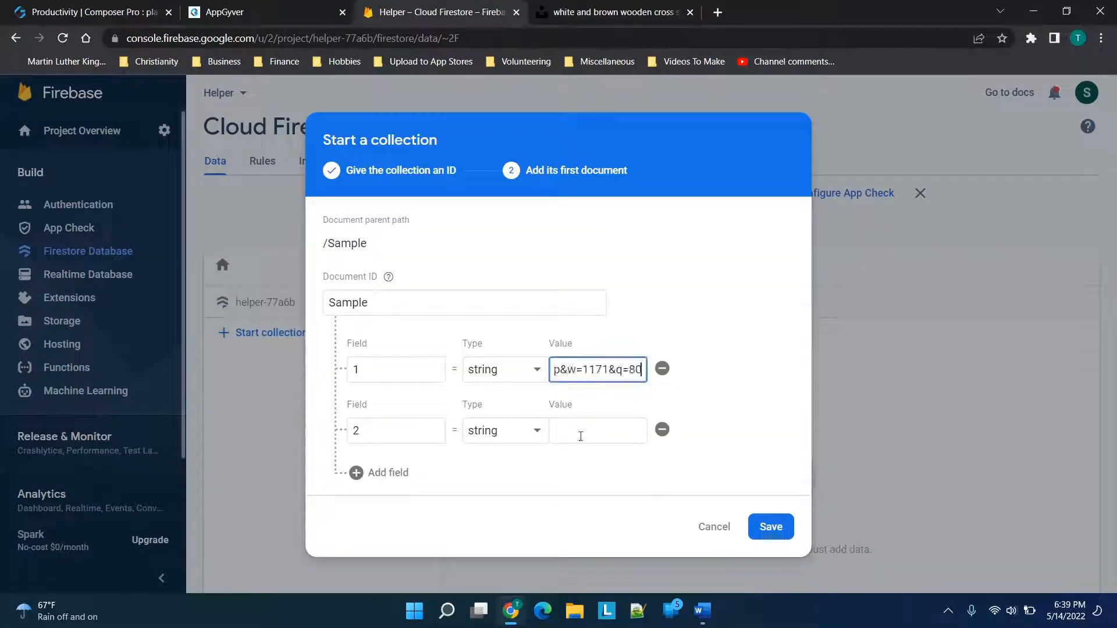
Set field 2's value to "Check this out" and add a third field to the document.
{"action": "left_click", "coordinate": [584, 427]}
{"action": "type", "text": "Check this out"}
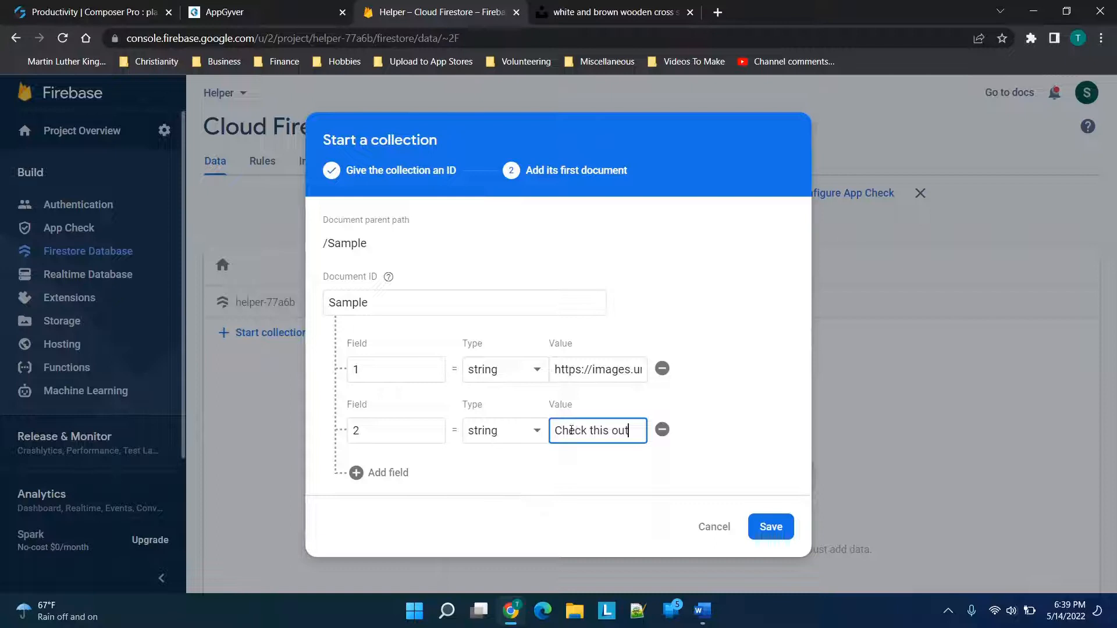
{"action": "left_click", "coordinate": [376, 474]}
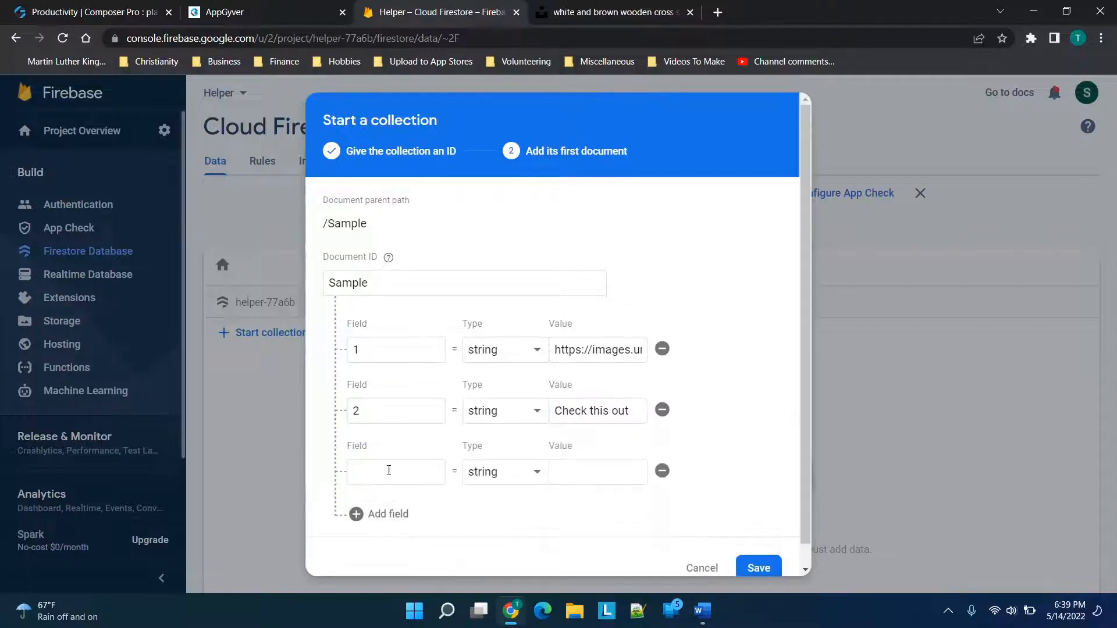
{"action": "left_click", "coordinate": [576, 466]}
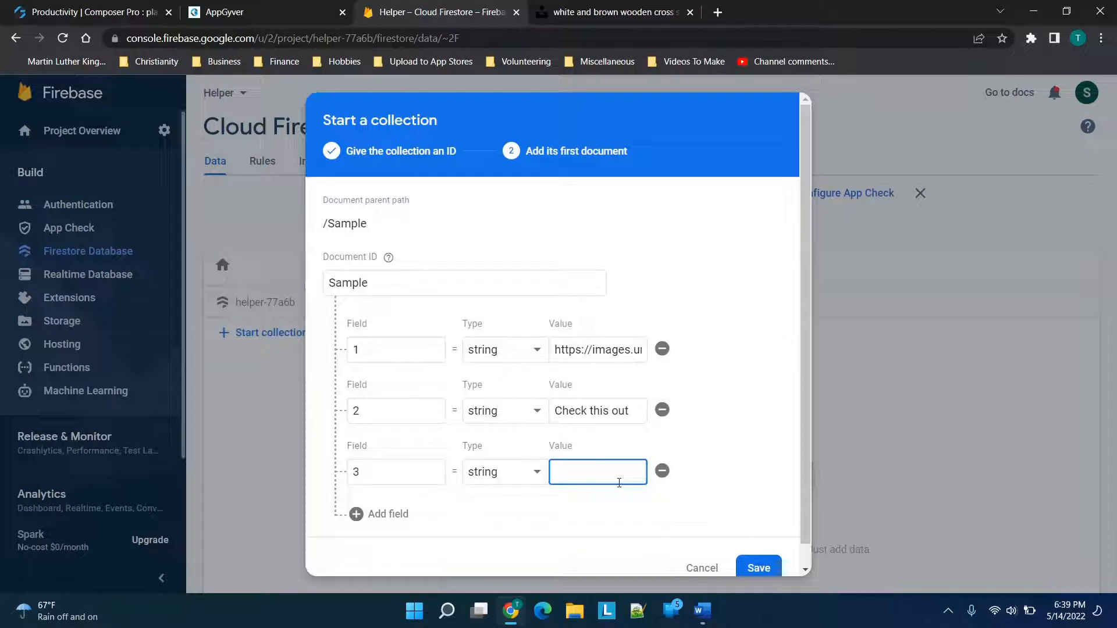
{"action": "type", "text": "www.google.com"}
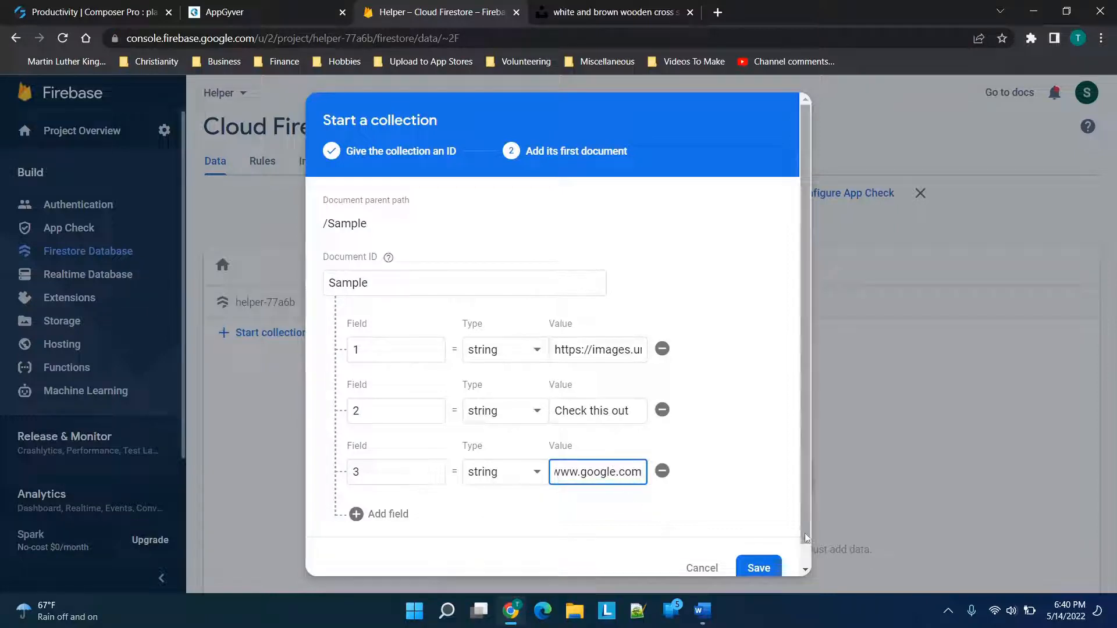
{"action": "left_click", "coordinate": [756, 572]}
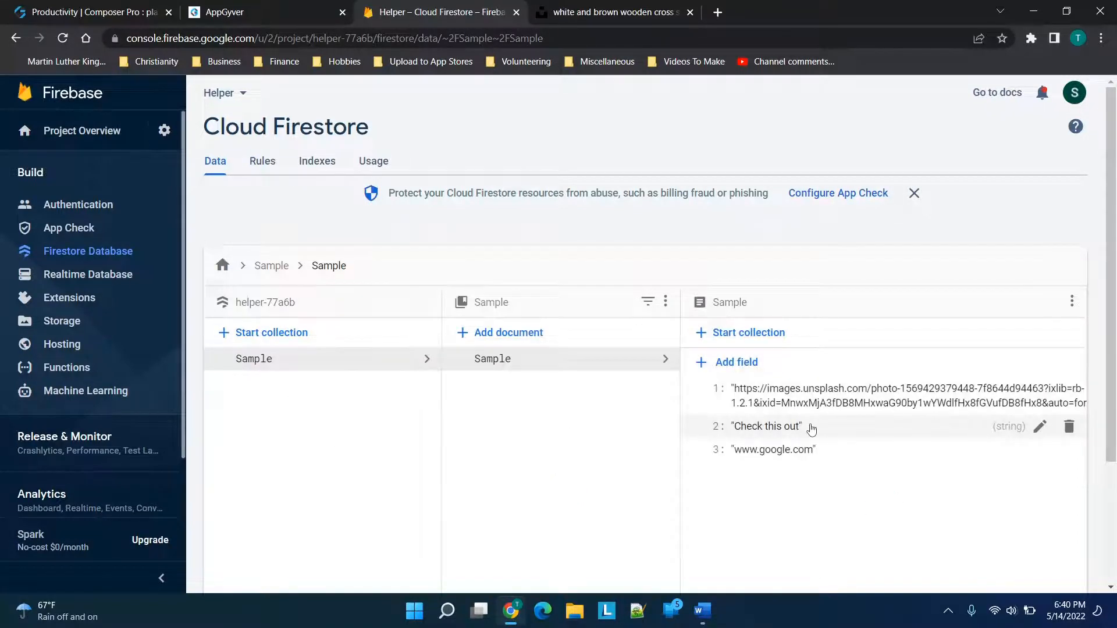
Switch to AppGyver and add a REST API direct integration resource with the ID bannerad and short description bhjkmnhjk.
{"action": "left_click", "coordinate": [307, 4]}
{"action": "left_click", "coordinate": [70, 11]}
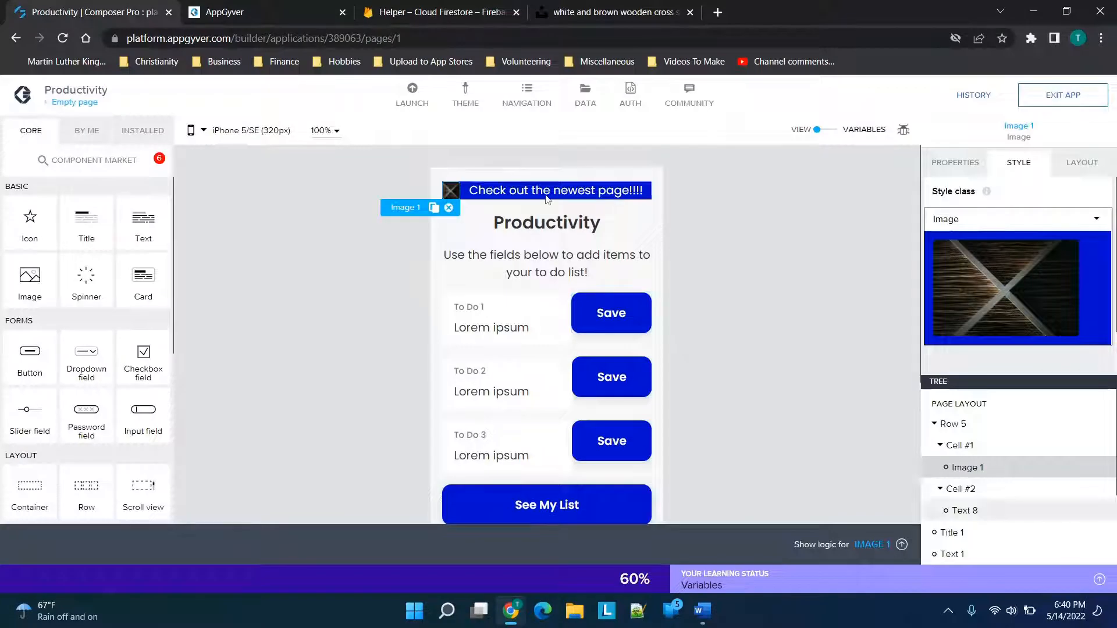
{"action": "left_click", "coordinate": [585, 93]}
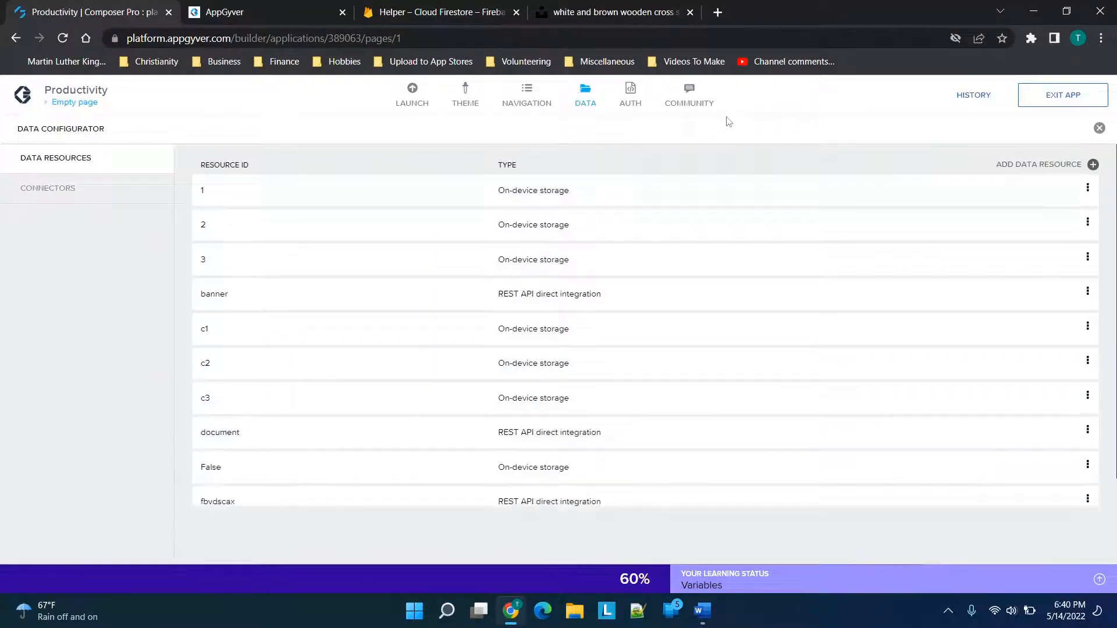
{"action": "left_click", "coordinate": [1027, 166]}
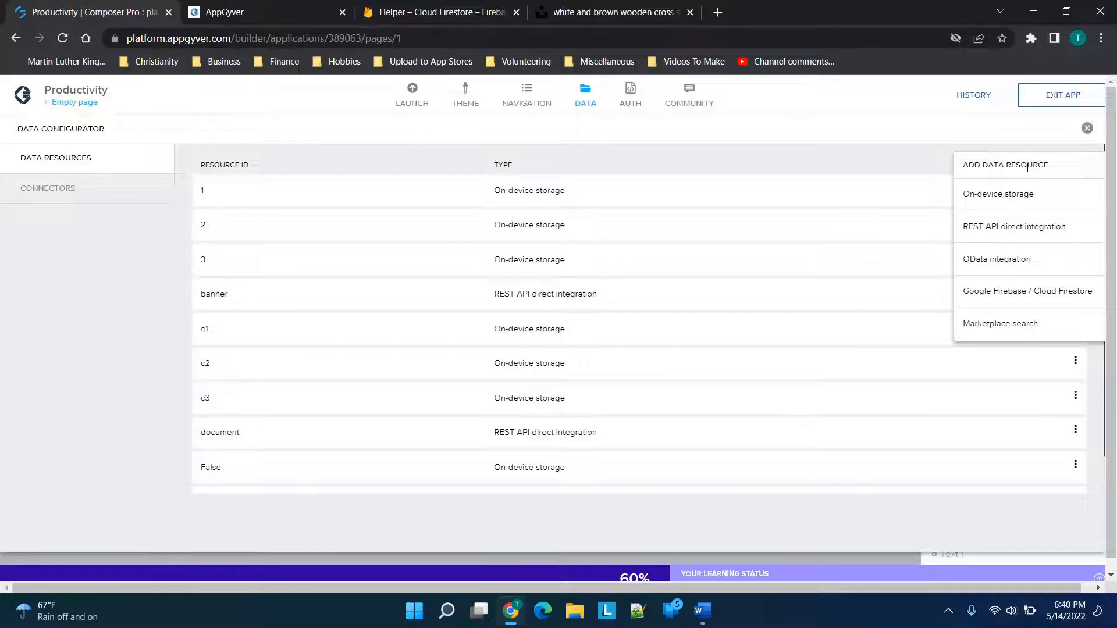
{"action": "left_click", "coordinate": [995, 224]}
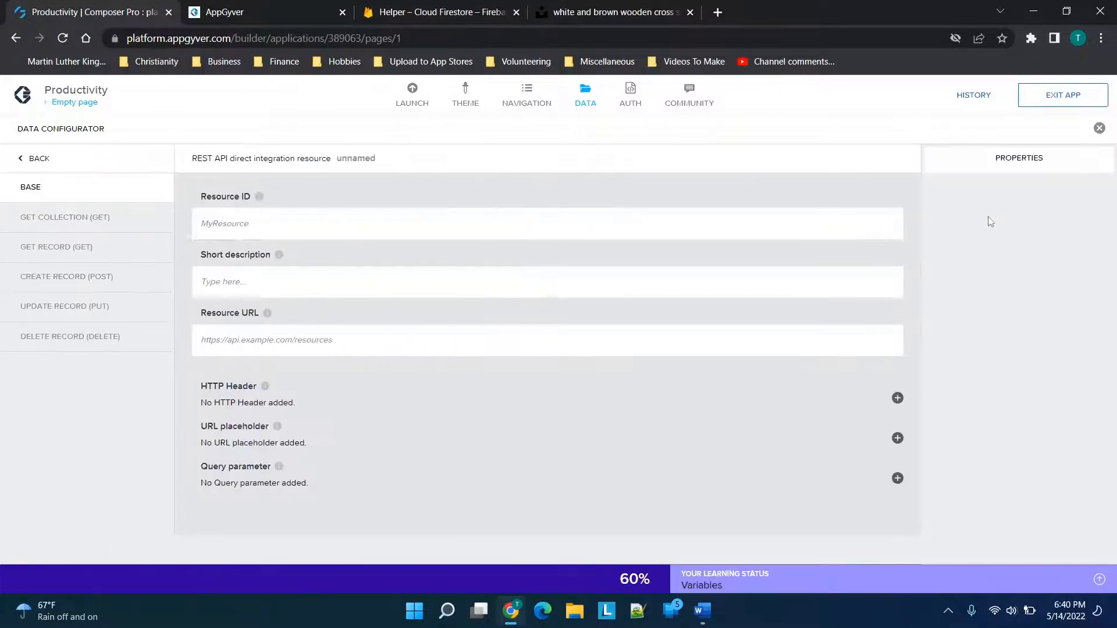
{"action": "left_click", "coordinate": [365, 235]}
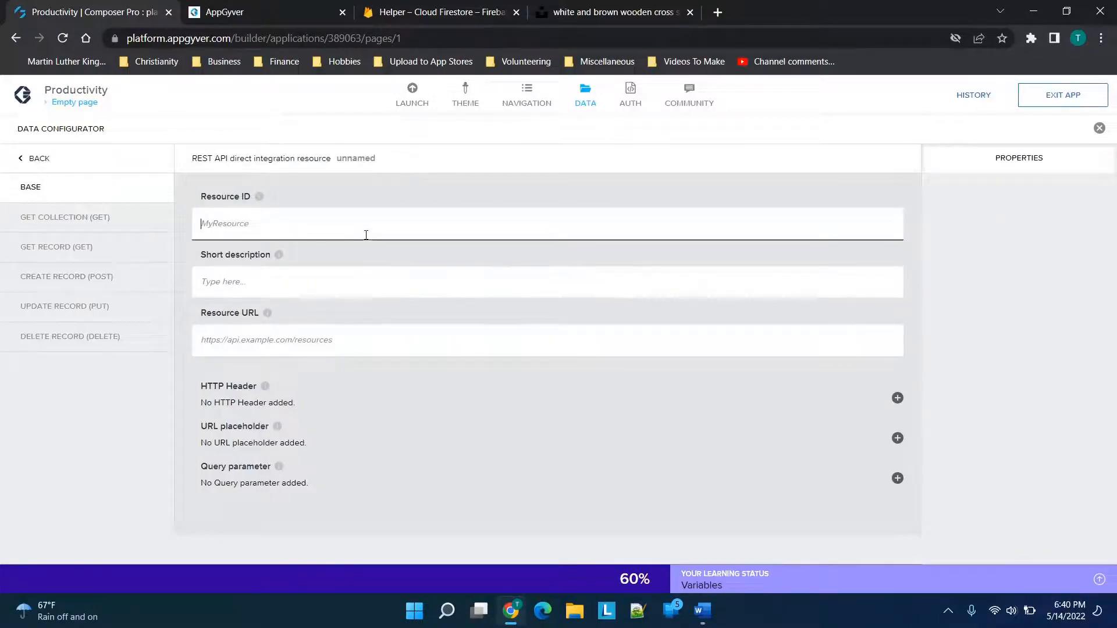
{"action": "type", "text": "ban"}
{"action": "left_click", "coordinate": [323, 294]}
{"action": "type", "text": "bhjkmnhjk"}
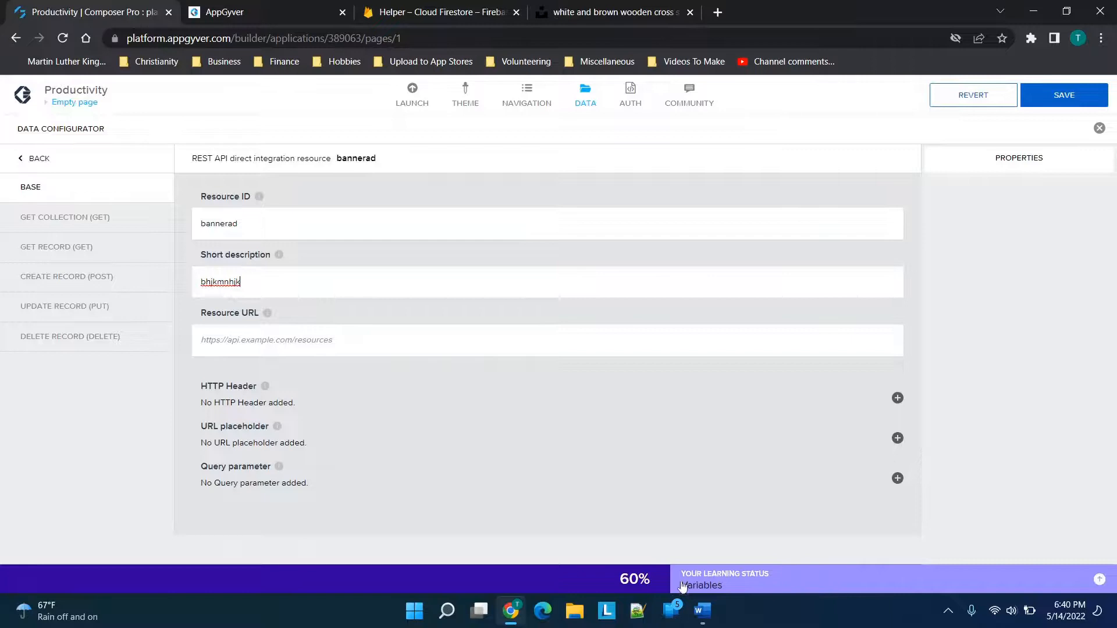
Copy the Firestore documents address from the Word document and paste it as the bannerad resource URL.
{"action": "left_click", "coordinate": [702, 610]}
{"action": "left_click", "coordinate": [560, 288]}
{"action": "key", "text": "ctrl+a"}
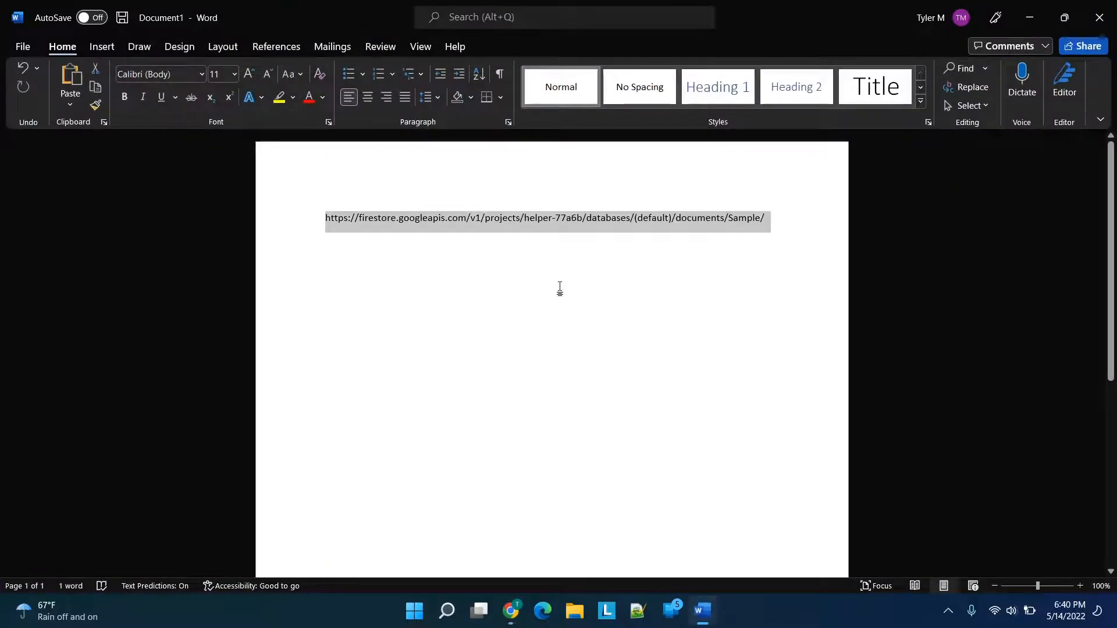
{"action": "left_click", "coordinate": [698, 608]}
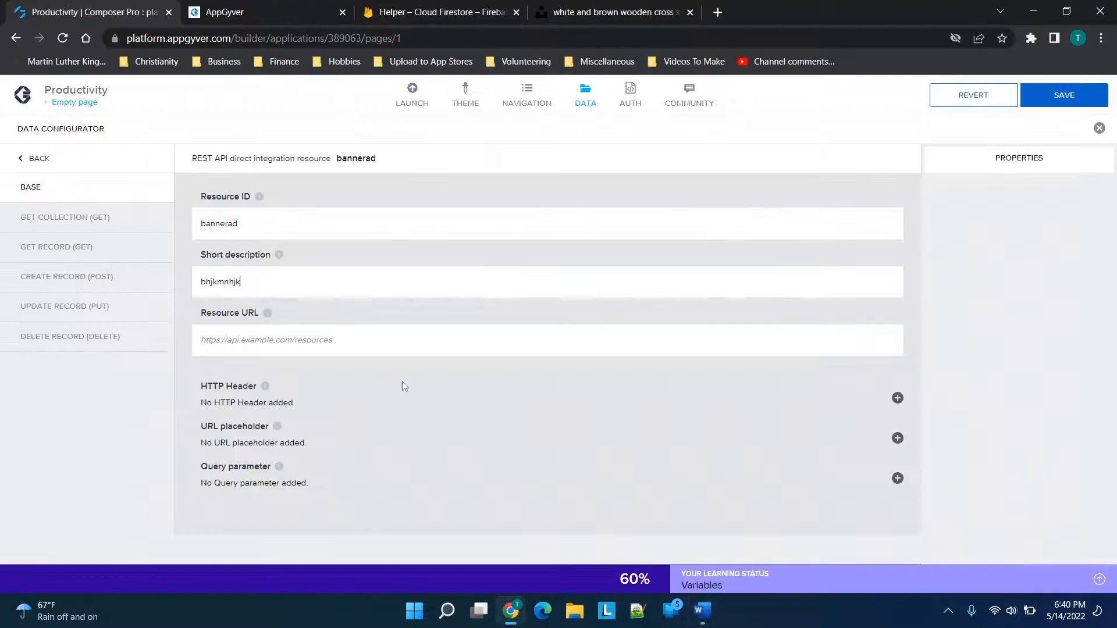
{"action": "left_click", "coordinate": [364, 344]}
{"action": "key", "text": "ctrl+v"}
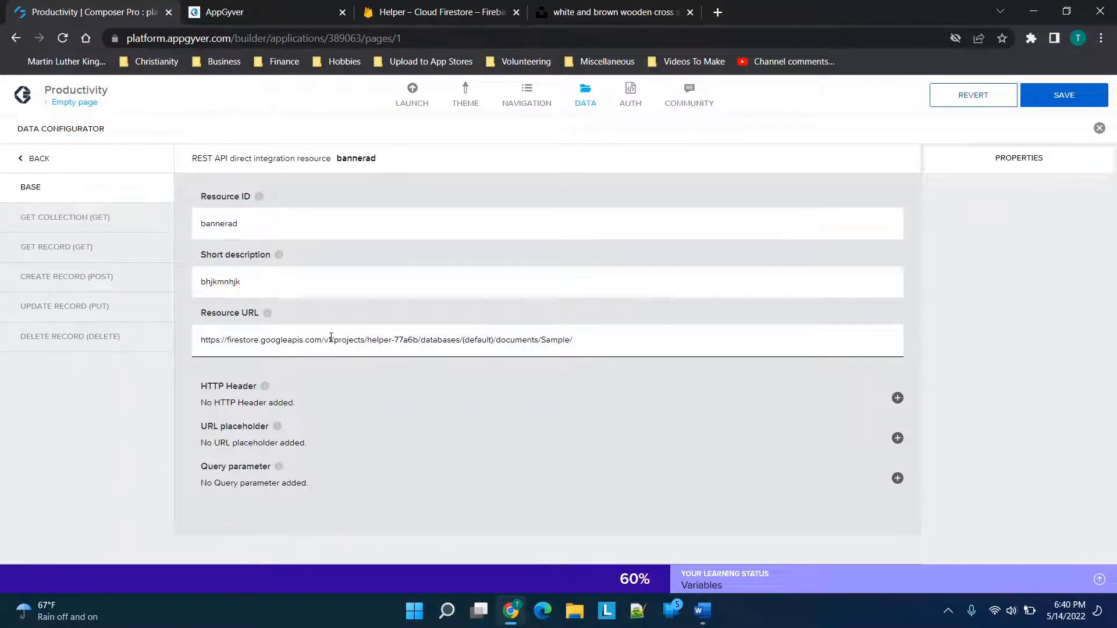
{"action": "left_click_drag", "start_coordinate": [331, 339], "coordinate": [666, 371]}
{"action": "key", "text": "ctrl+c"}
{"action": "key", "text": "BackSpace"}
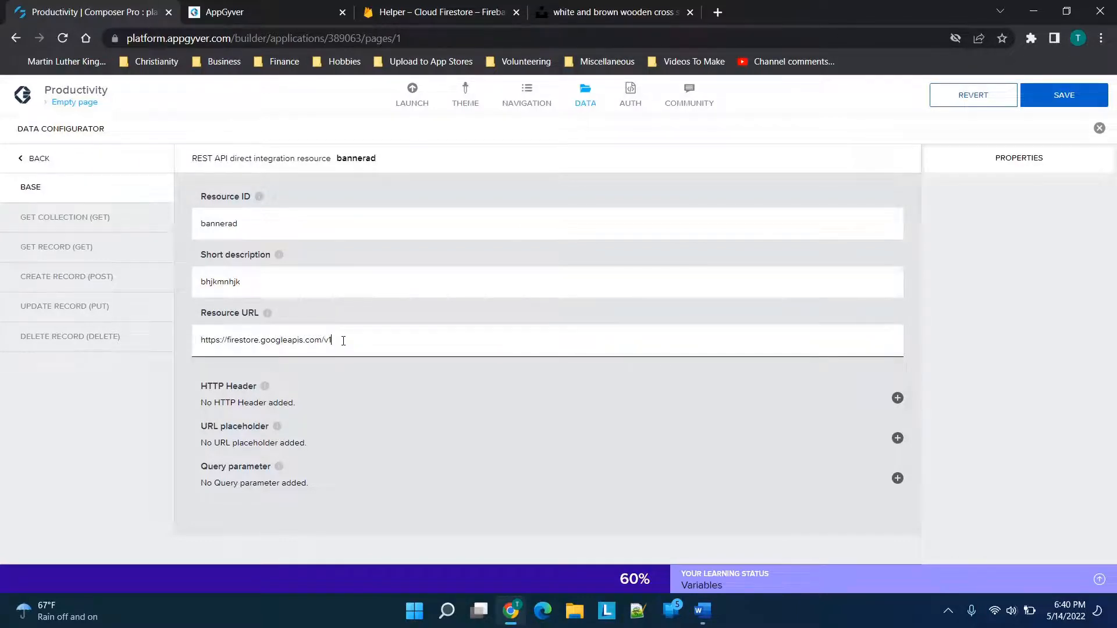
{"action": "left_click", "coordinate": [67, 218]}
{"action": "left_click", "coordinate": [351, 259]}
{"action": "key", "text": "ctrl+v"}
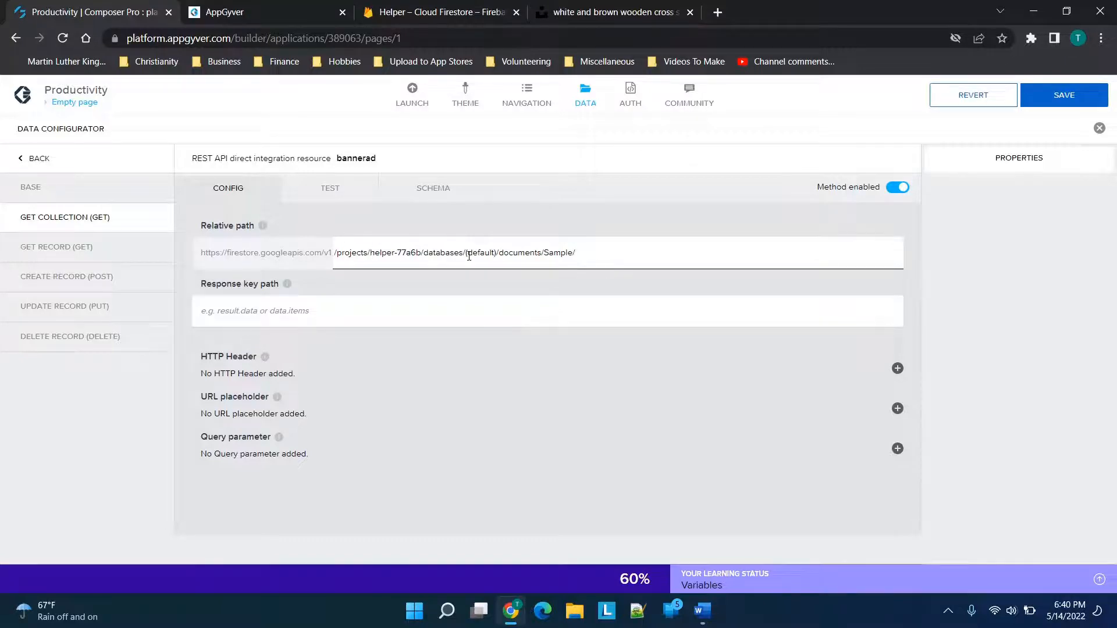
Compare the project ID and Sample names in the Firebase console address with the relative path in AppGyver.
{"action": "left_click", "coordinate": [454, 11]}
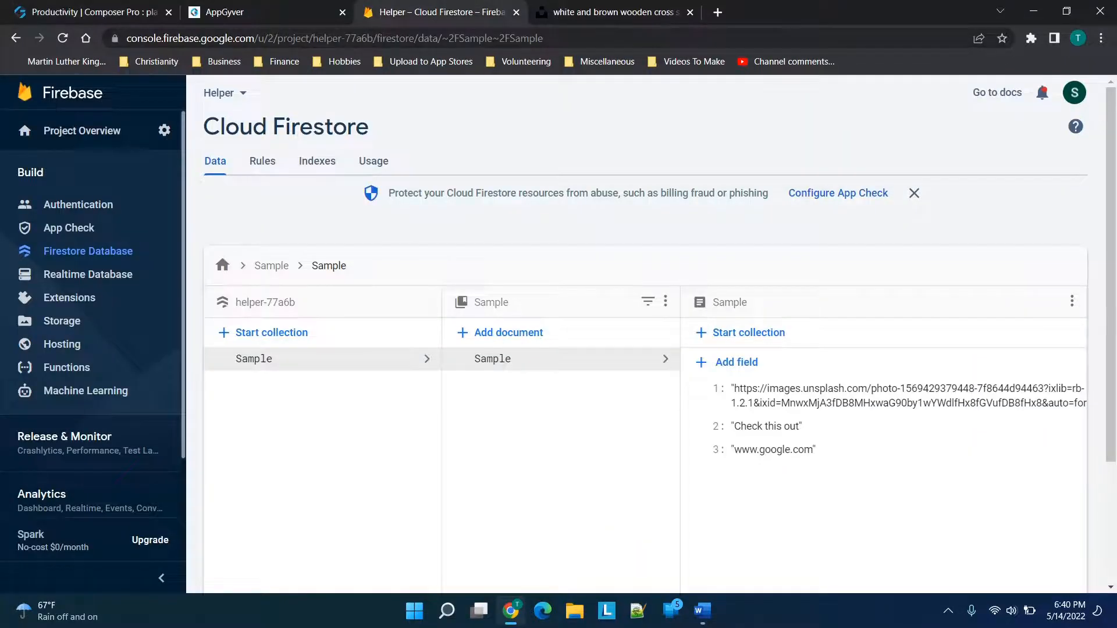
{"action": "left_click", "coordinate": [327, 39]}
{"action": "left_click", "coordinate": [327, 38]}
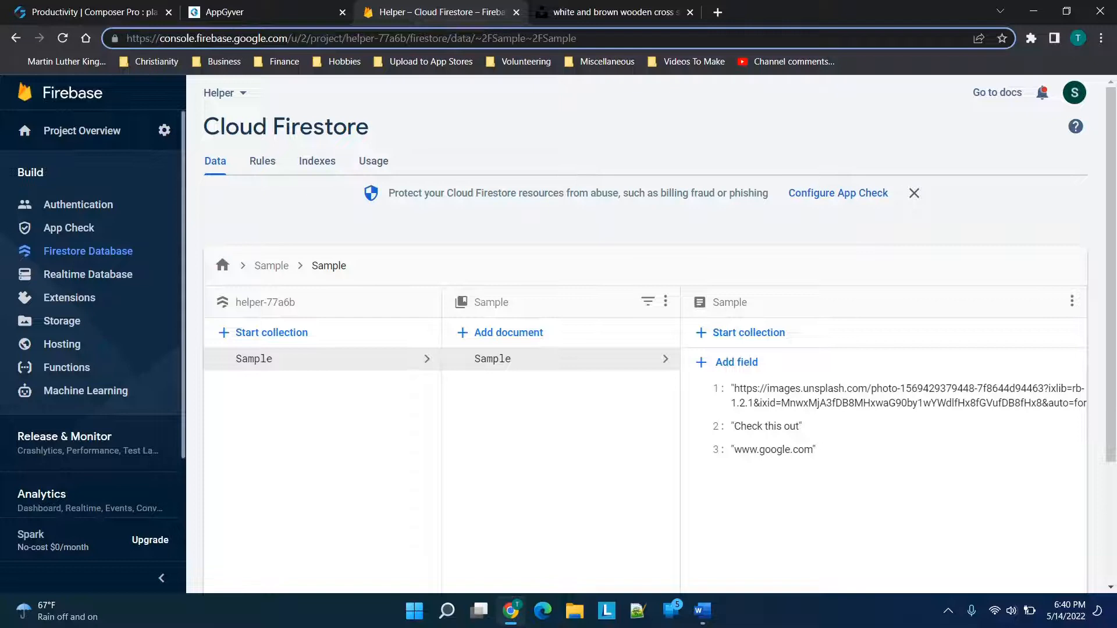
{"action": "left_click_drag", "start_coordinate": [346, 38], "coordinate": [401, 39]}
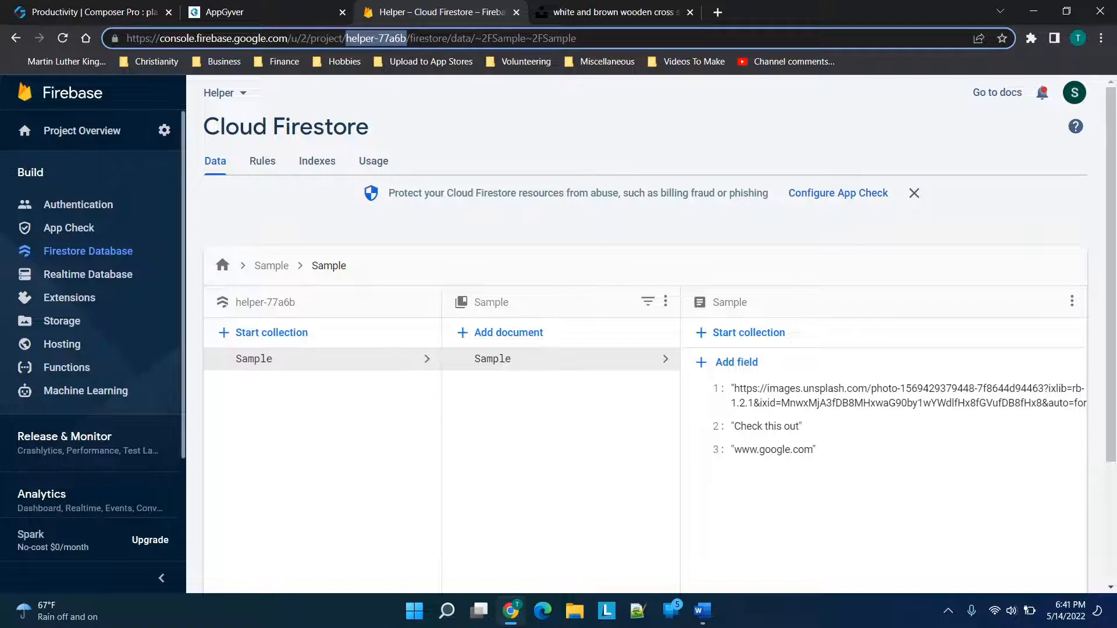
{"action": "left_click", "coordinate": [503, 37]}
{"action": "key", "text": "shift+Right"}
{"action": "key", "text": "shift+Right"}
{"action": "key", "text": "shift+Right"}
{"action": "key", "text": "shift+Right"}
{"action": "key", "text": "shift+Right"}
{"action": "key", "text": "shift+Right"}
{"action": "key", "text": "shift+Right"}
{"action": "left_click_drag", "start_coordinate": [542, 38], "coordinate": [575, 38]}
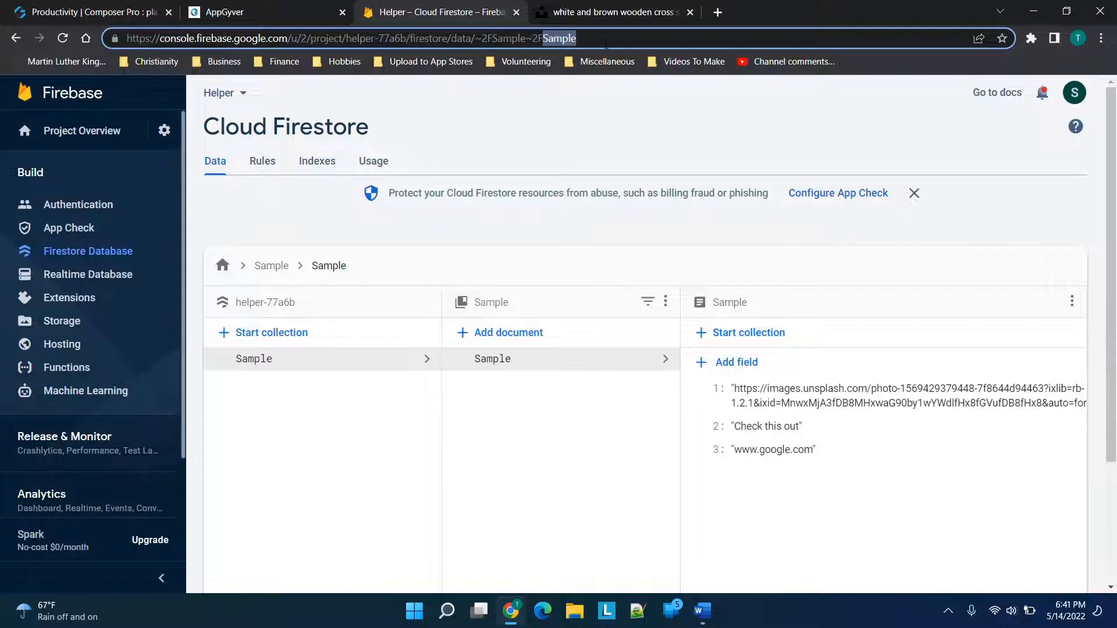
{"action": "left_click", "coordinate": [246, 8]}
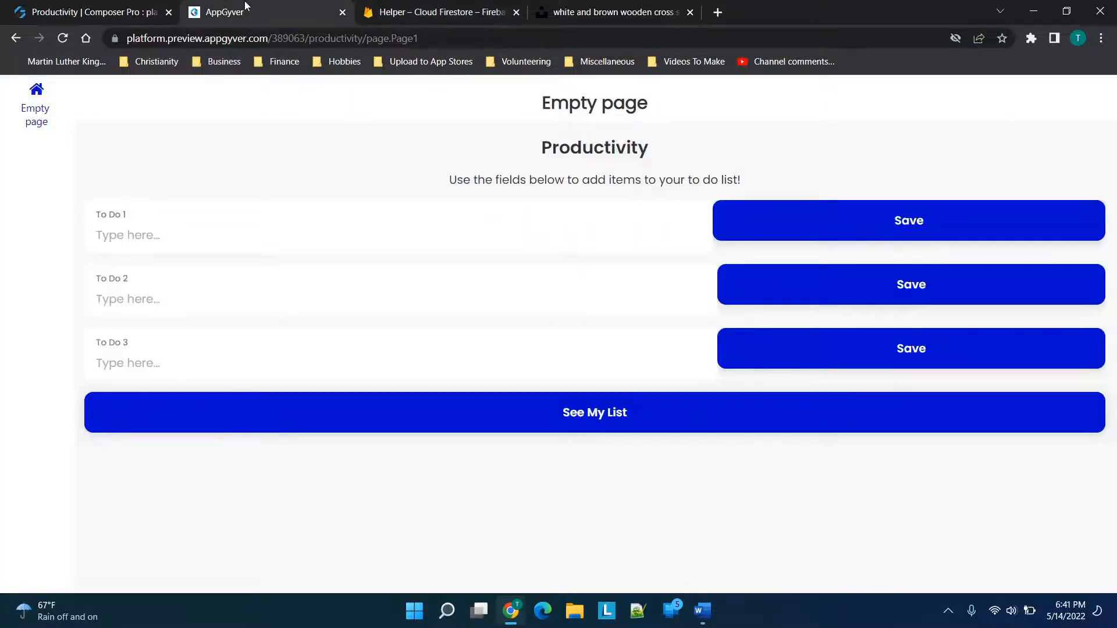
{"action": "left_click", "coordinate": [140, 12]}
{"action": "left_click_drag", "start_coordinate": [540, 253], "coordinate": [599, 252]}
{"action": "left_click", "coordinate": [599, 252]}
Set the Get Collection response key path to documents and run the API test.
{"action": "left_click", "coordinate": [499, 296]}
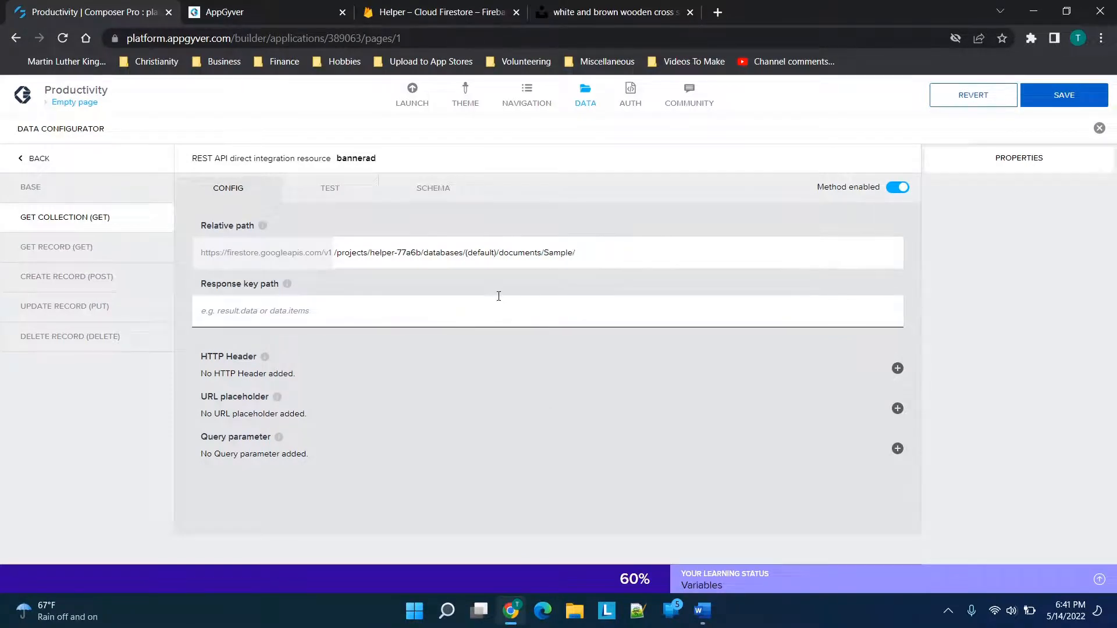
{"action": "type", "text": "documents"}
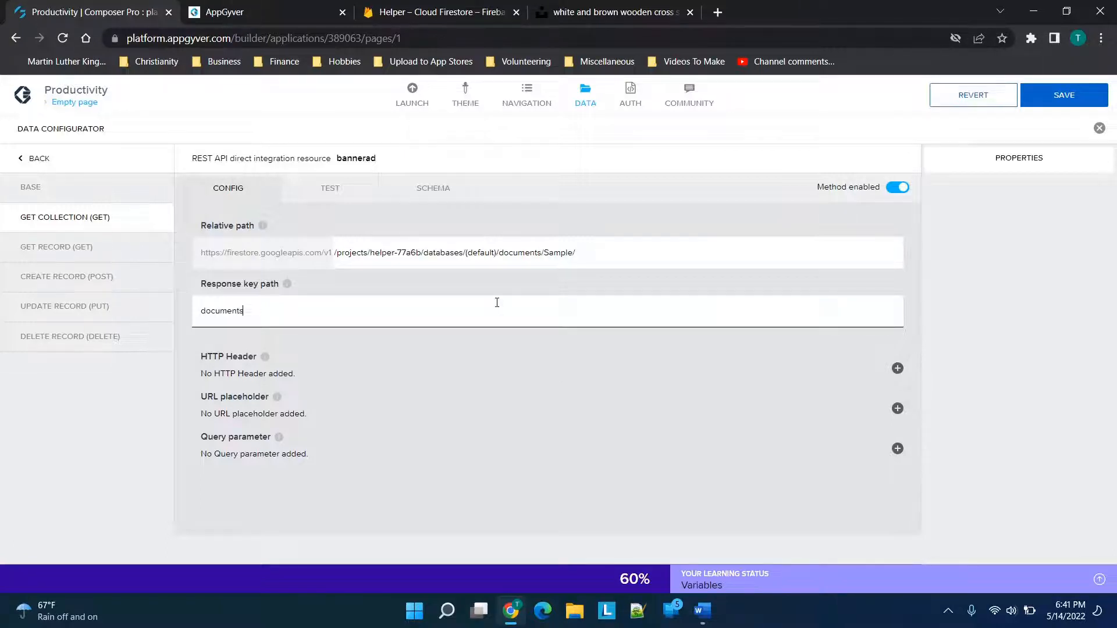
{"action": "left_click", "coordinate": [327, 190]}
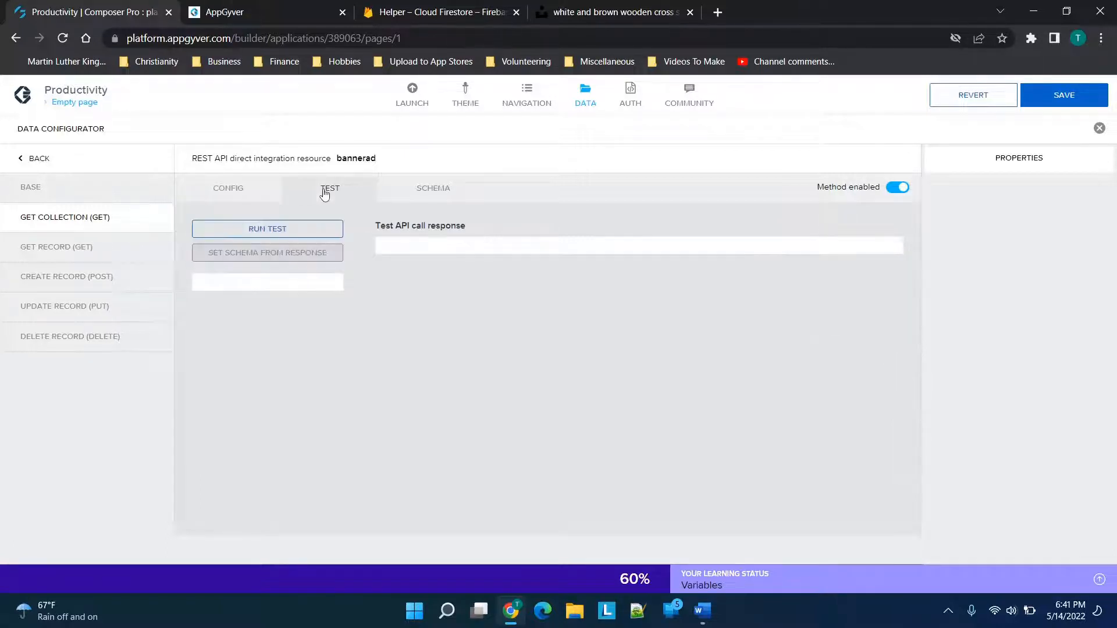
{"action": "left_click", "coordinate": [314, 228]}
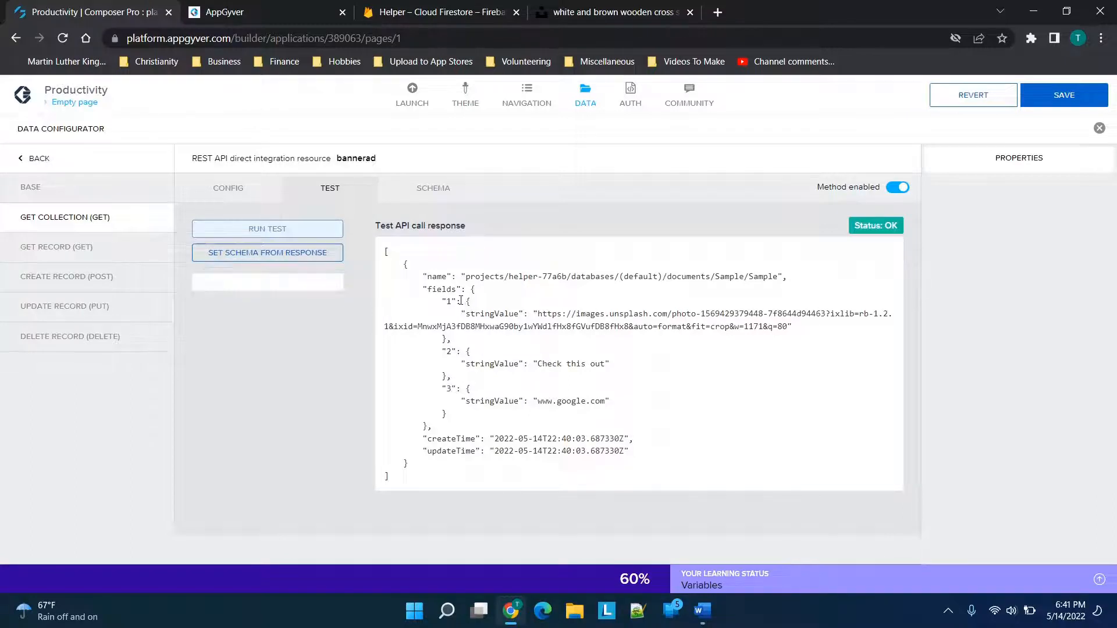
Review the three fields in the test response, set the schema from it, and save the application.
{"action": "left_click_drag", "start_coordinate": [442, 300], "coordinate": [557, 342]}
{"action": "left_click", "coordinate": [455, 349]}
{"action": "left_click_drag", "start_coordinate": [493, 361], "coordinate": [616, 365]}
{"action": "left_click", "coordinate": [569, 360]}
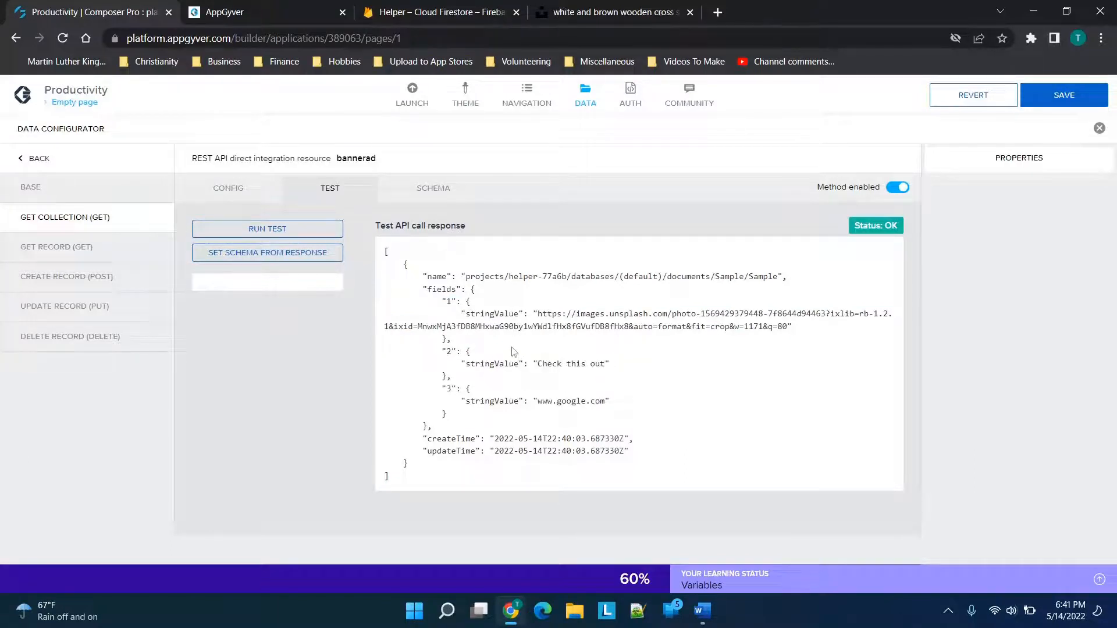
{"action": "left_click", "coordinate": [266, 254]}
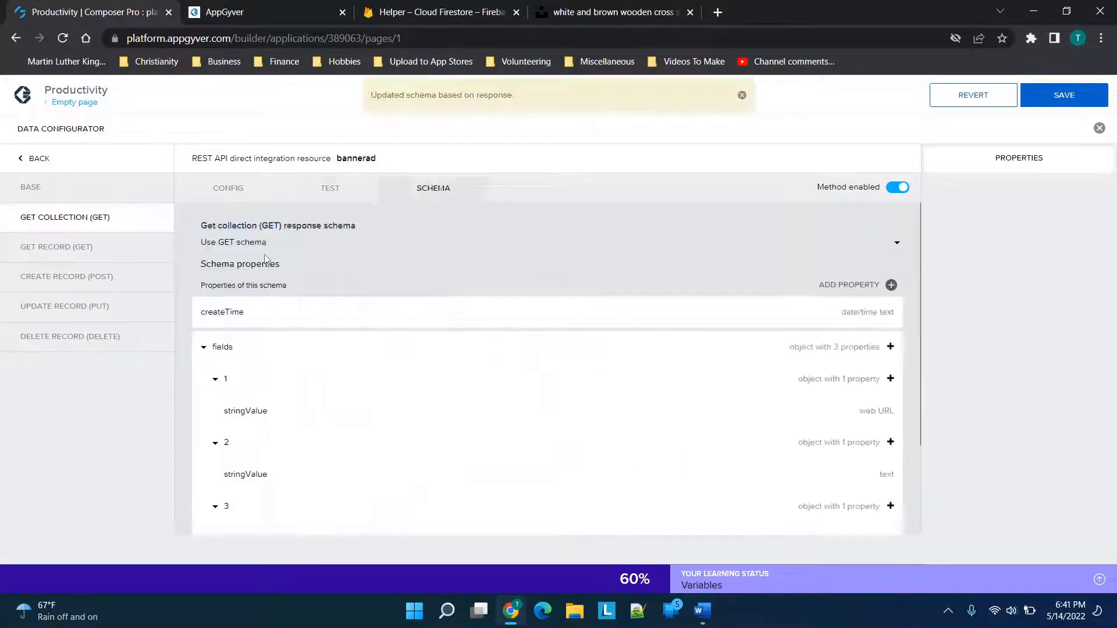
{"action": "left_click", "coordinate": [1089, 102]}
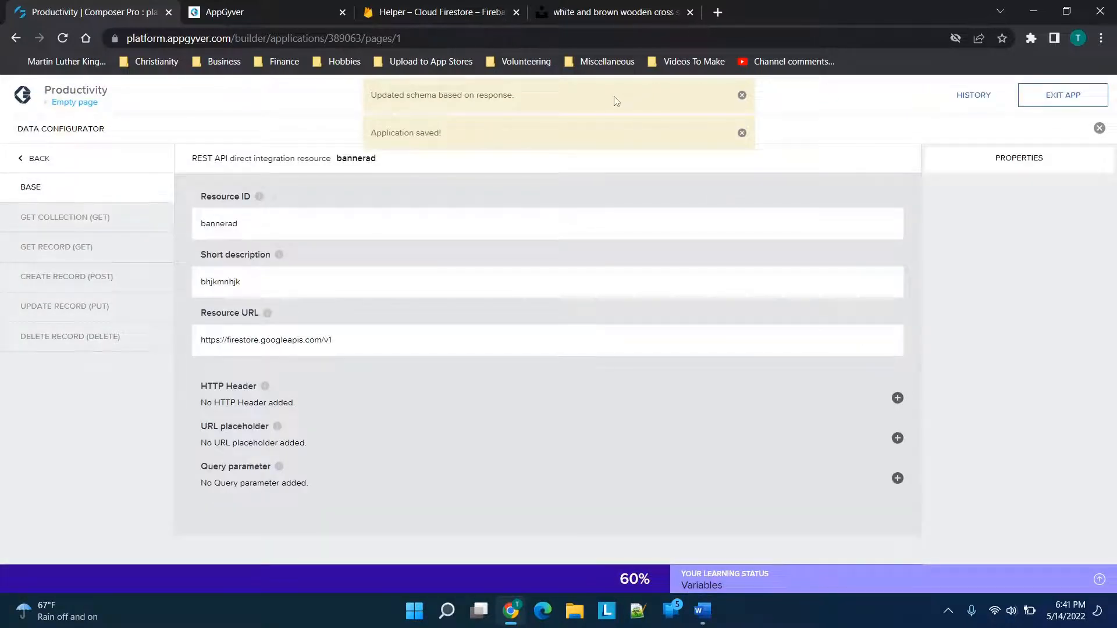
Close the data configurator, add a page data variable from the bannerad resource, and save the application.
{"action": "left_click", "coordinate": [583, 101]}
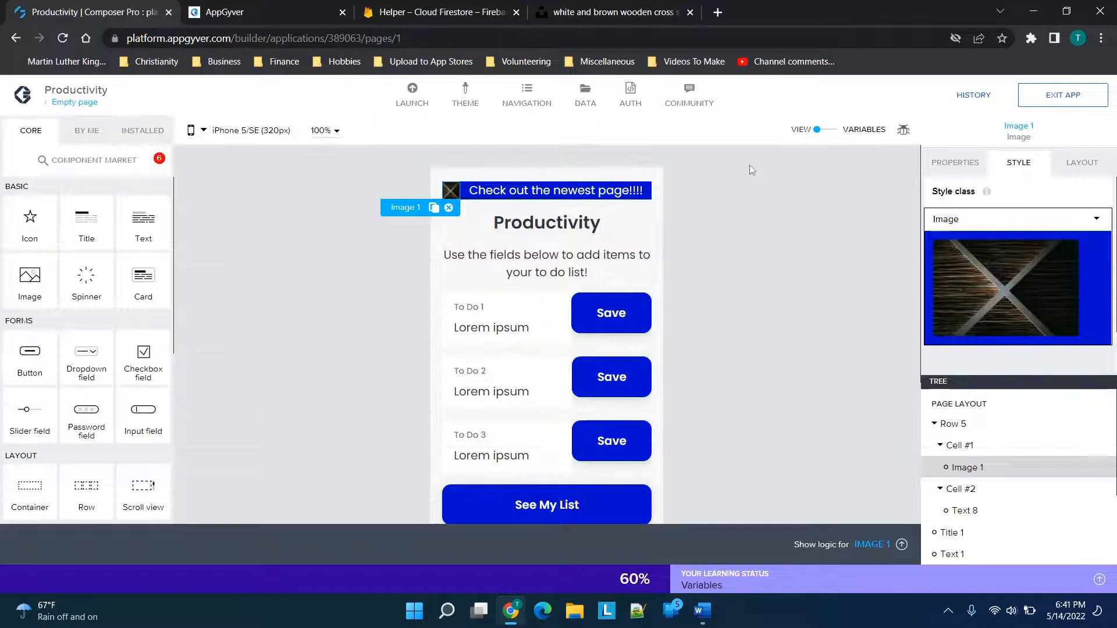
{"action": "left_click", "coordinate": [818, 130]}
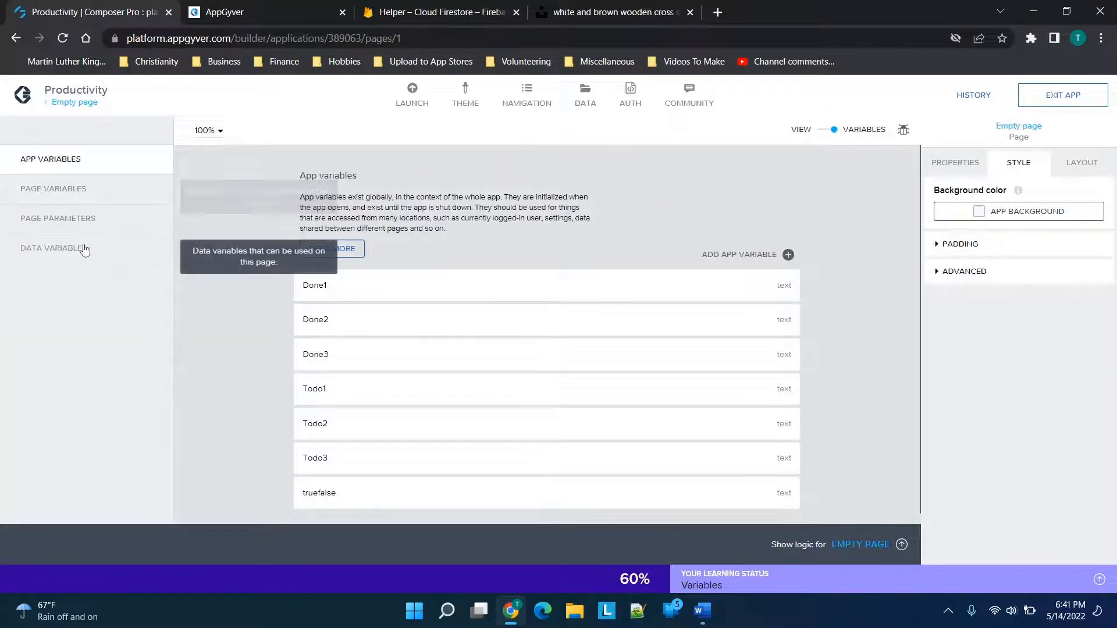
{"action": "left_click", "coordinate": [85, 249]}
{"action": "left_click", "coordinate": [746, 245]}
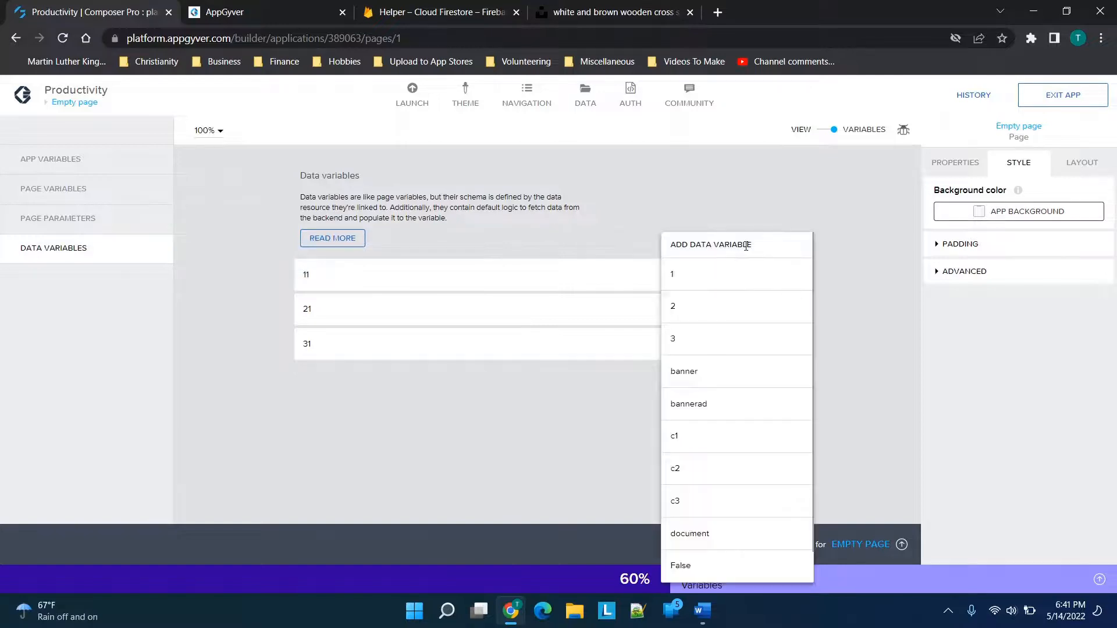
{"action": "left_click", "coordinate": [689, 410]}
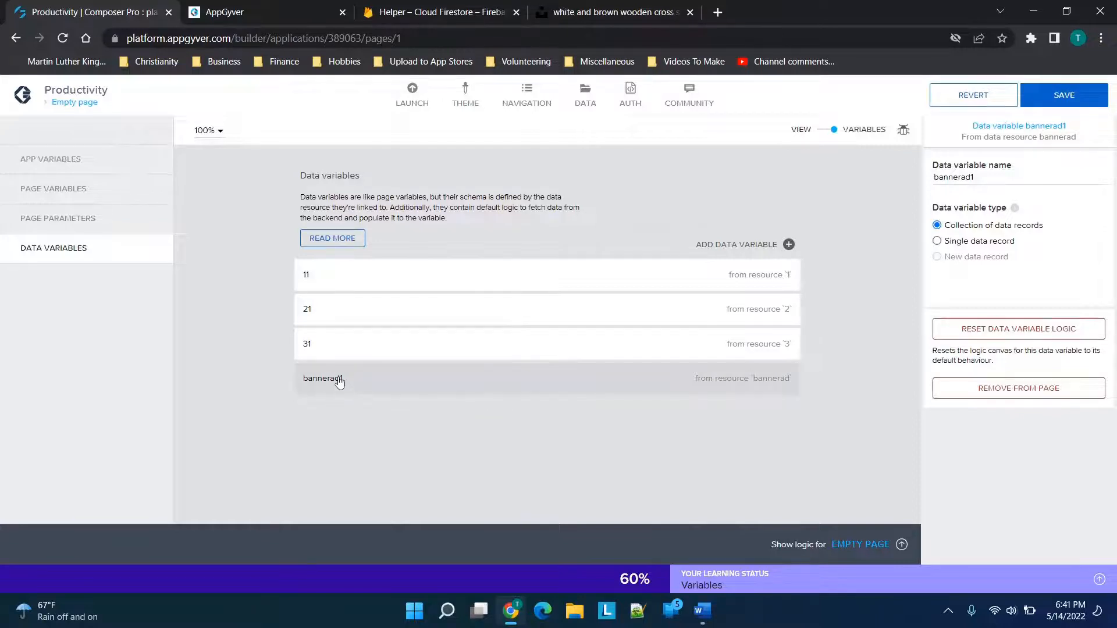
{"action": "left_click", "coordinate": [1063, 100]}
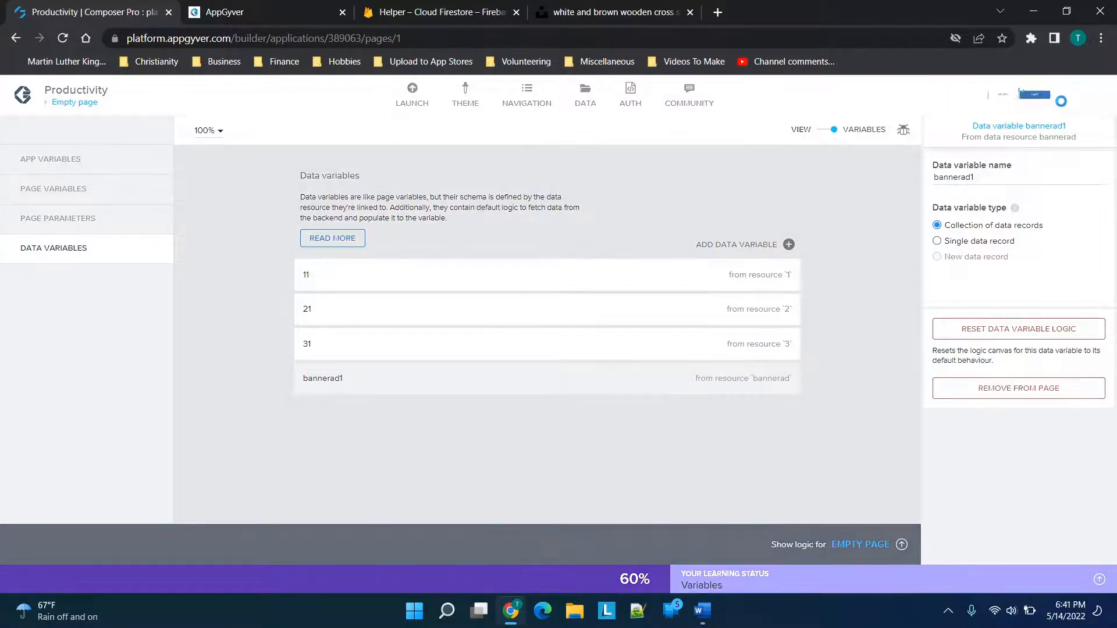
Select the banner image on the page canvas and check which data variables its Source binding offers.
{"action": "left_click", "coordinate": [826, 130]}
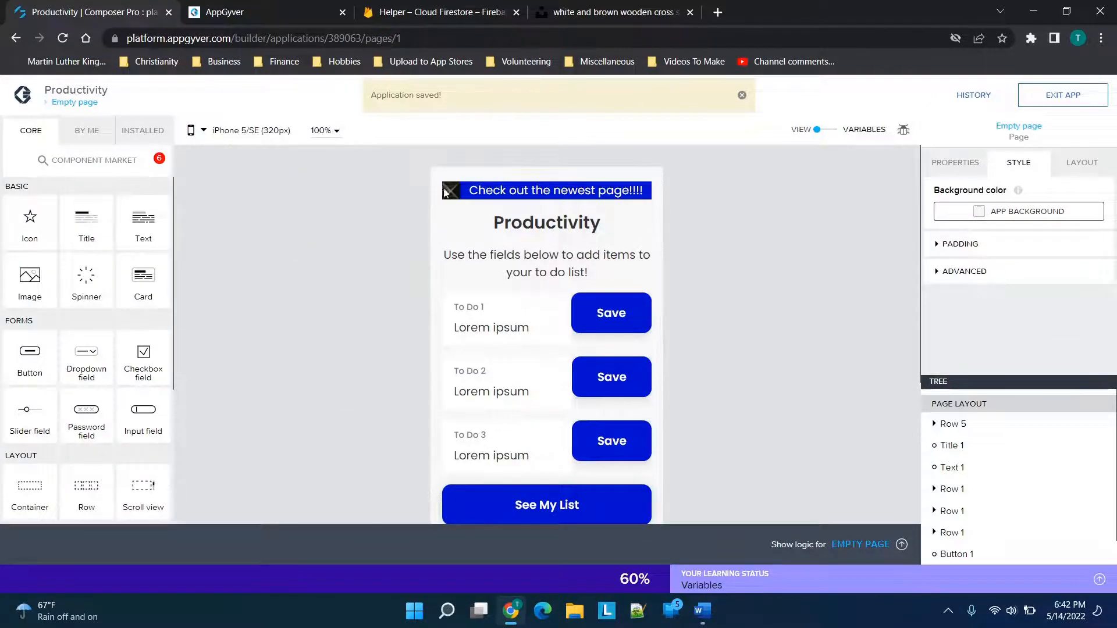
{"action": "left_click", "coordinate": [446, 193]}
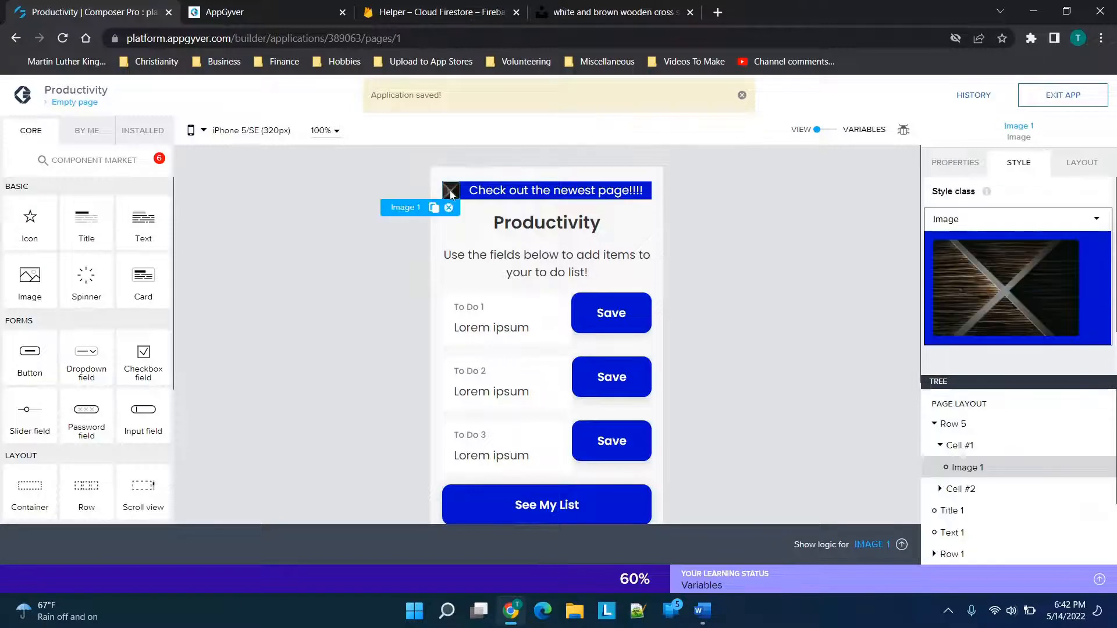
{"action": "left_click", "coordinate": [955, 167]}
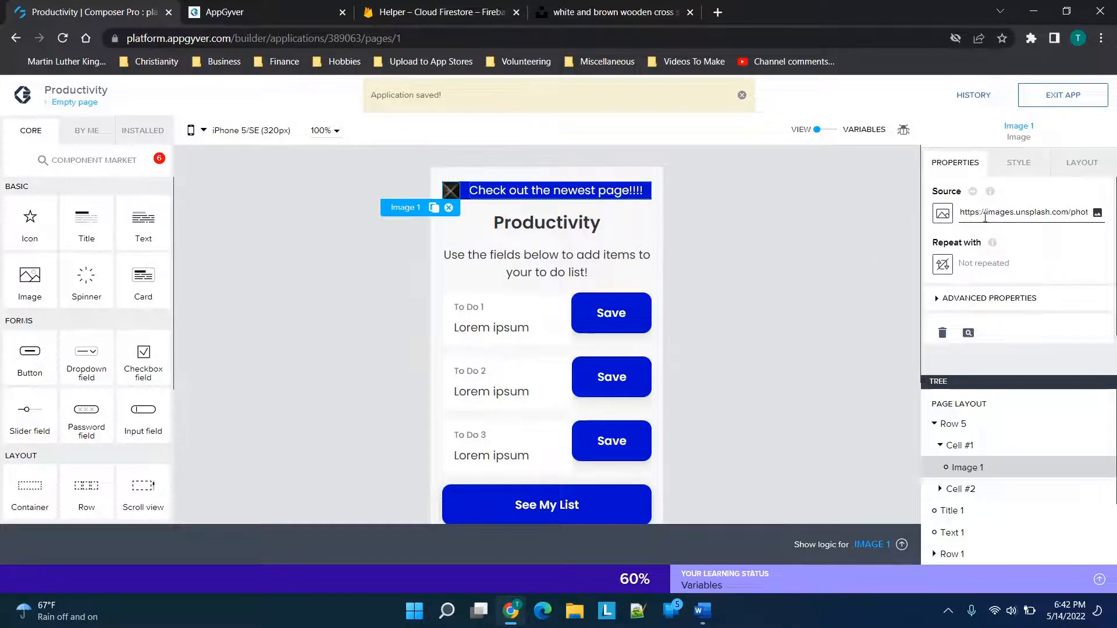
{"action": "left_click", "coordinate": [942, 214]}
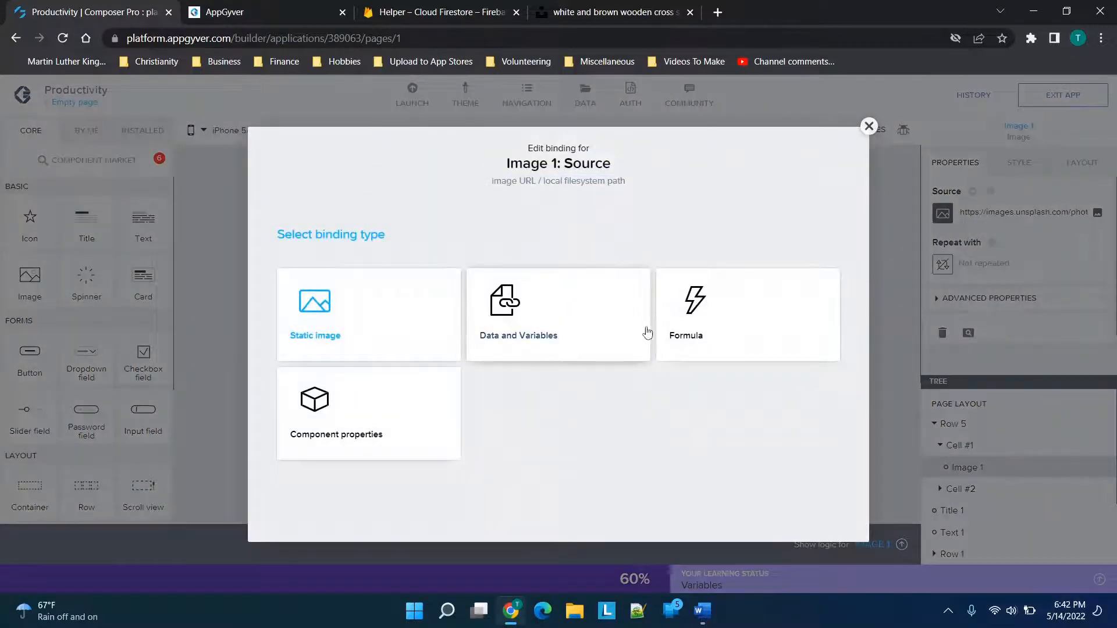
{"action": "left_click", "coordinate": [517, 316]}
{"action": "left_click", "coordinate": [343, 454]}
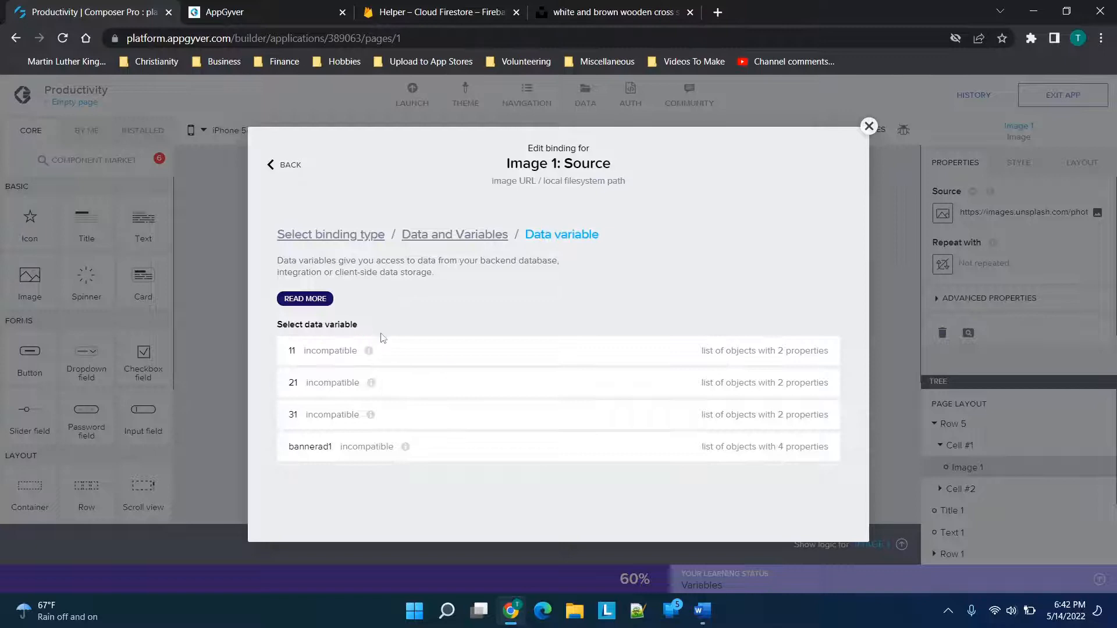
Switch the banner image's Source binding to a formula and clear the existing image URL expression.
{"action": "left_click", "coordinate": [331, 235]}
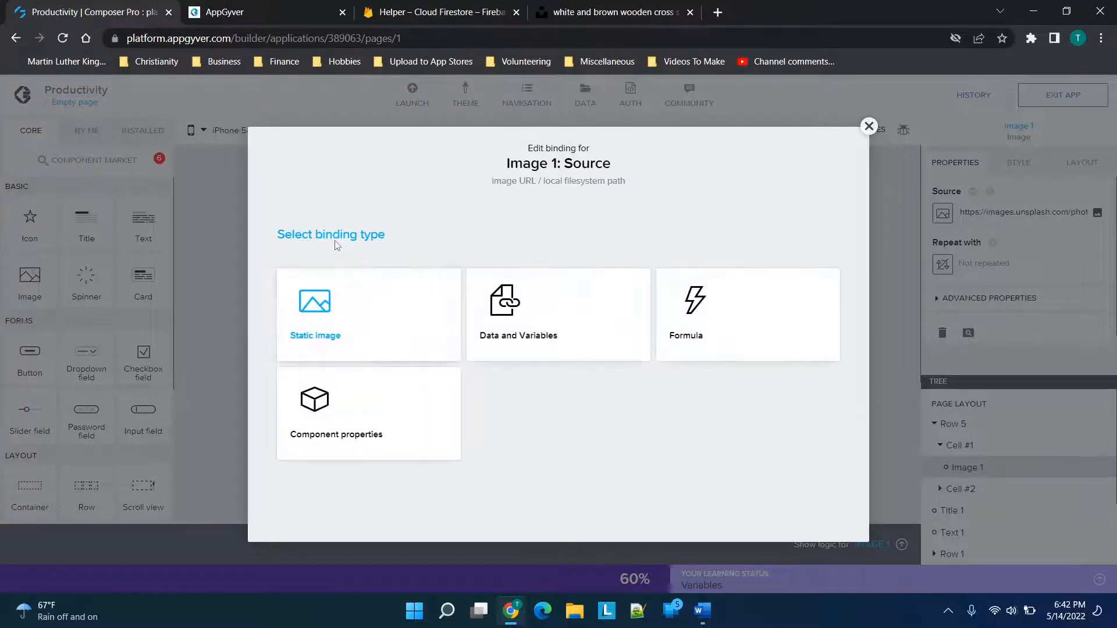
{"action": "left_click", "coordinate": [682, 313]}
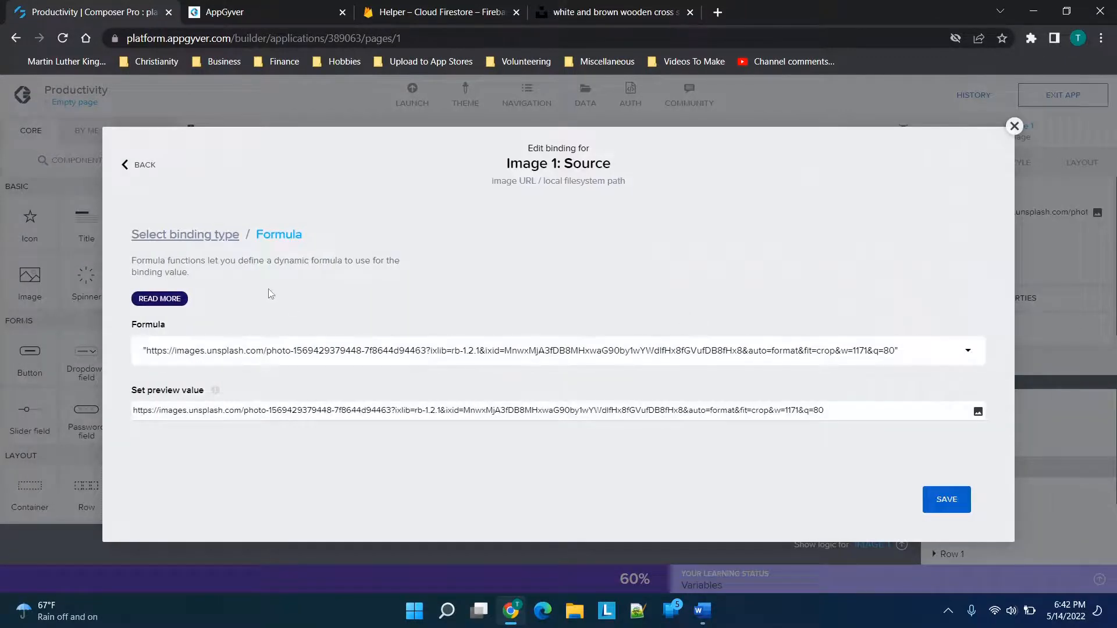
{"action": "left_click", "coordinate": [294, 366]}
{"action": "key", "text": "ctrl+a"}
{"action": "key", "text": "BackSpace"}
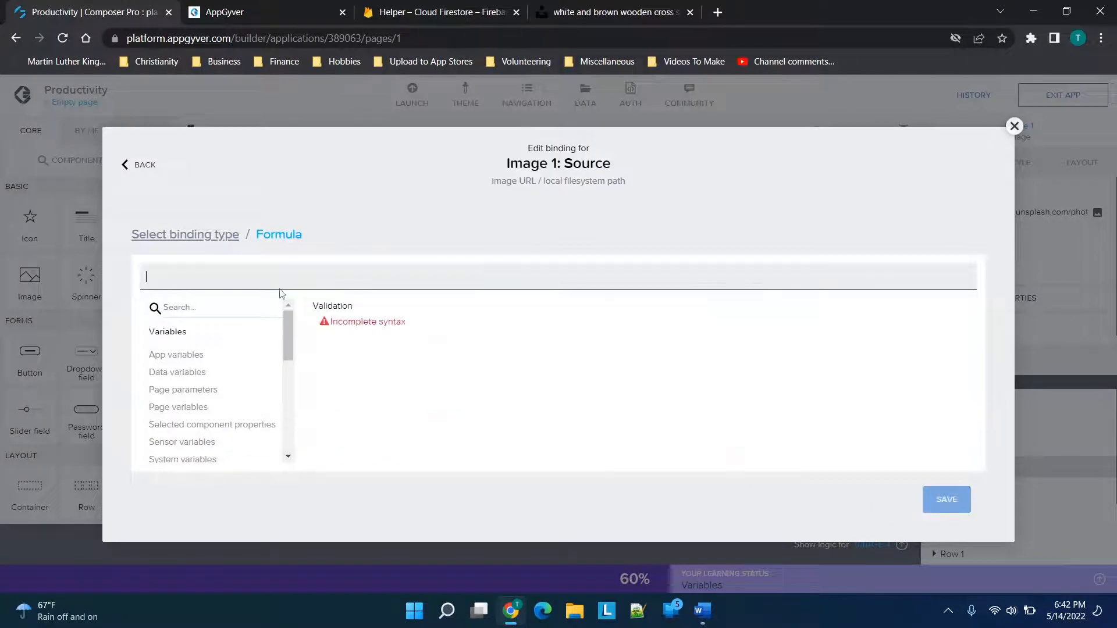
Check which Firestore Sample field holds the image URL and look through the formula editor's data variables for the bannerad1 entries.
{"action": "left_click", "coordinate": [177, 375]}
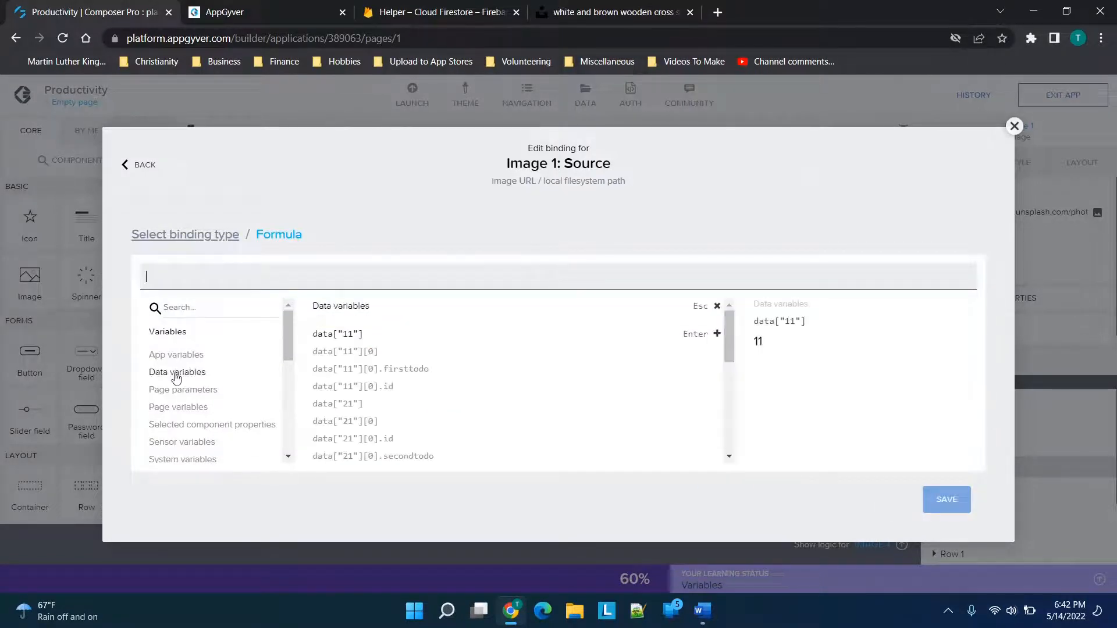
{"action": "left_click", "coordinate": [436, 7]}
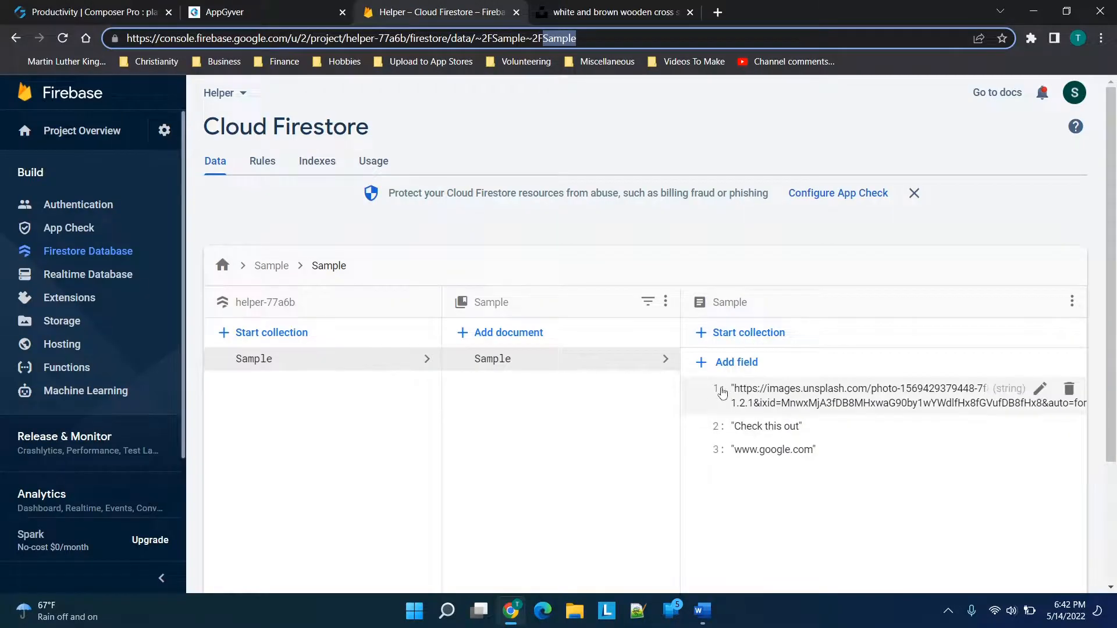
{"action": "left_click", "coordinate": [53, 7]}
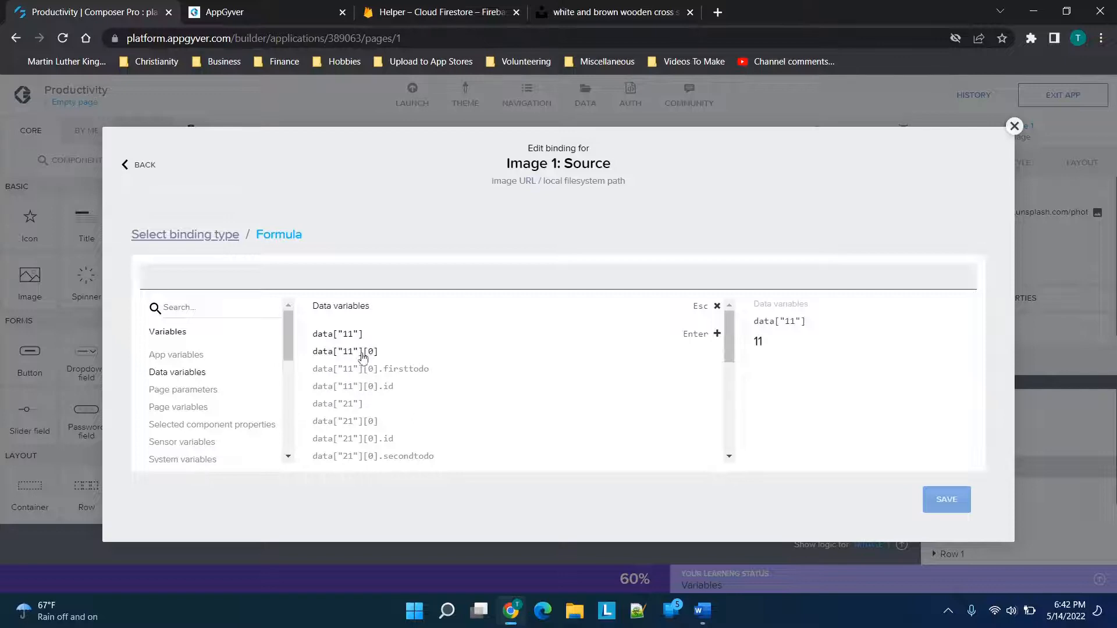
{"action": "left_click", "coordinate": [341, 408]}
{"action": "scroll", "coordinate": [401, 443], "scroll_direction": "down", "scroll_amount": 1}
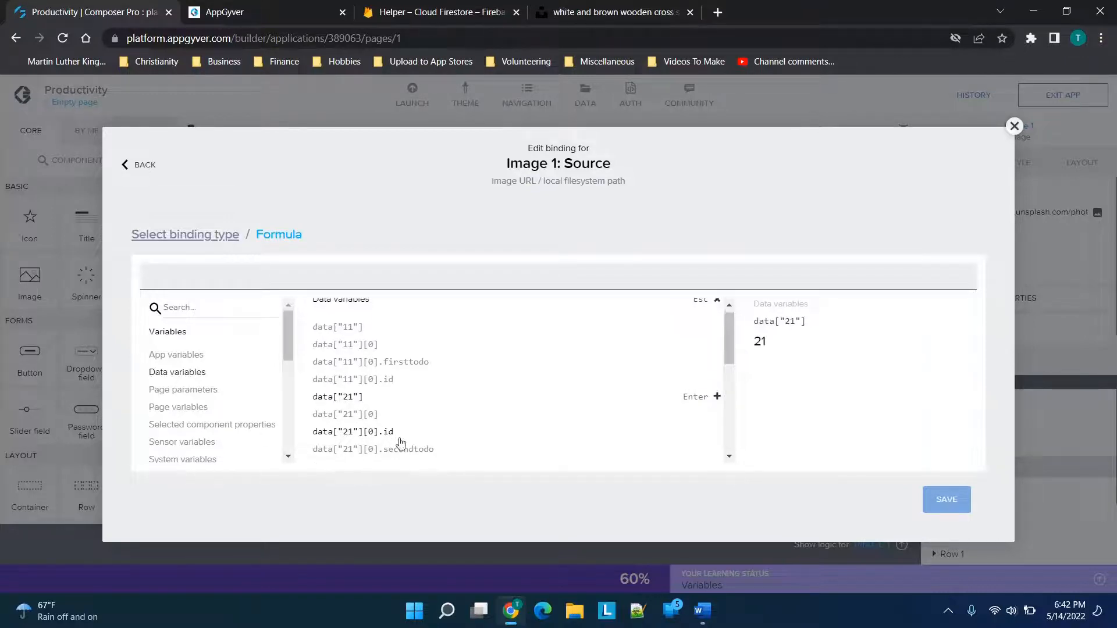
{"action": "left_click", "coordinate": [352, 378]}
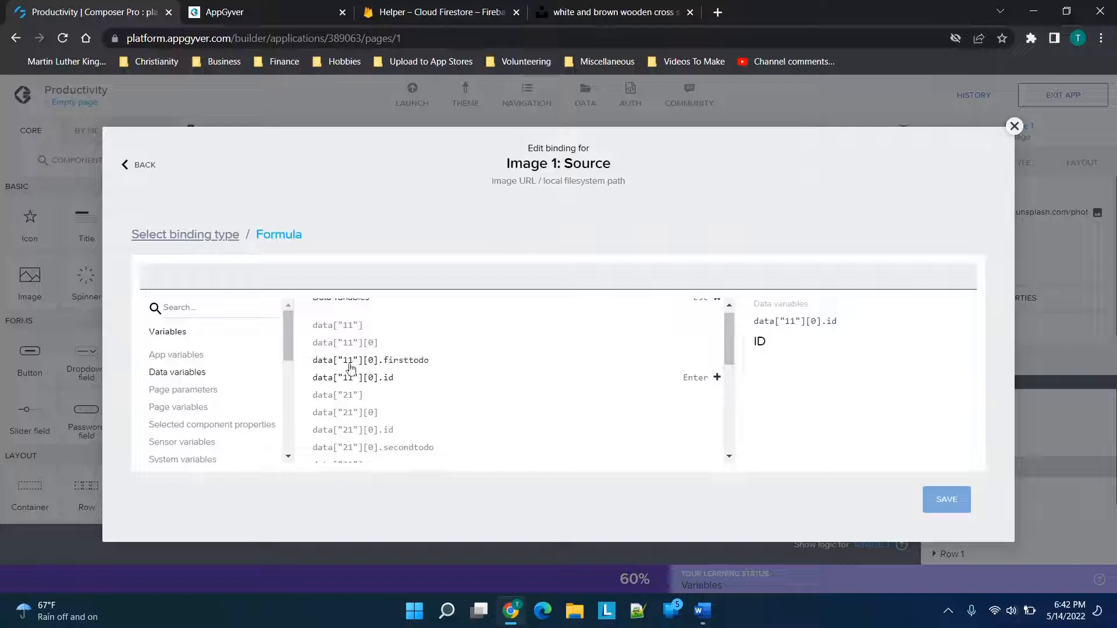
{"action": "left_click", "coordinate": [350, 362]}
{"action": "left_click", "coordinate": [342, 346]}
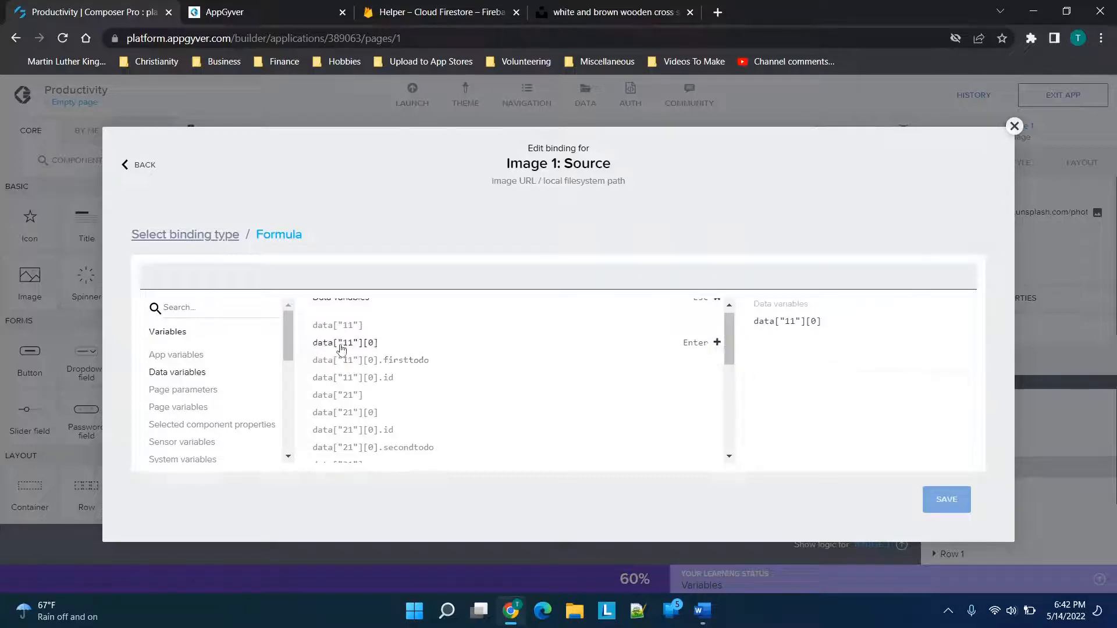
{"action": "left_click", "coordinate": [337, 326]}
{"action": "scroll", "coordinate": [384, 348], "scroll_direction": "down", "scroll_amount": 2}
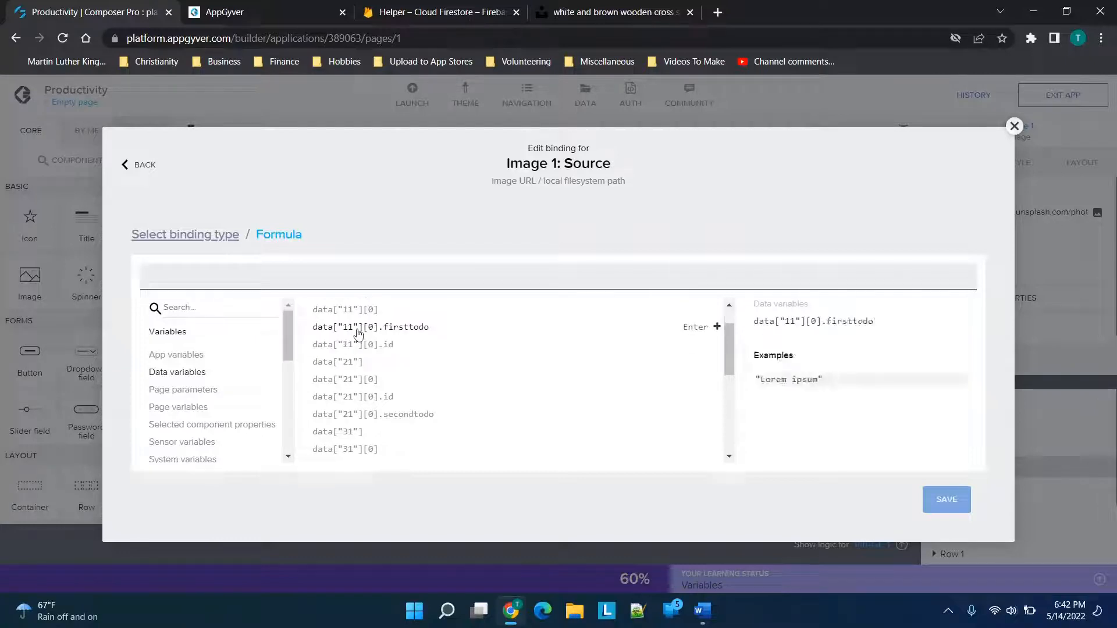
{"action": "scroll", "coordinate": [378, 425], "scroll_direction": "down", "scroll_amount": 1}
{"action": "scroll", "coordinate": [378, 424], "scroll_direction": "down", "scroll_amount": 2}
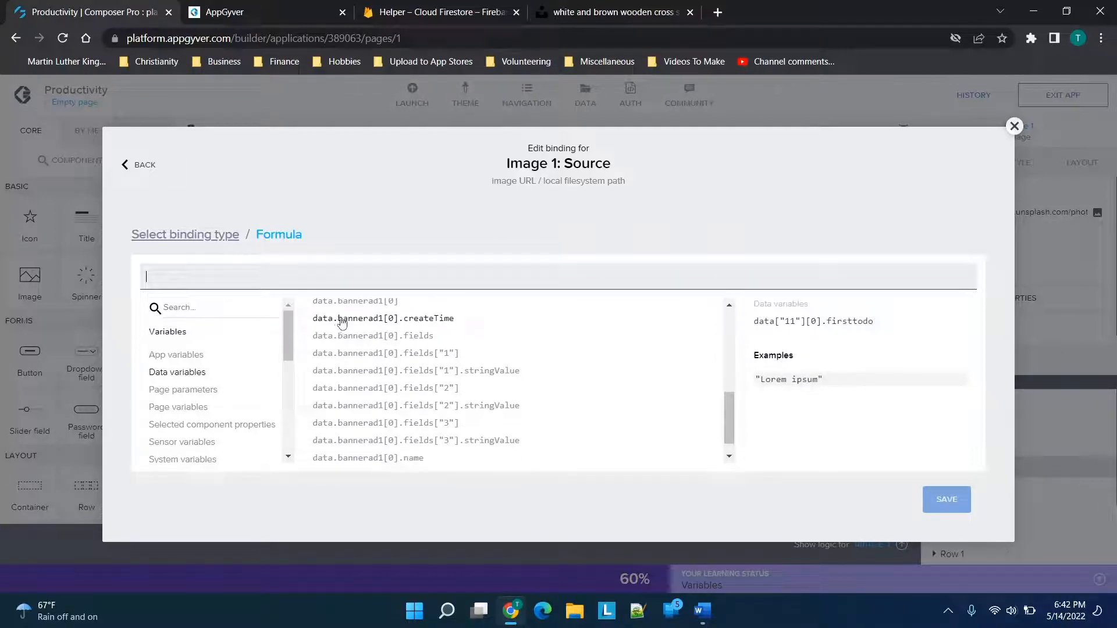
Bind the banner image's Source to data.bannerad1[0].fields["1"].stringValue and save the formula.
{"action": "left_click", "coordinate": [348, 320]}
{"action": "left_click", "coordinate": [406, 360]}
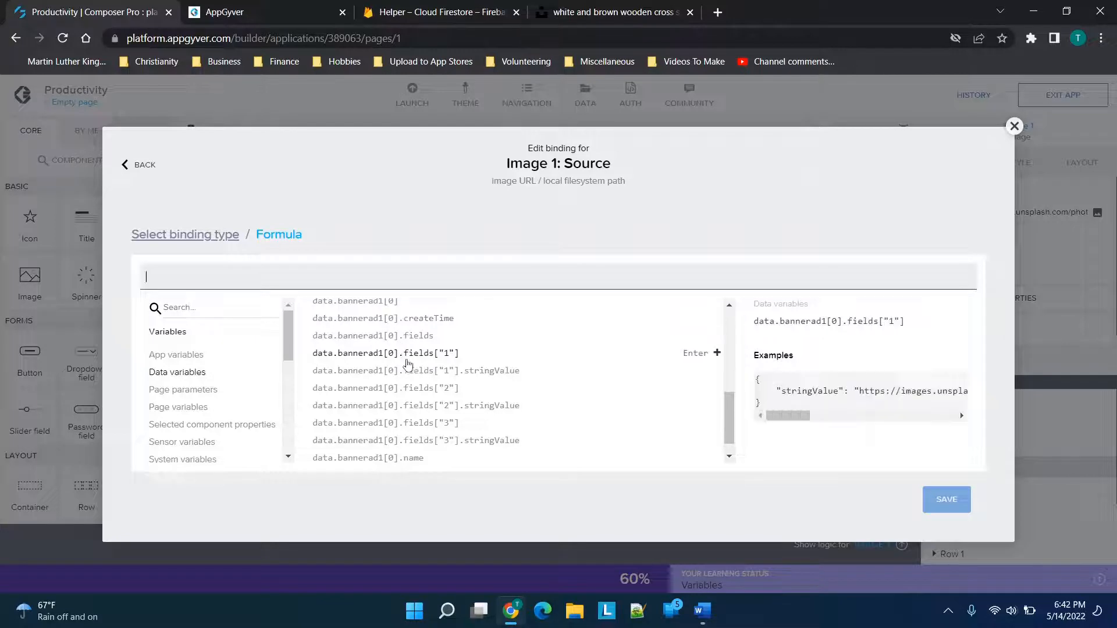
{"action": "left_click", "coordinate": [469, 372]}
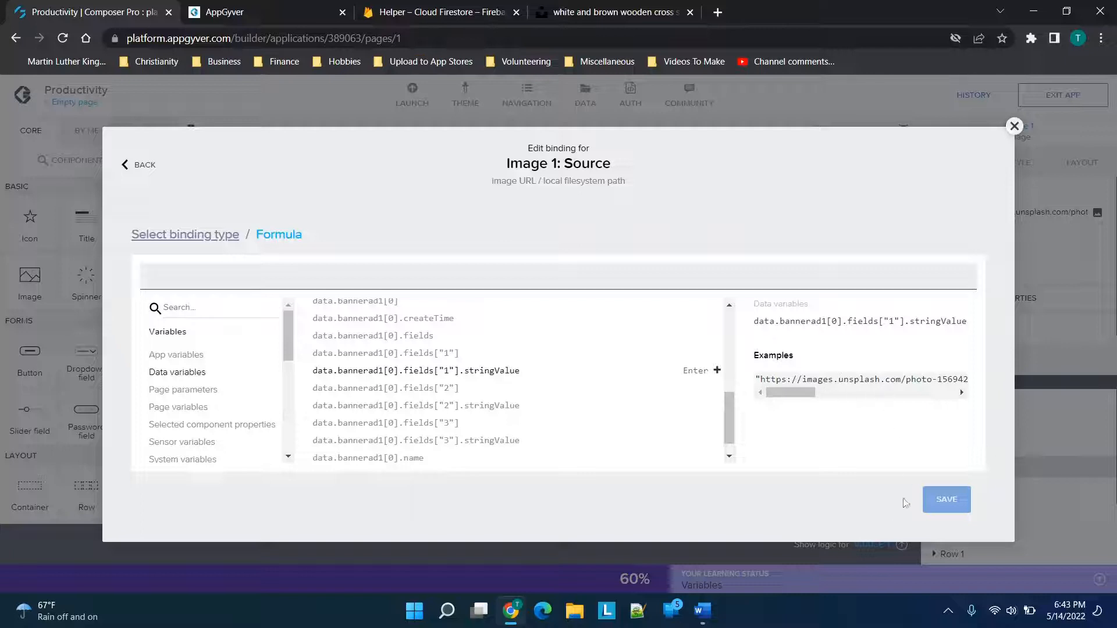
{"action": "double_click", "coordinate": [405, 370]}
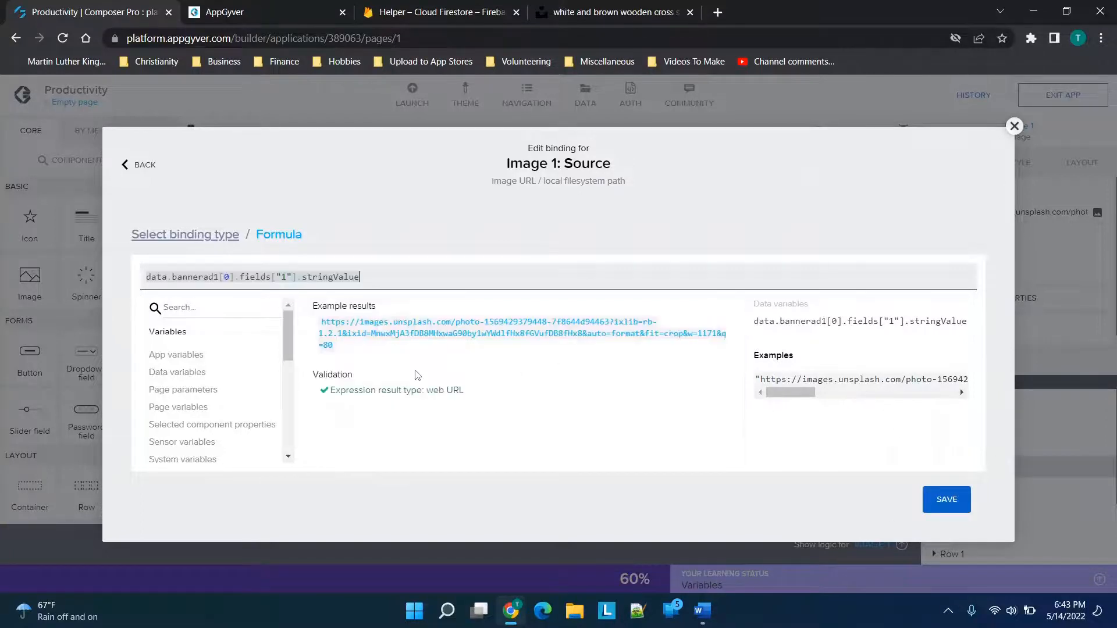
{"action": "left_click", "coordinate": [942, 500]}
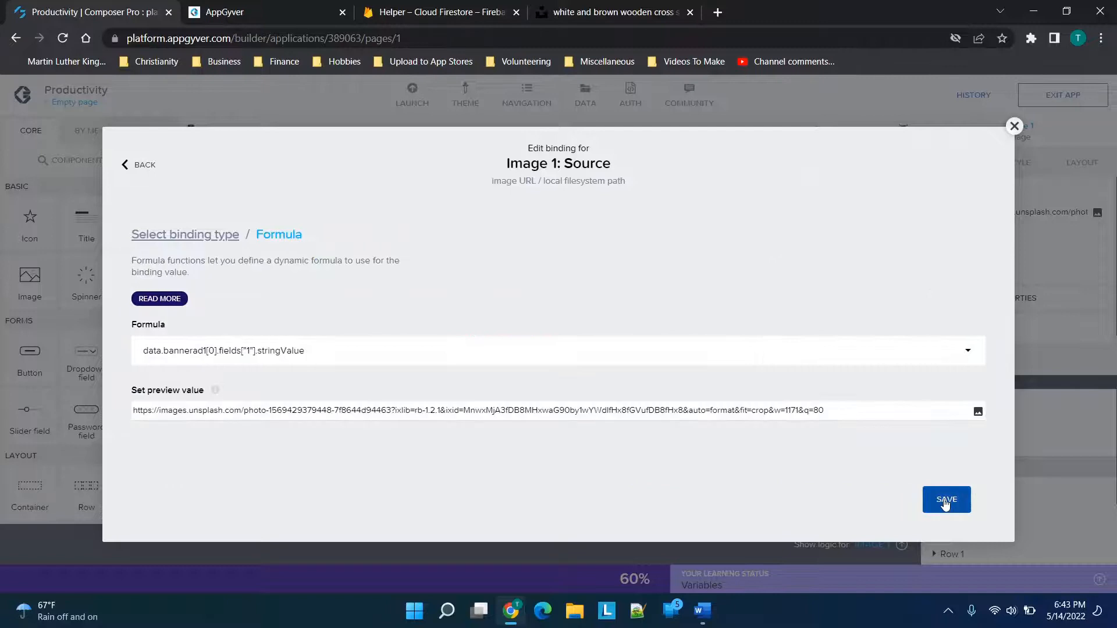
{"action": "right_click", "coordinate": [959, 506]}
{"action": "left_click", "coordinate": [960, 509]}
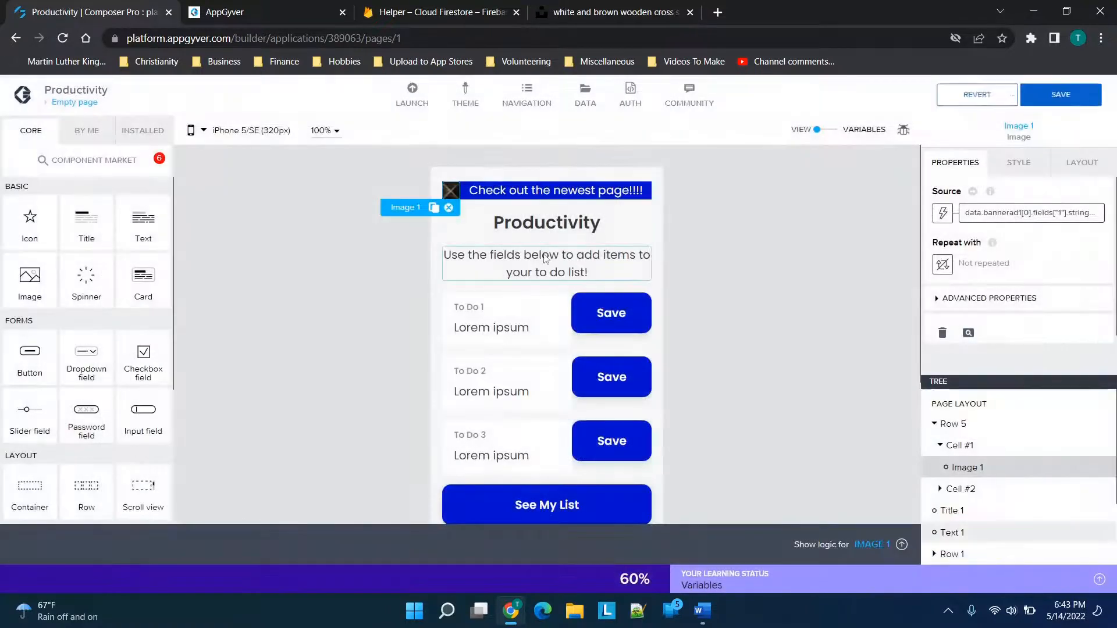
Review the app's list of data resources in the data configurator and close it.
{"action": "left_click", "coordinate": [542, 196]}
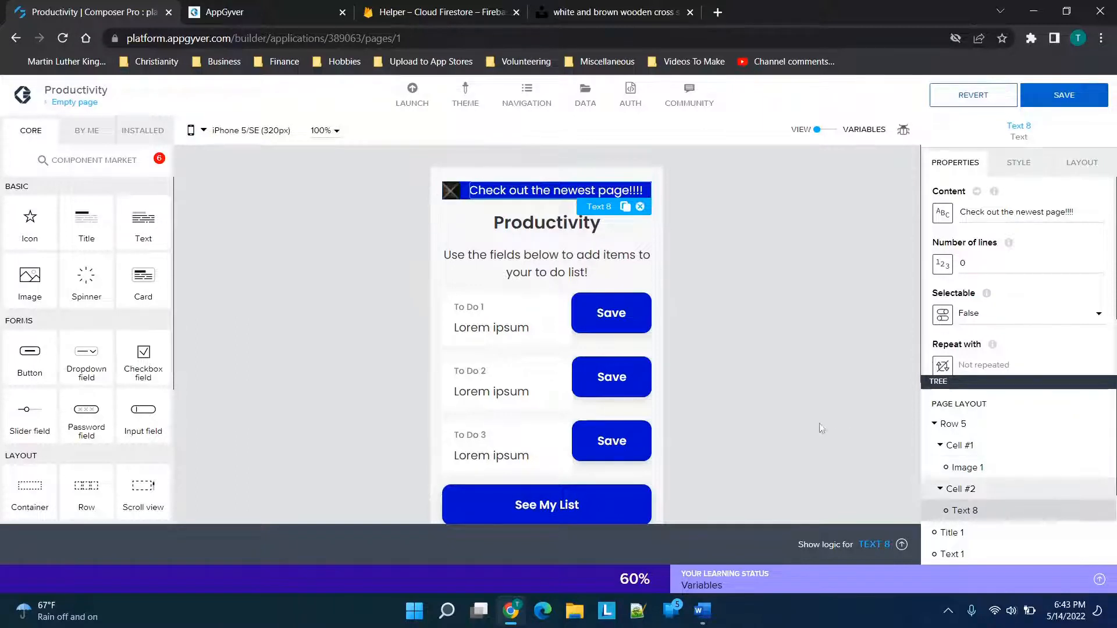
{"action": "left_click", "coordinate": [962, 411]}
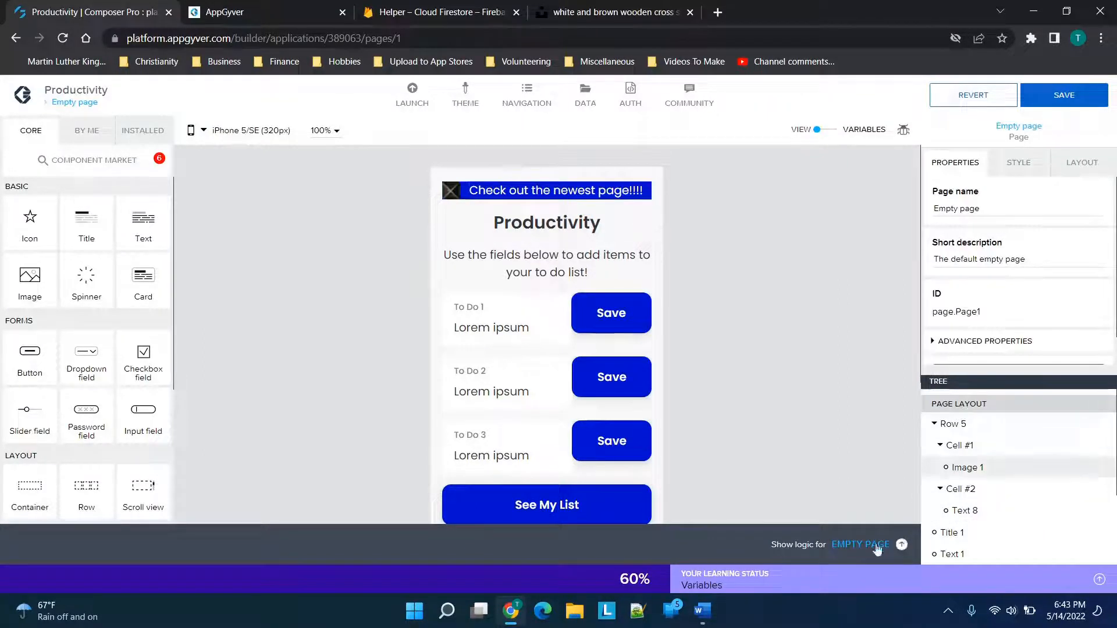
{"action": "left_click", "coordinate": [587, 94]}
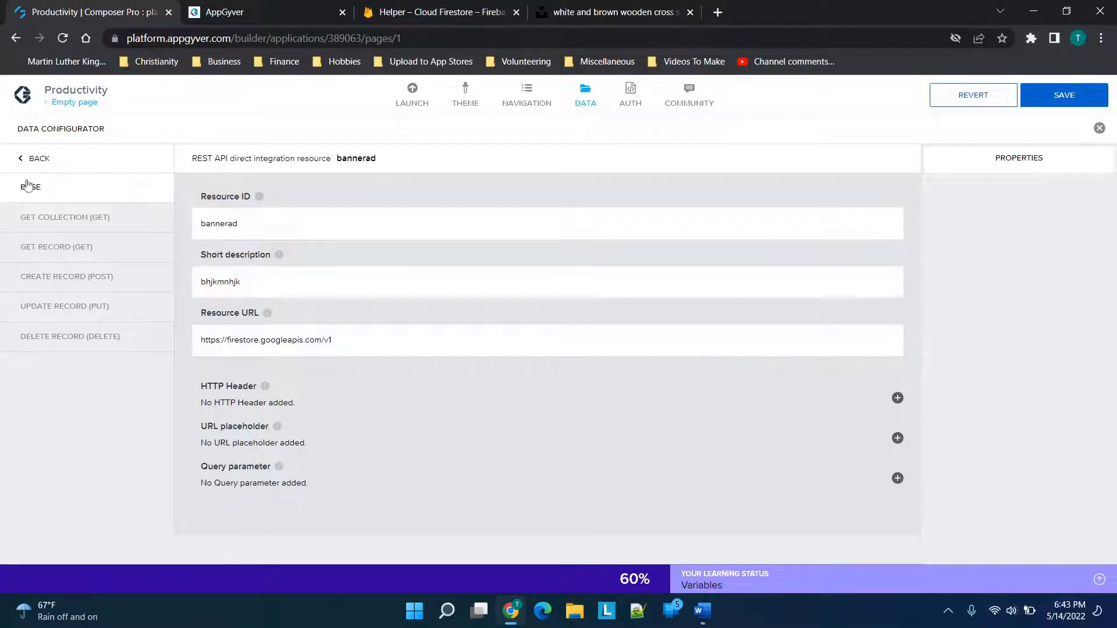
{"action": "left_click", "coordinate": [21, 165]}
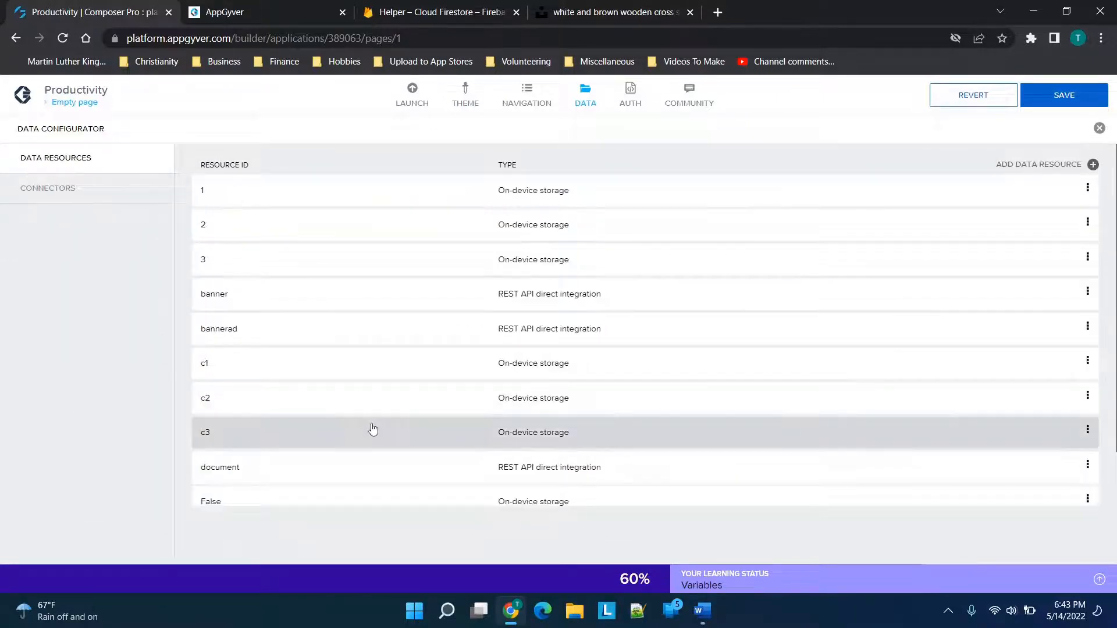
{"action": "scroll", "coordinate": [372, 429], "scroll_direction": "down", "scroll_amount": 2}
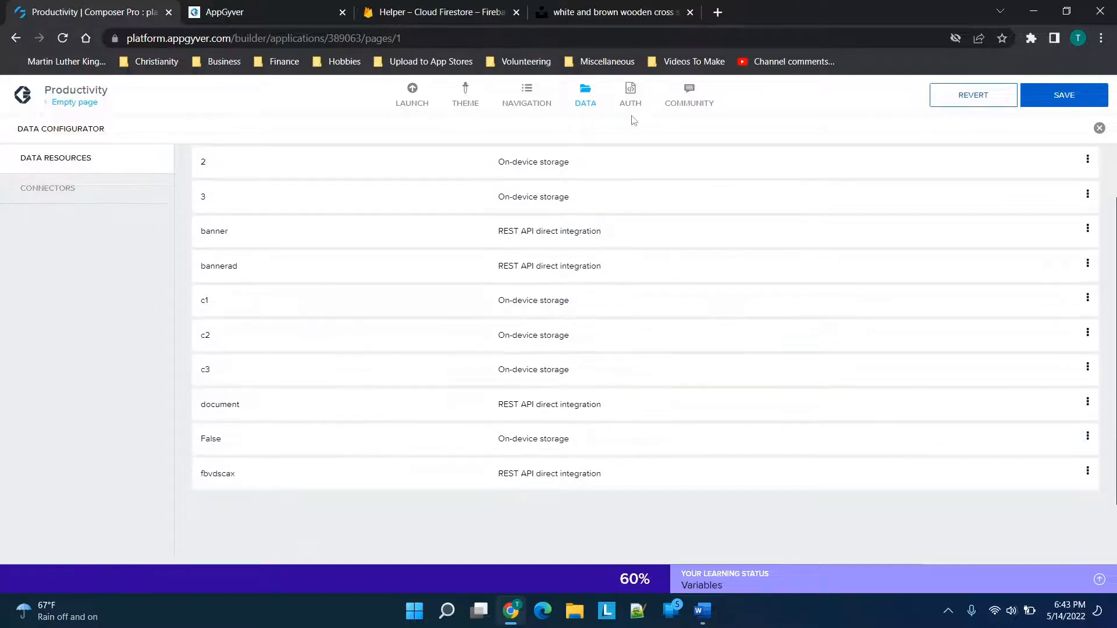
{"action": "left_click", "coordinate": [587, 93]}
Inspect the bannerad1 data variable's logic flow and its Delay wait time, and return to the page canvas.
{"action": "left_click", "coordinate": [832, 132]}
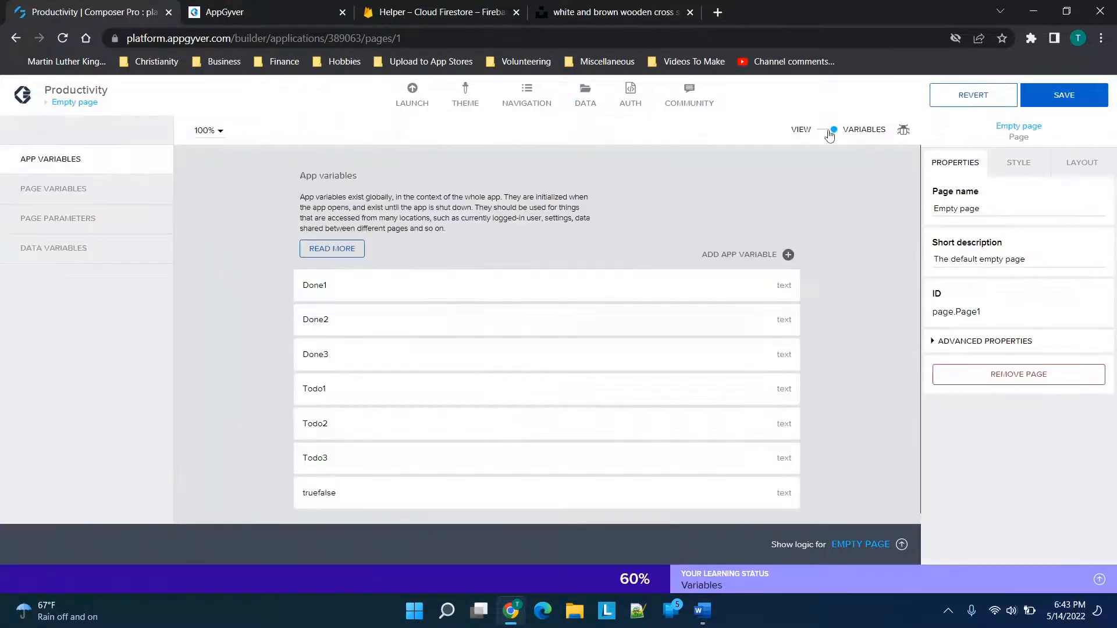
{"action": "left_click", "coordinate": [104, 259]}
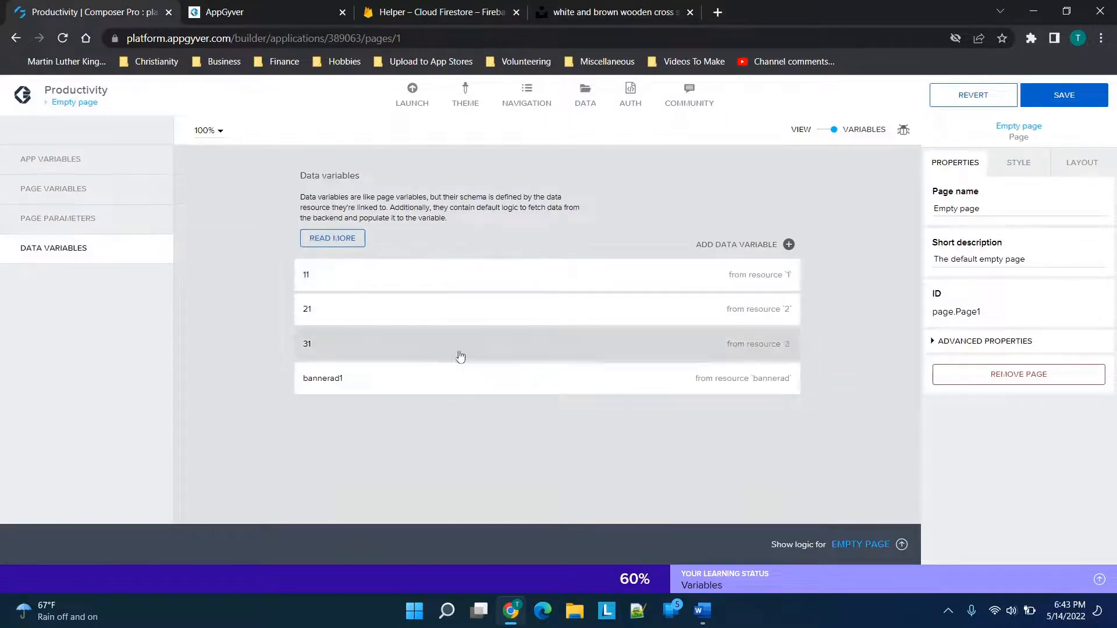
{"action": "left_click", "coordinate": [451, 379]}
{"action": "left_click", "coordinate": [851, 550]}
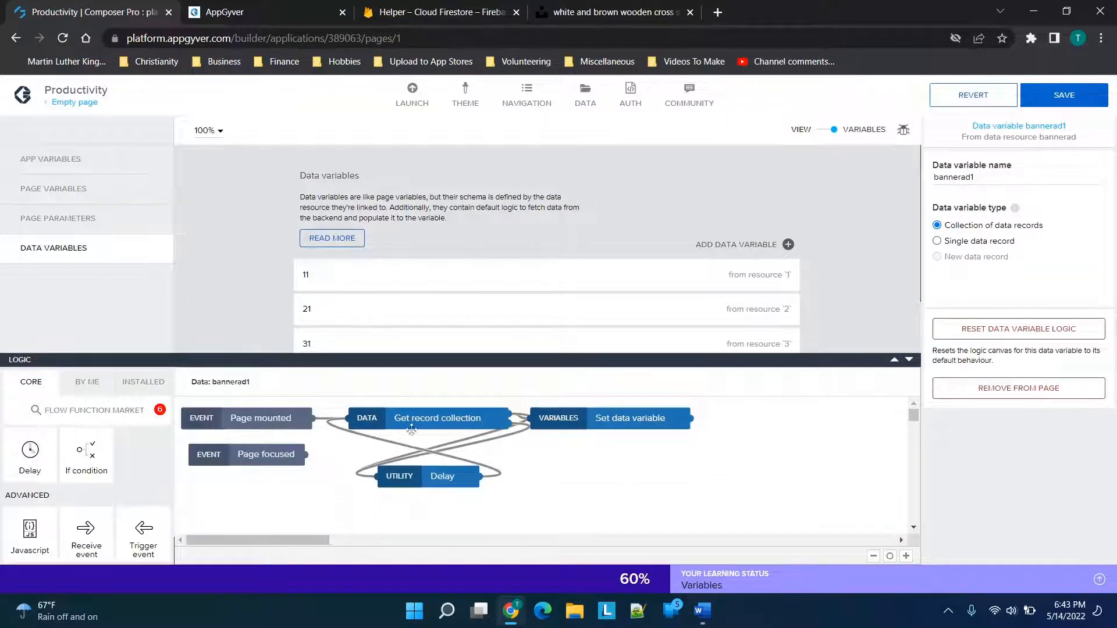
{"action": "left_click", "coordinate": [424, 476]}
{"action": "left_click_drag", "start_coordinate": [964, 279], "coordinate": [1006, 285]}
{"action": "left_click", "coordinate": [1006, 285]}
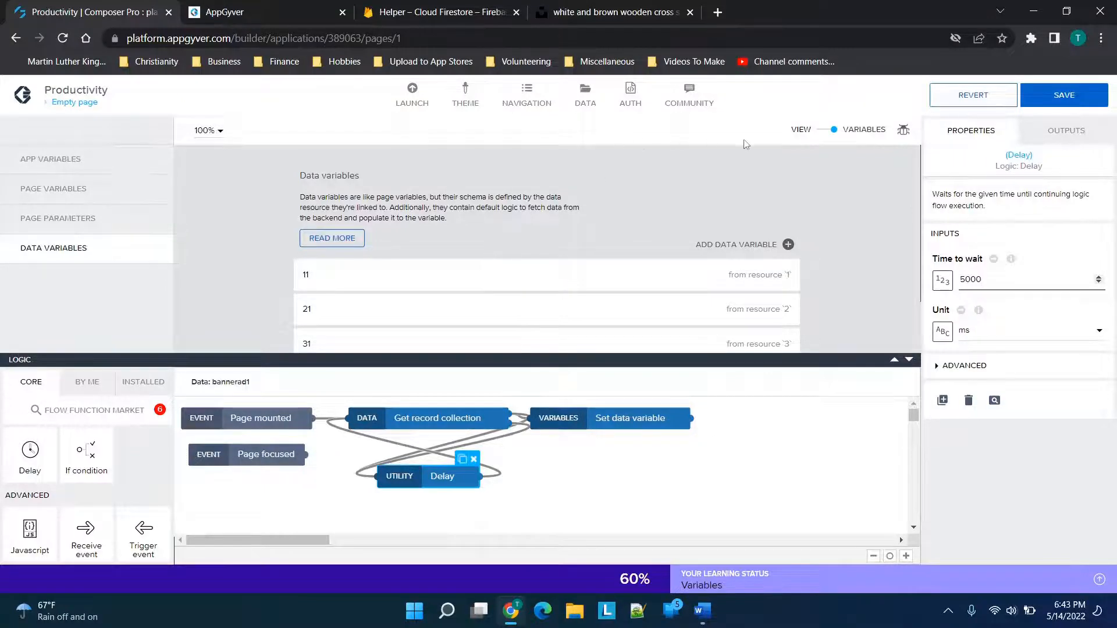
{"action": "left_click", "coordinate": [829, 129]}
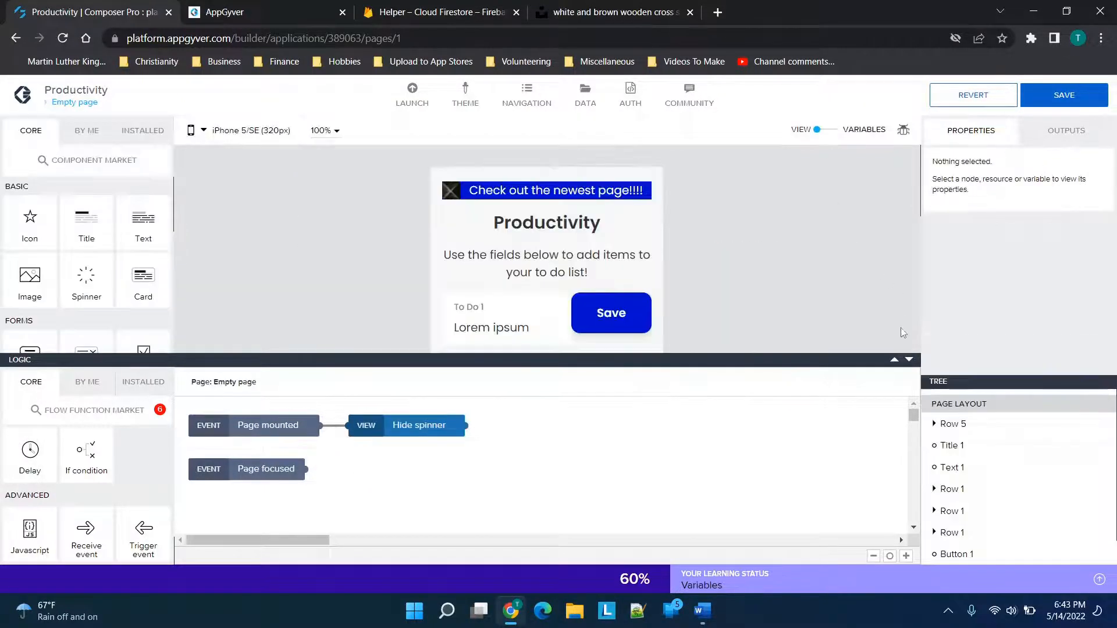
{"action": "left_click", "coordinate": [909, 359]}
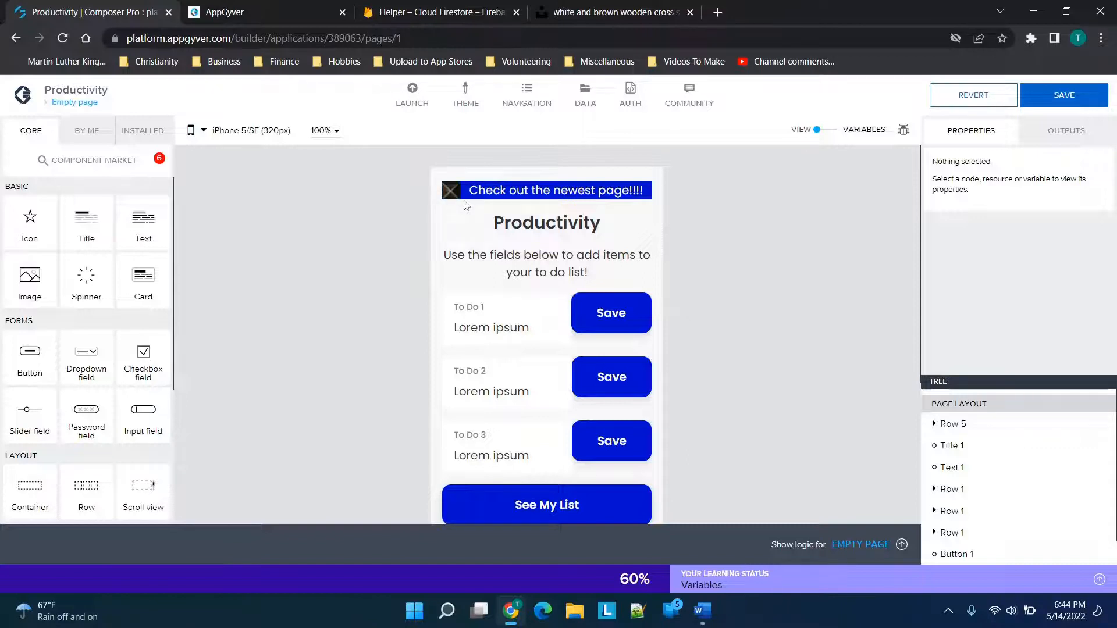
Replace the banner text's Content with the formula data.bannerad1[0].fields["2"].stringValue and save the binding.
{"action": "left_click", "coordinate": [531, 198]}
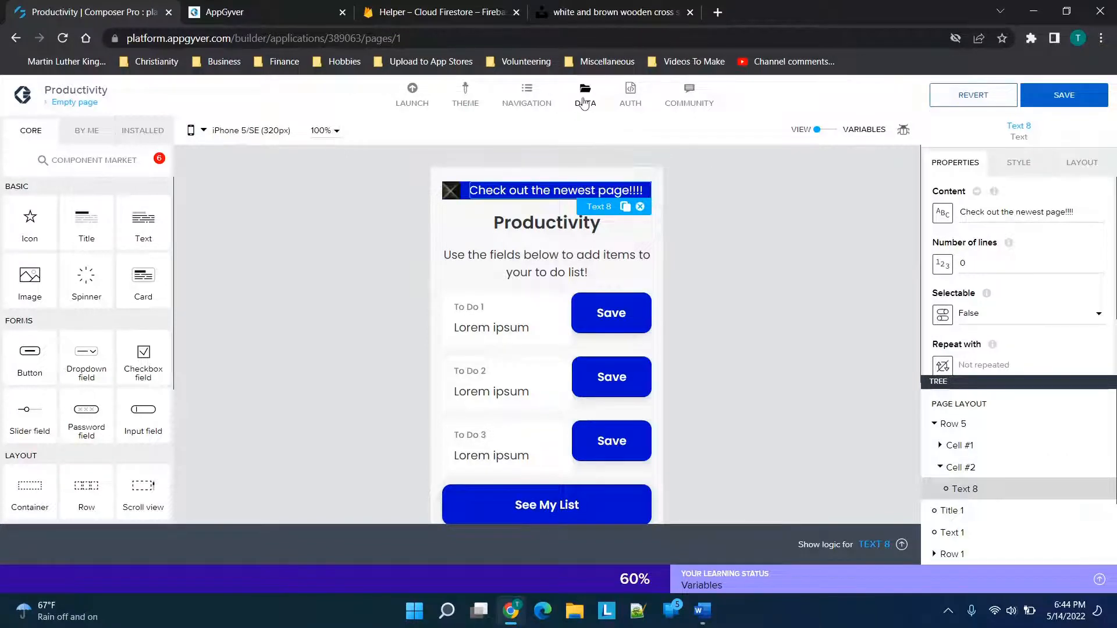
{"action": "left_click", "coordinate": [941, 215]}
{"action": "left_click", "coordinate": [700, 332]}
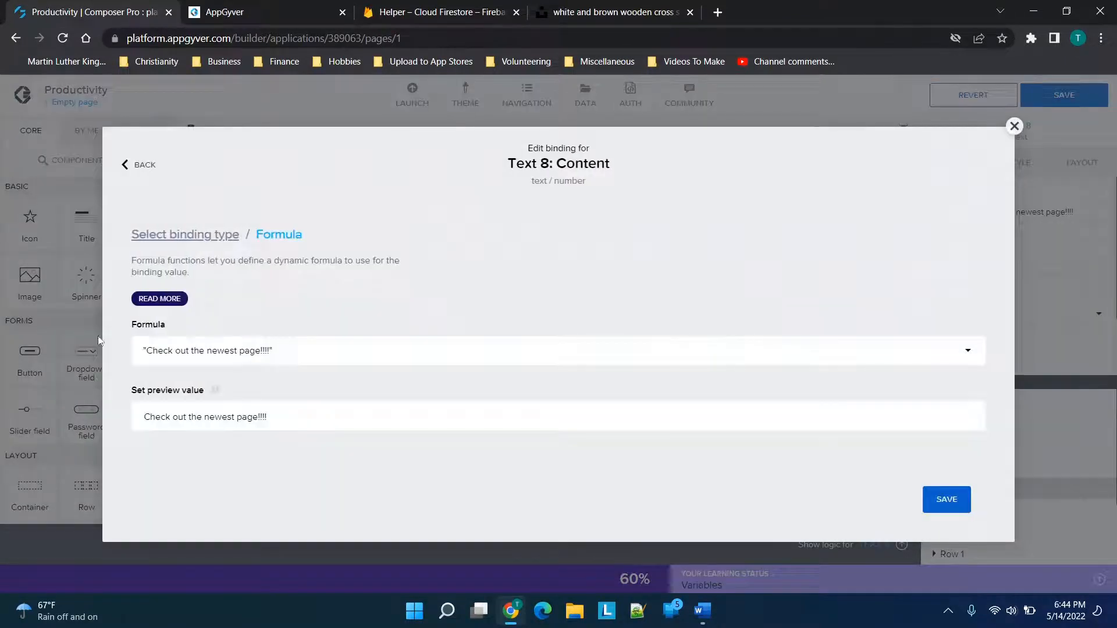
{"action": "left_click", "coordinate": [152, 349]}
{"action": "key", "text": "ctrl+a"}
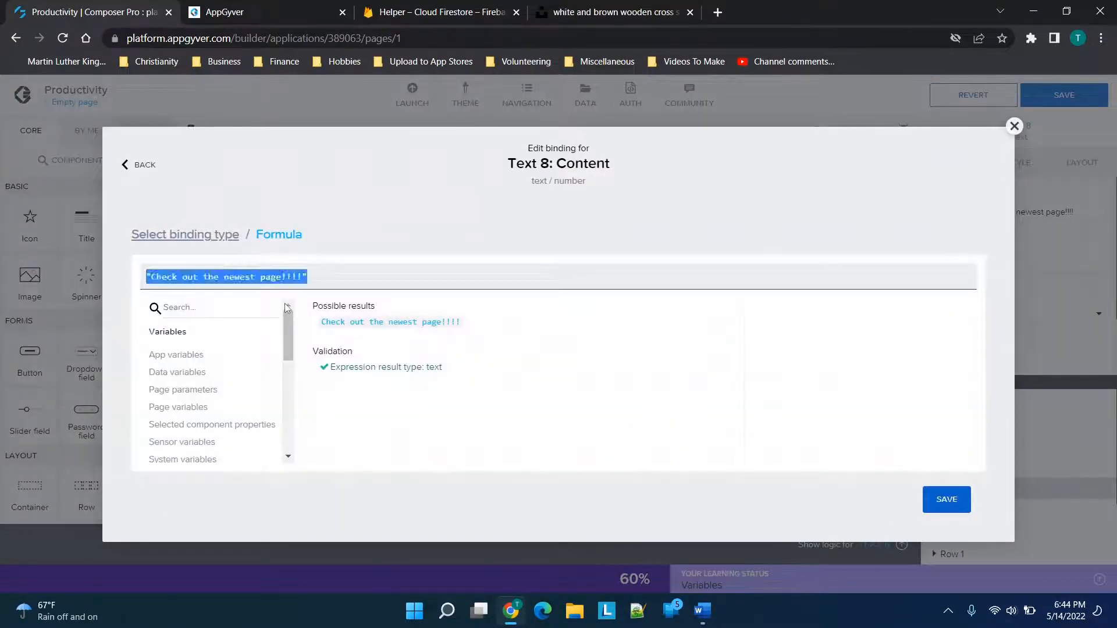
{"action": "key", "text": "BackSpace"}
{"action": "left_click", "coordinate": [155, 374]}
{"action": "scroll", "coordinate": [401, 389], "scroll_direction": "down", "scroll_amount": 3}
{"action": "scroll", "coordinate": [405, 391], "scroll_direction": "down", "scroll_amount": 4}
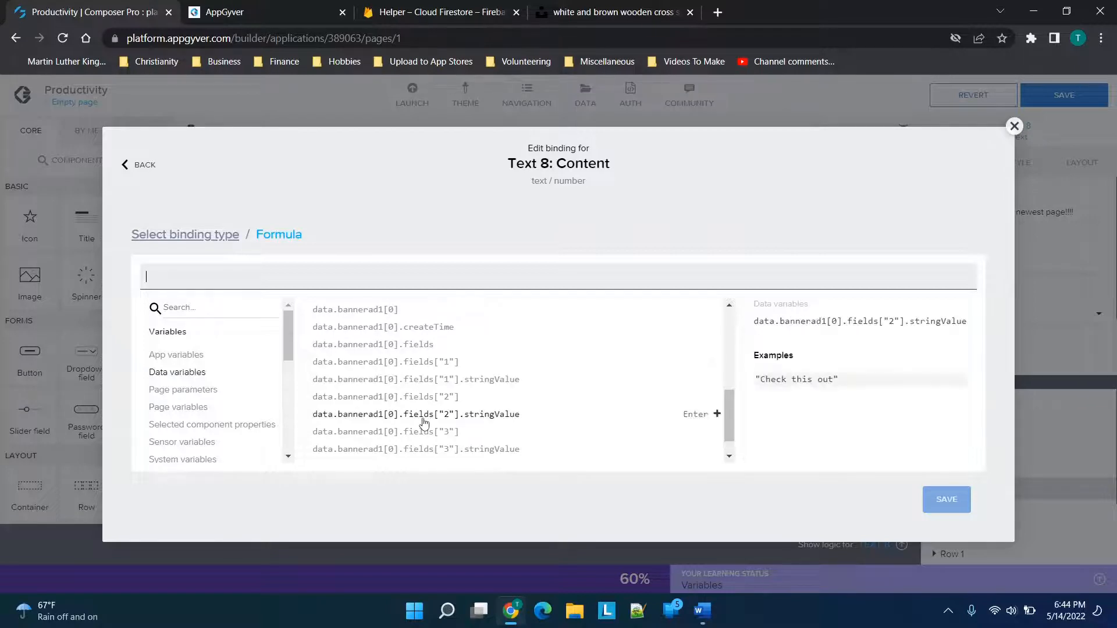
{"action": "left_click", "coordinate": [423, 416]}
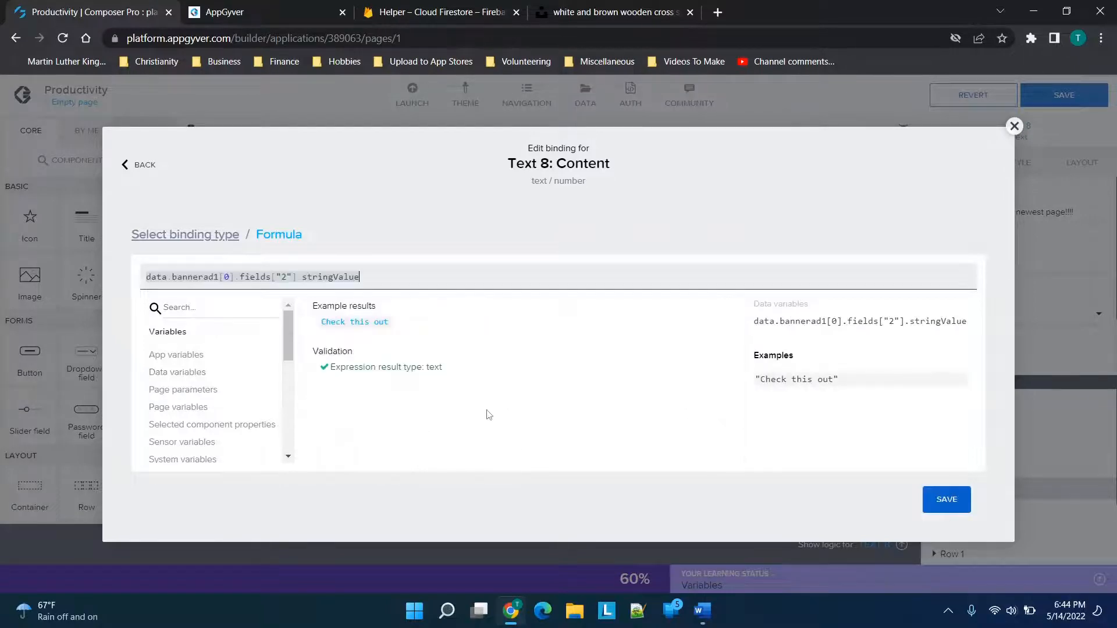
{"action": "left_click", "coordinate": [946, 499]}
{"action": "left_click", "coordinate": [950, 507]}
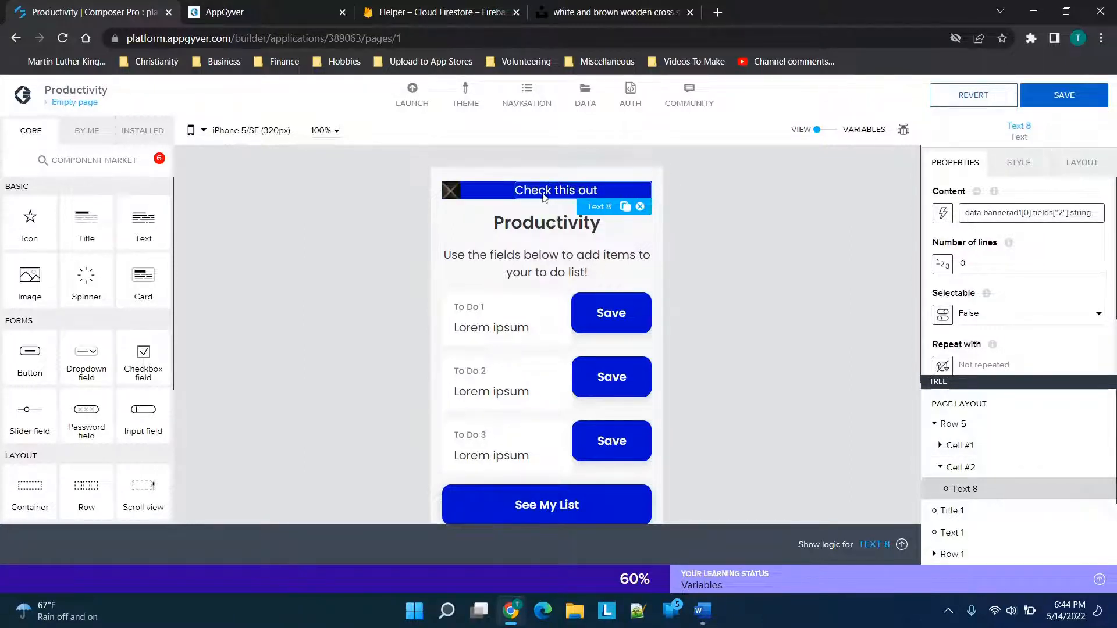
Open the banner text's logic and delete the Open page node that leads to the To Do List.
{"action": "left_click", "coordinate": [874, 545]}
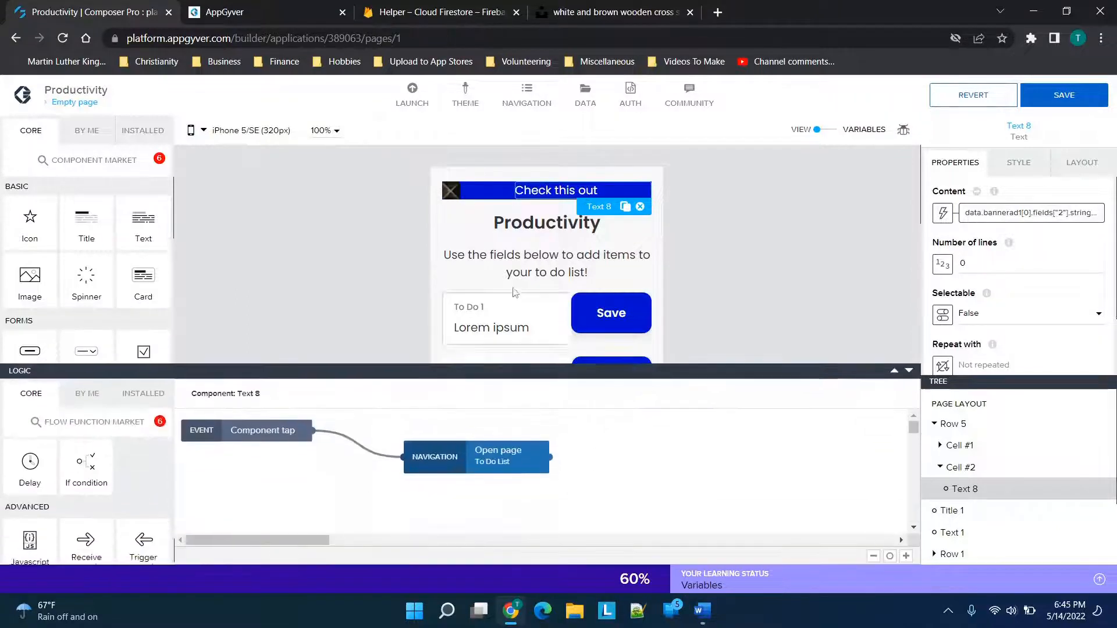
{"action": "left_click", "coordinate": [468, 438]}
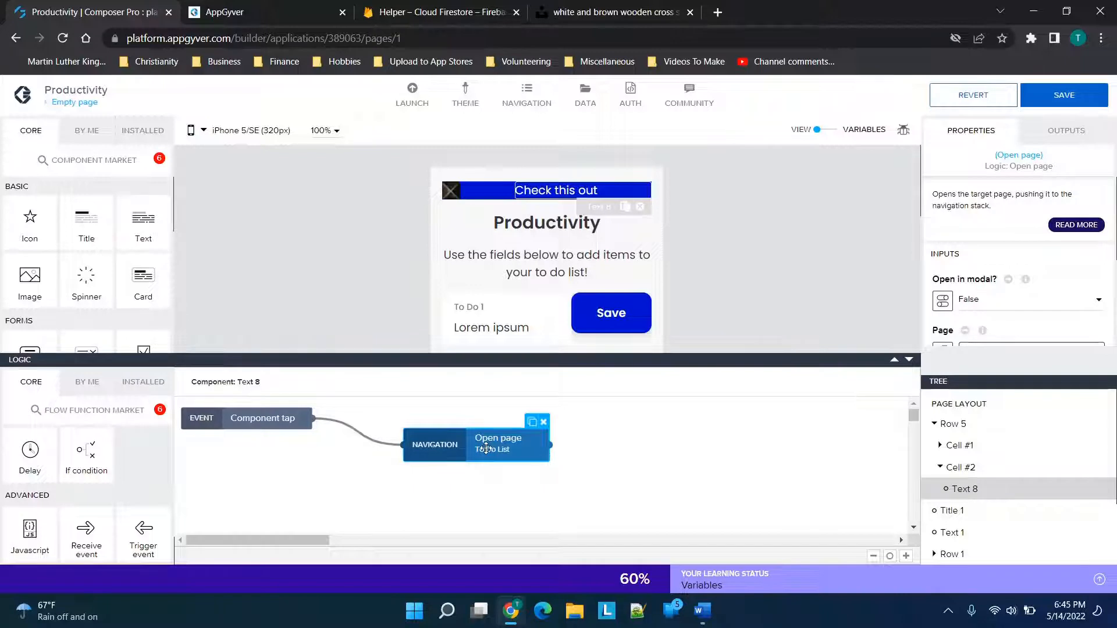
{"action": "left_click", "coordinate": [543, 422]}
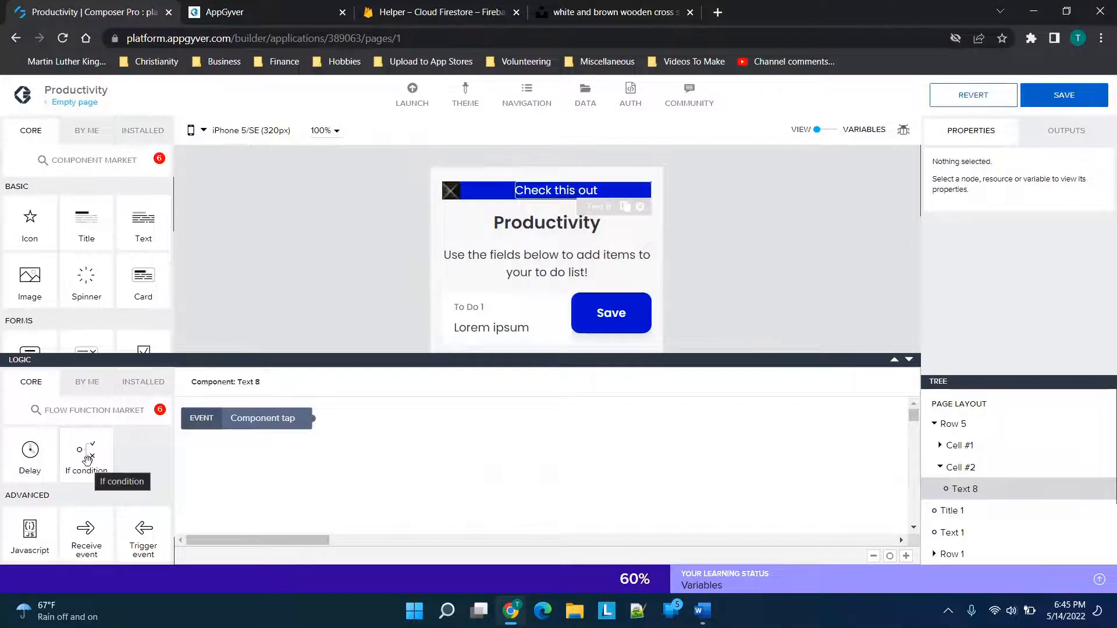
Search the flow function market for "web" and install the Open web browser function.
{"action": "scroll", "coordinate": [87, 460], "scroll_direction": "down", "scroll_amount": 5}
{"action": "scroll", "coordinate": [90, 466], "scroll_direction": "up", "scroll_amount": 2}
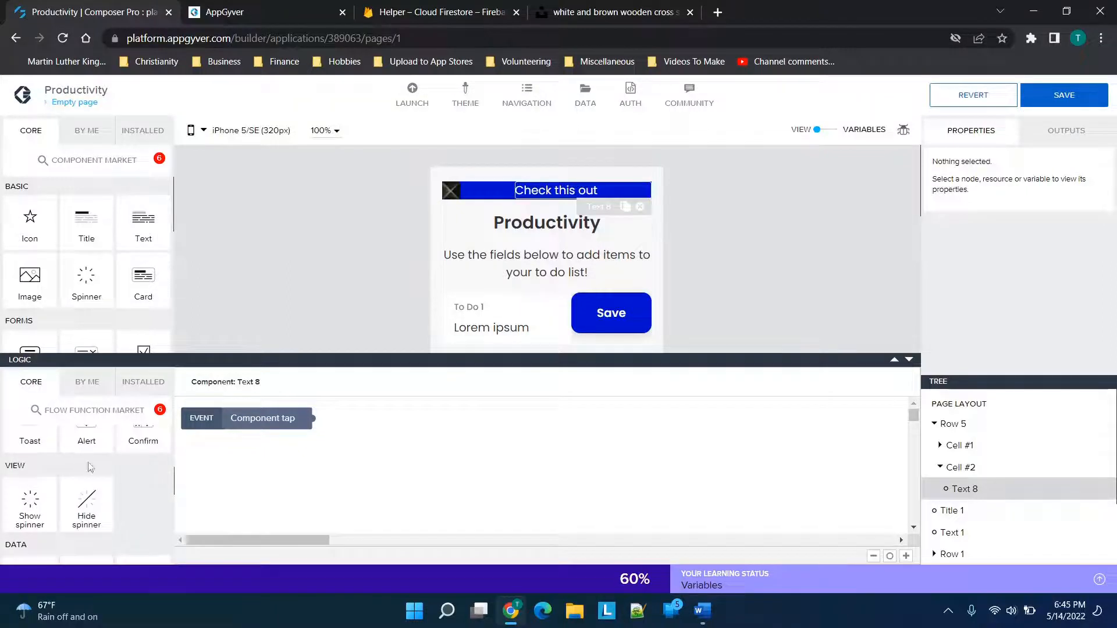
{"action": "left_click", "coordinate": [247, 415]}
{"action": "scroll", "coordinate": [64, 487], "scroll_direction": "up", "scroll_amount": 2}
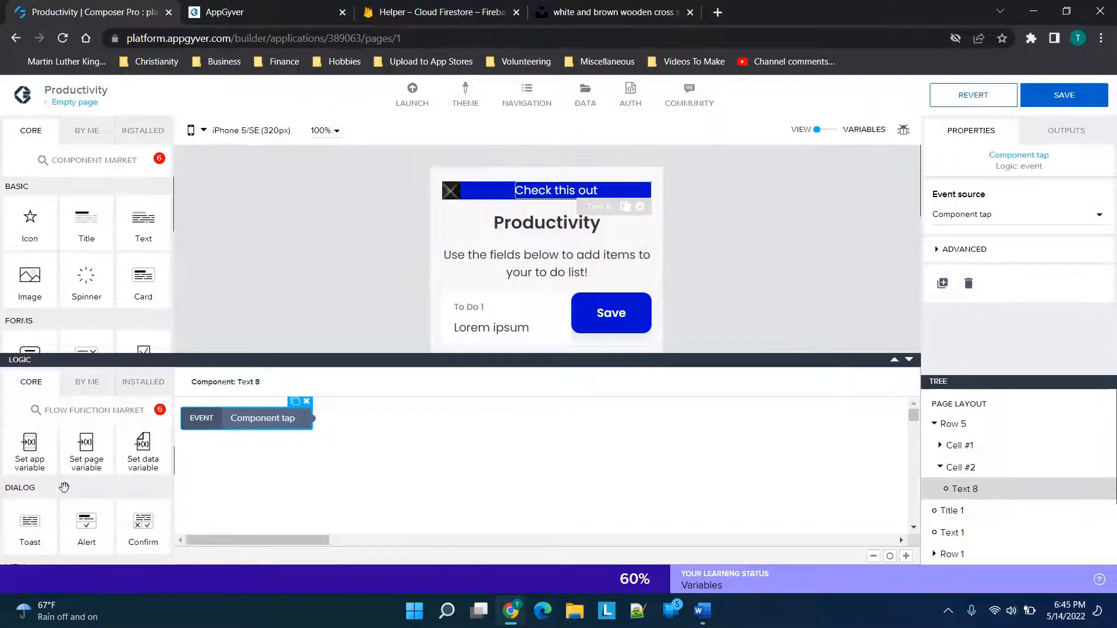
{"action": "scroll", "coordinate": [64, 488], "scroll_direction": "up", "scroll_amount": 1}
{"action": "scroll", "coordinate": [64, 487], "scroll_direction": "up", "scroll_amount": 2}
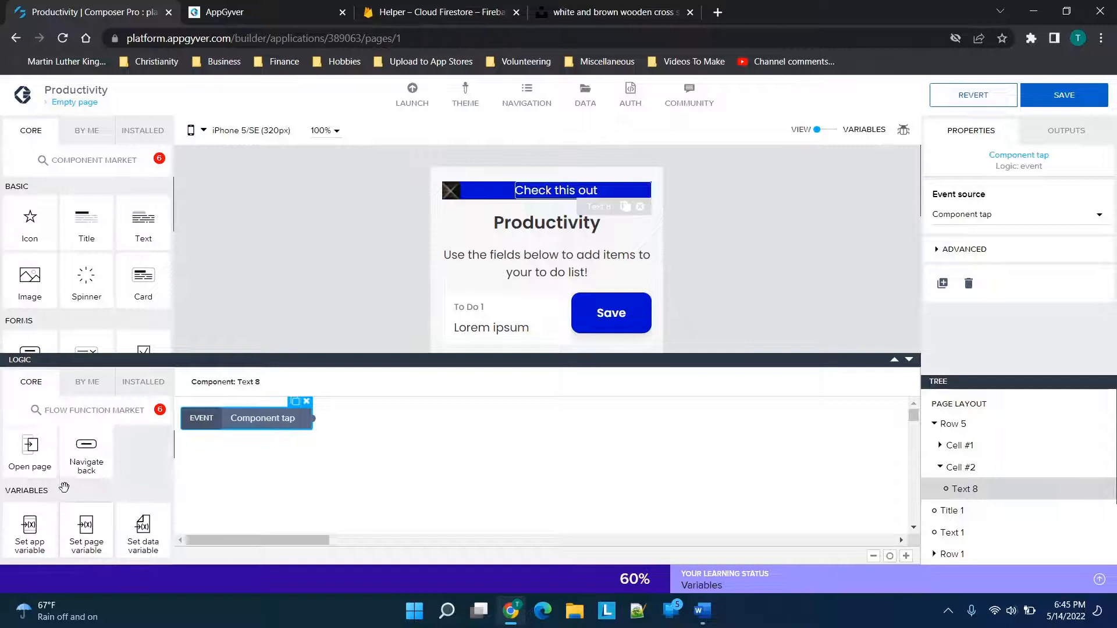
{"action": "left_click", "coordinate": [139, 385]}
{"action": "left_click", "coordinate": [111, 411]}
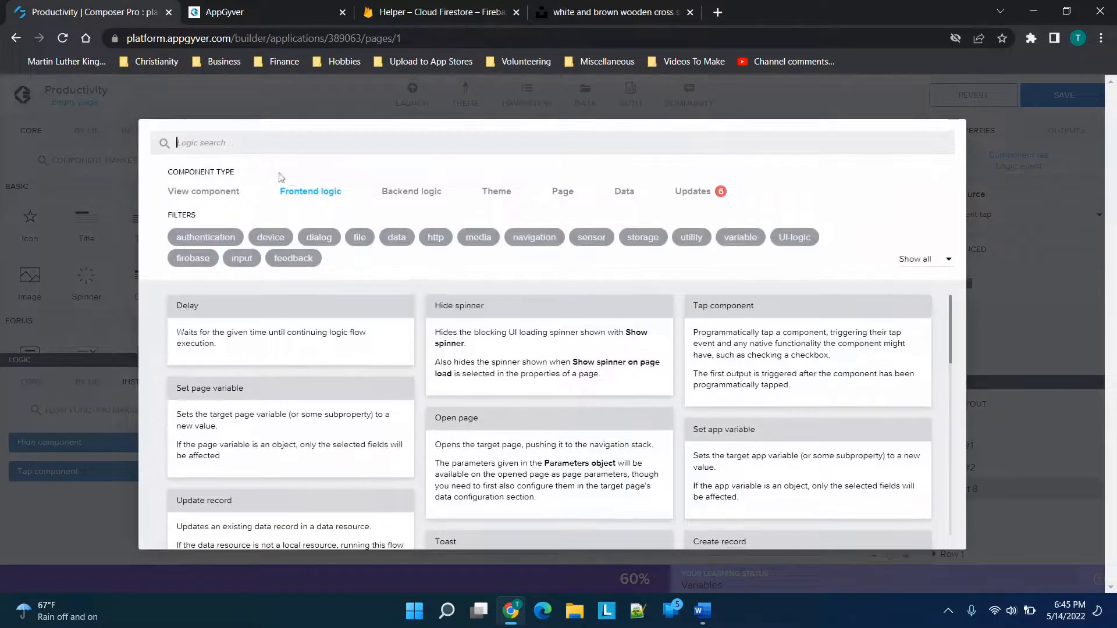
{"action": "type", "text": "web"}
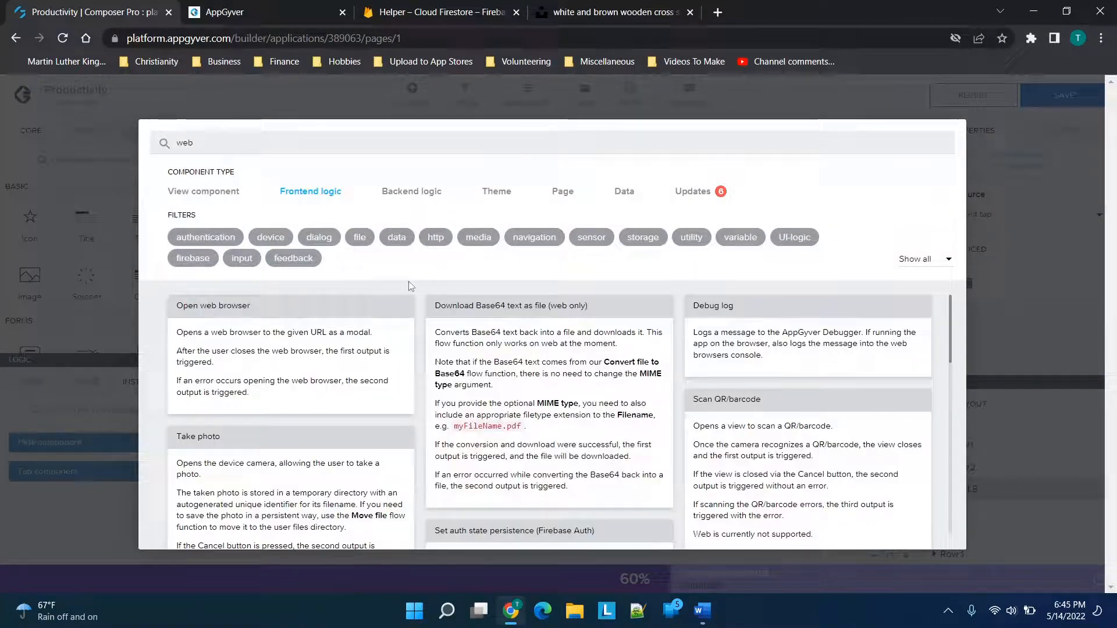
{"action": "left_click", "coordinate": [288, 364]}
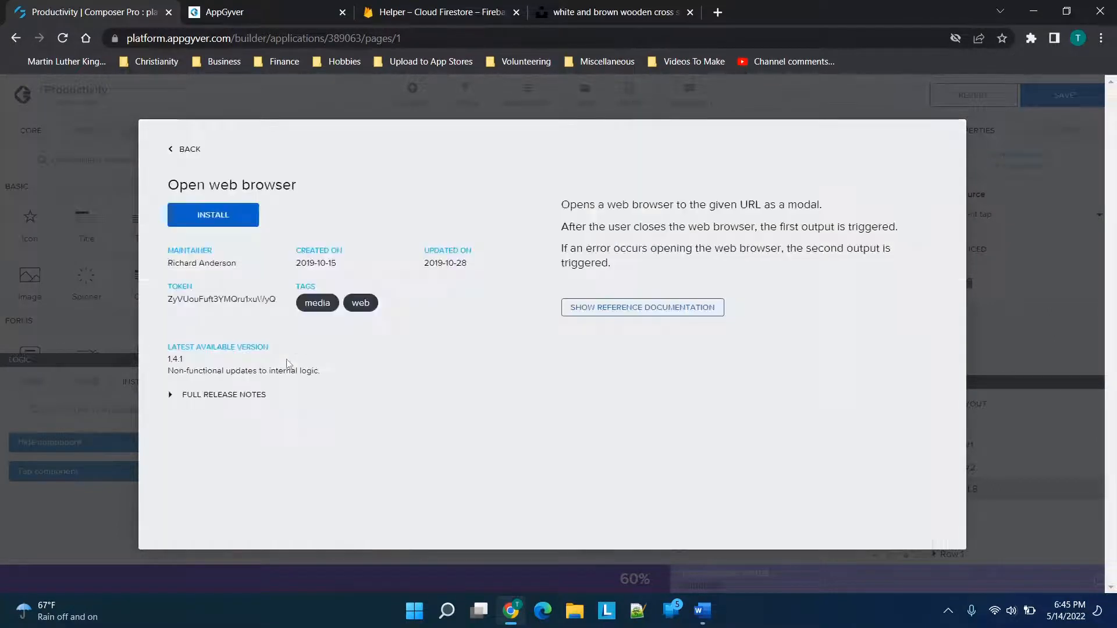
{"action": "left_click", "coordinate": [205, 218]}
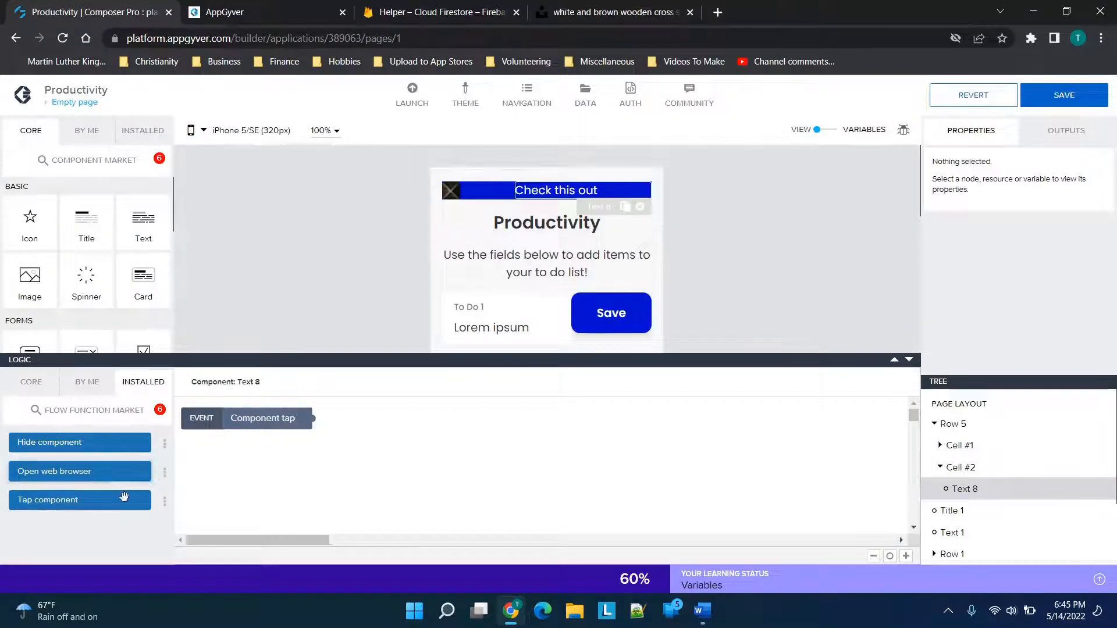
Add an Open web browser node to the banner text's logic and connect the Component tap event to it.
{"action": "left_click_drag", "start_coordinate": [96, 472], "coordinate": [486, 447]}
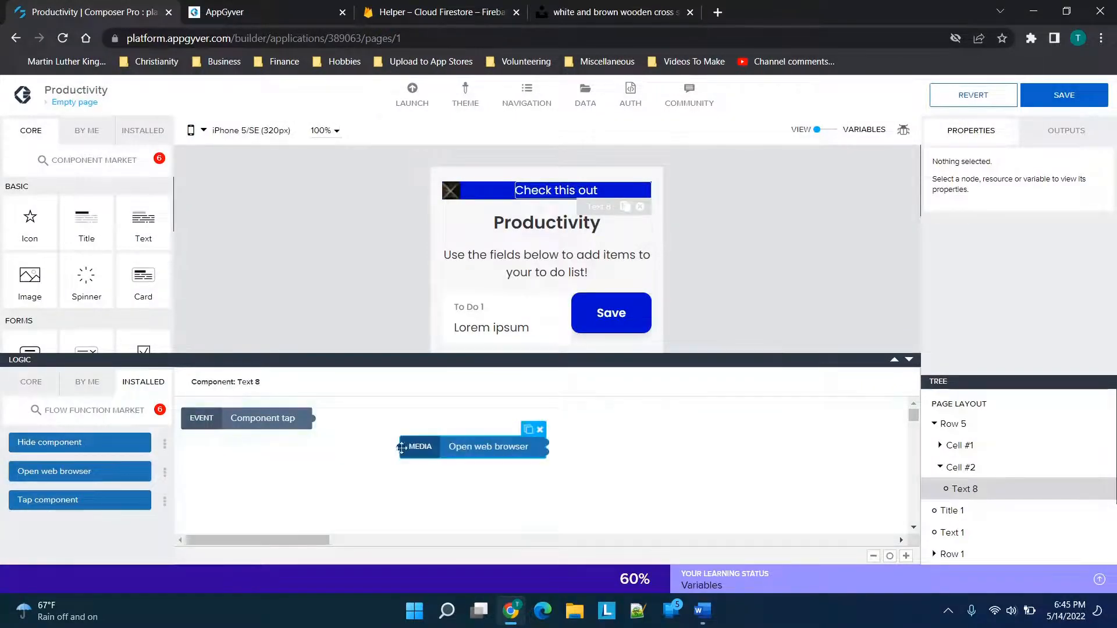
{"action": "left_click_drag", "start_coordinate": [308, 418], "coordinate": [400, 446]}
{"action": "left_click", "coordinate": [422, 449]}
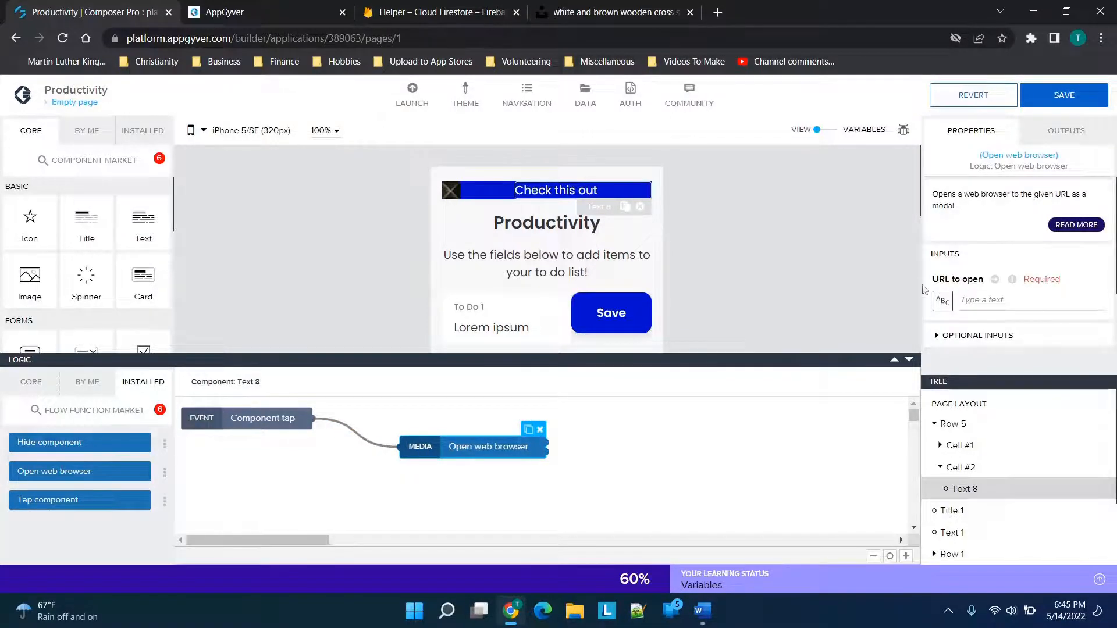
Bind the Open web browser node's URL to open to the formula data.bannerad1[0].fields["3"].stringValue and save it.
{"action": "left_click", "coordinate": [943, 300]}
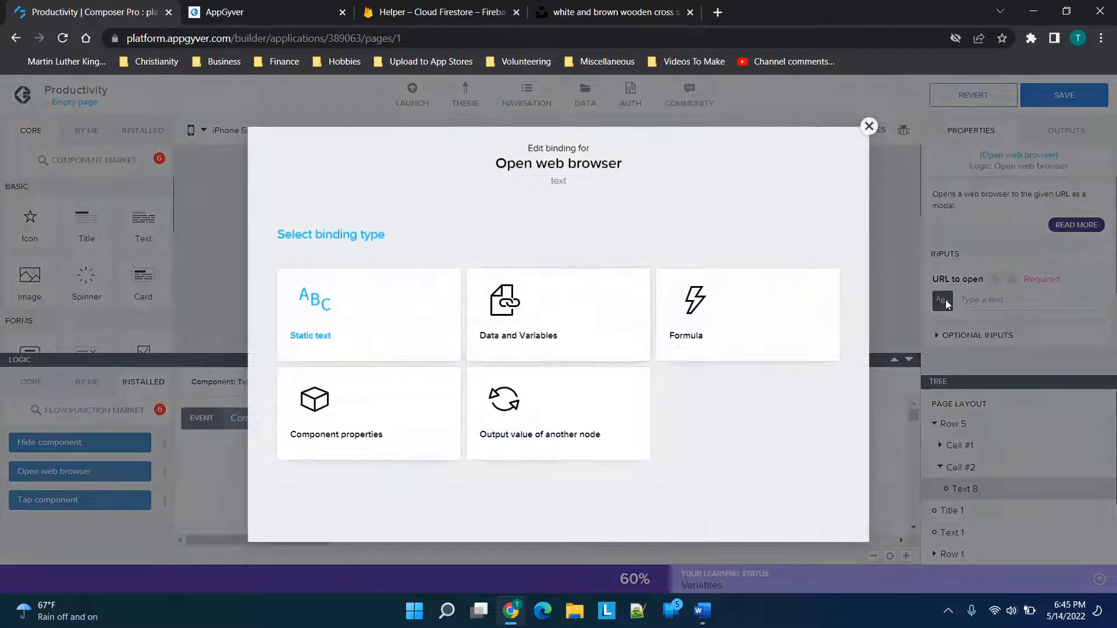
{"action": "left_click", "coordinate": [705, 328]}
{"action": "left_click", "coordinate": [156, 356]}
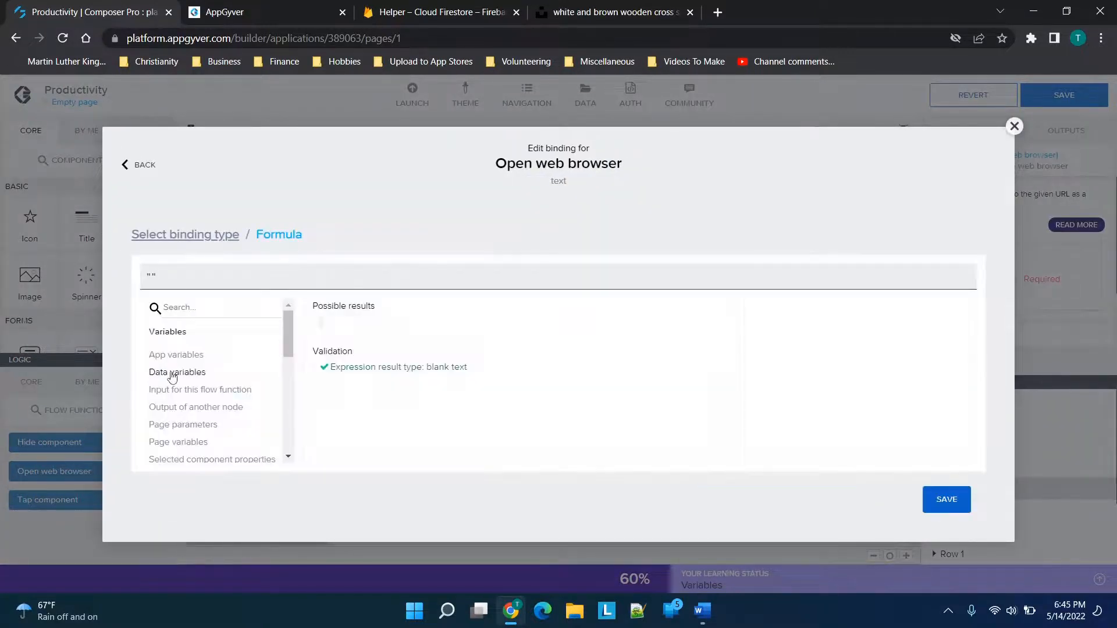
{"action": "left_click", "coordinate": [174, 372]}
{"action": "scroll", "coordinate": [462, 411], "scroll_direction": "down", "scroll_amount": 10}
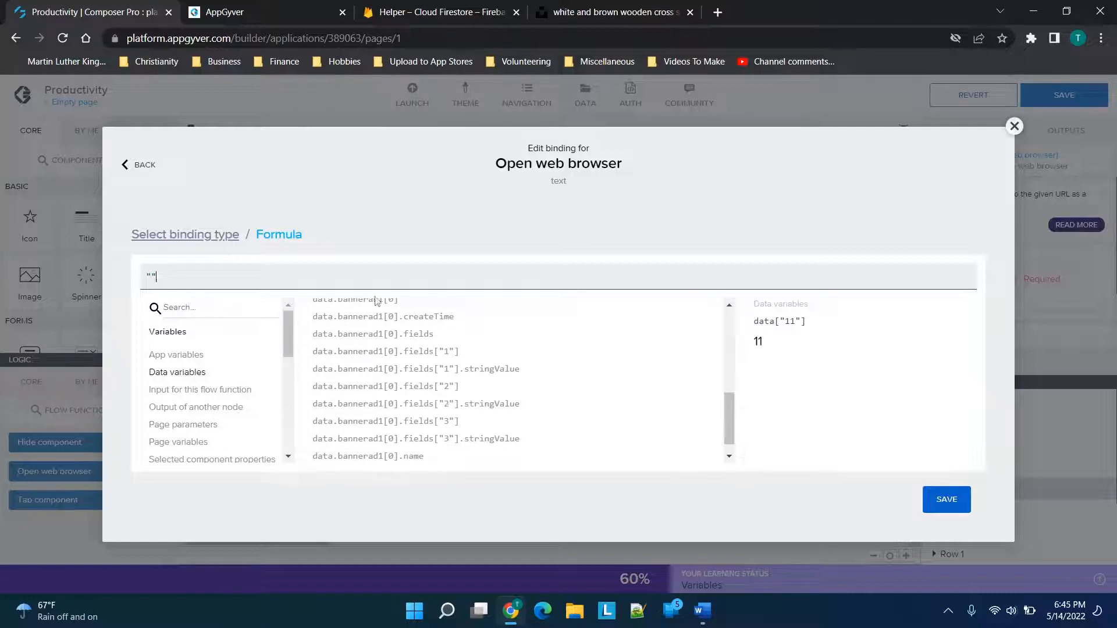
{"action": "left_click", "coordinate": [434, 439]}
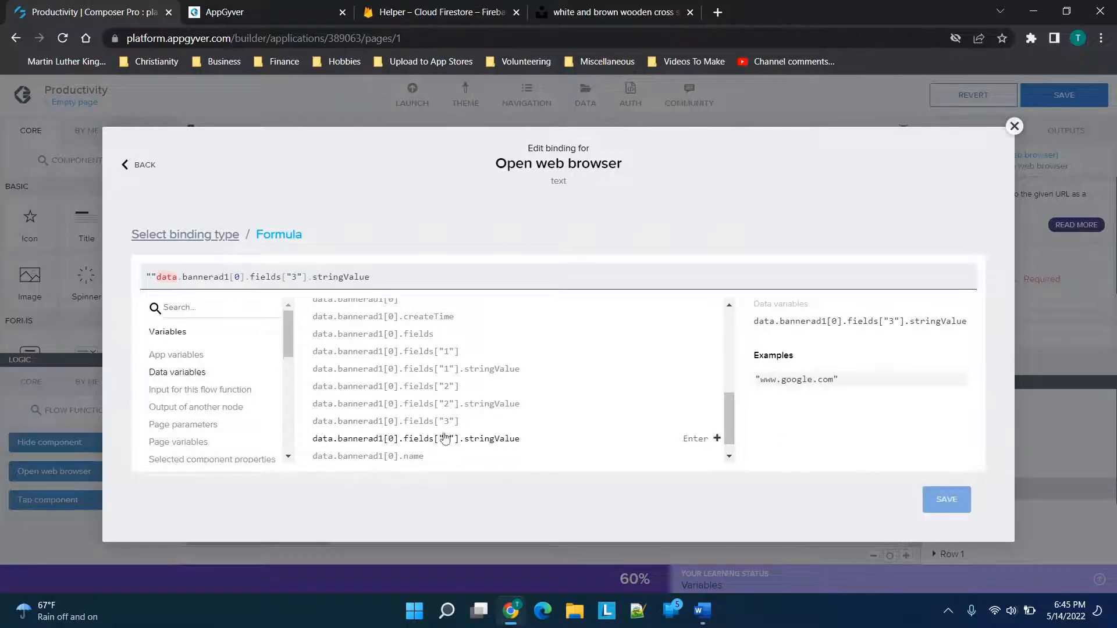
{"action": "left_click", "coordinate": [156, 277]}
{"action": "key", "text": "BackSpace"}
{"action": "key", "text": "BackSpace"}
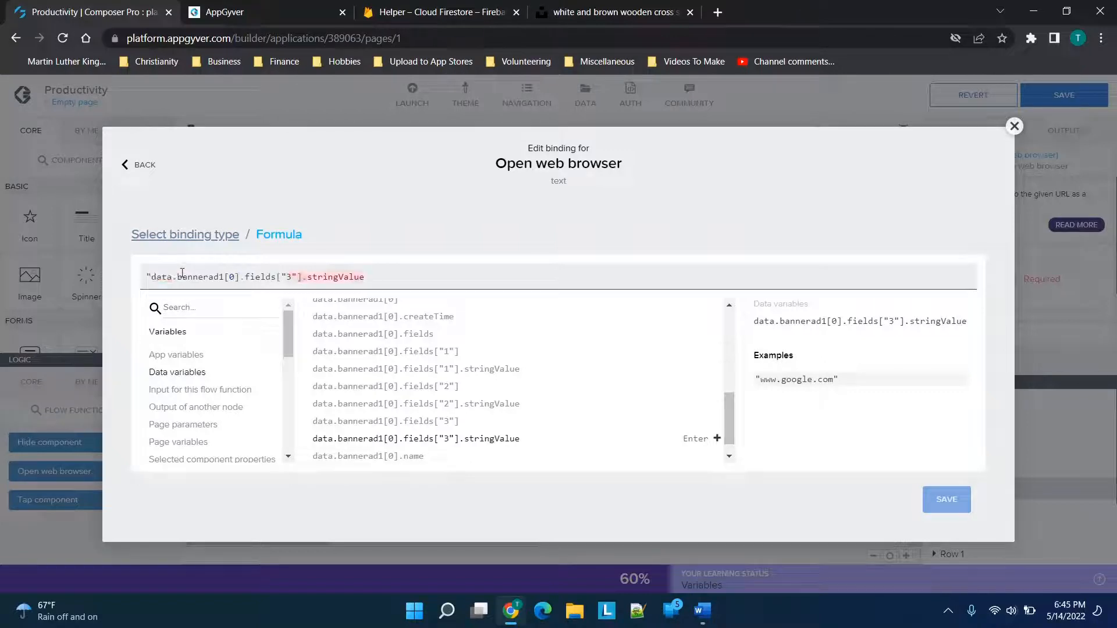
{"action": "left_click", "coordinate": [947, 500]}
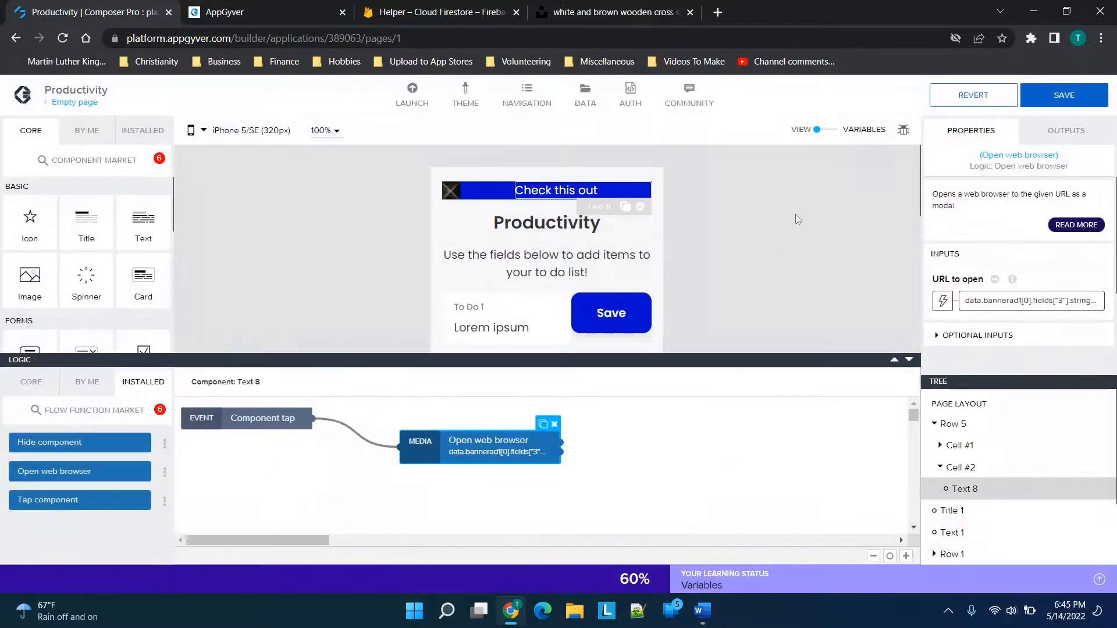
Save the Productivity app and open the web app preview portal.
{"action": "left_click", "coordinate": [1047, 96]}
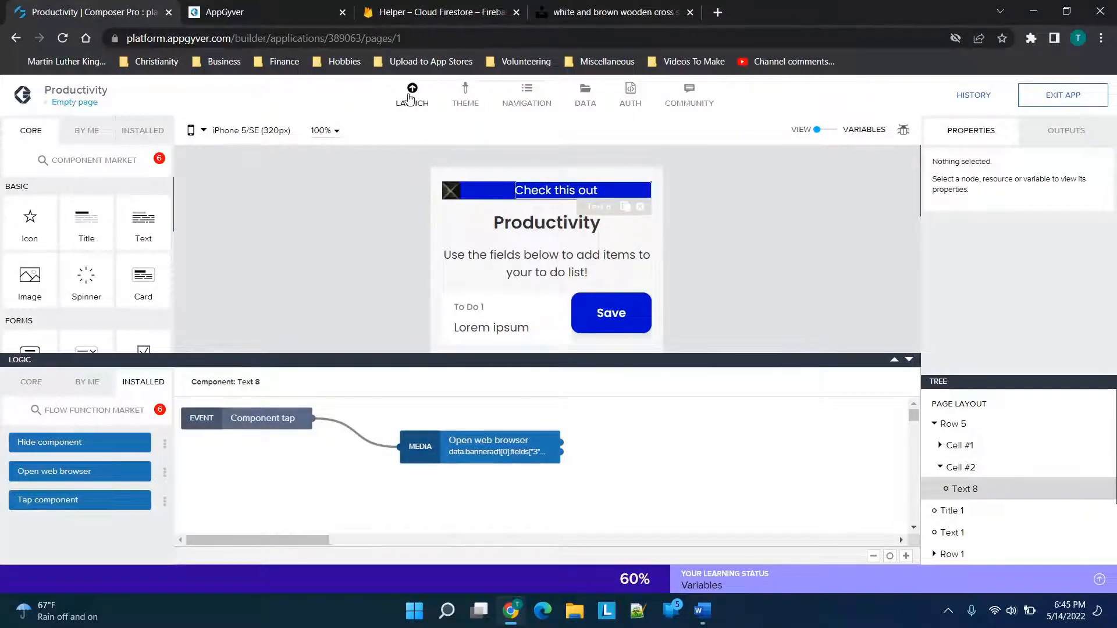
{"action": "left_click", "coordinate": [411, 98]}
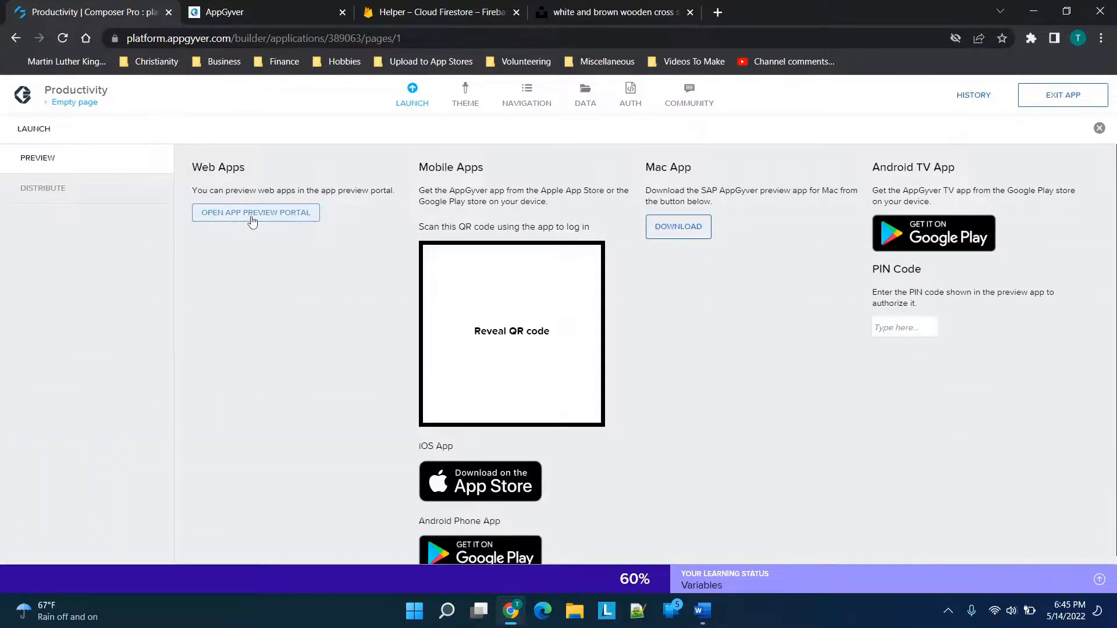
{"action": "left_click", "coordinate": [252, 222]}
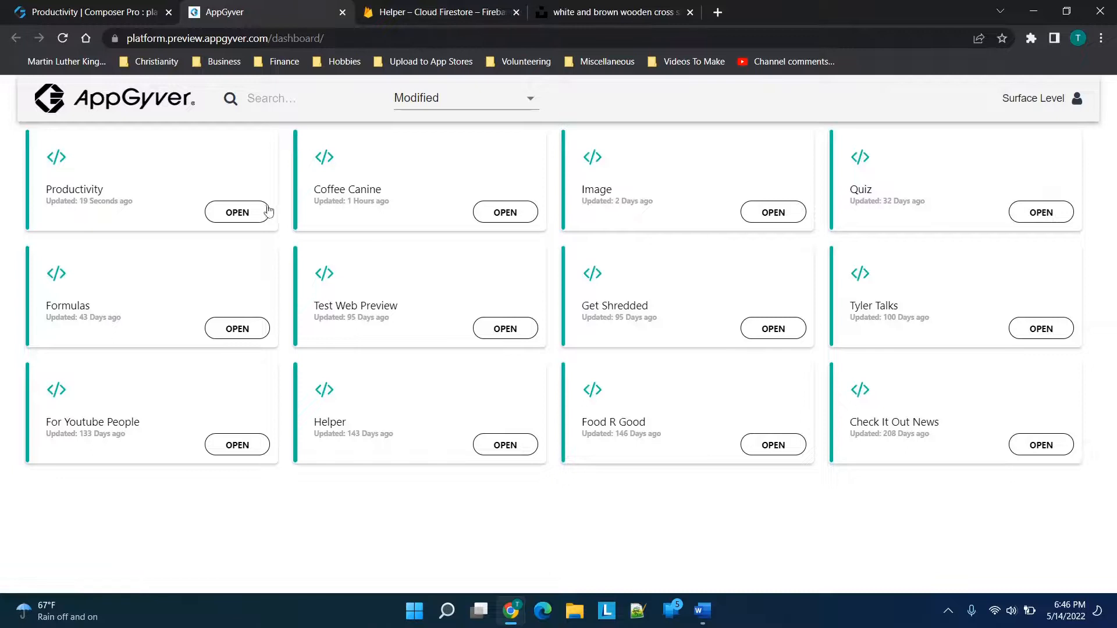
Open the Productivity app's preview, test the link on the banner text, and close the web page it opens.
{"action": "left_click", "coordinate": [258, 212]}
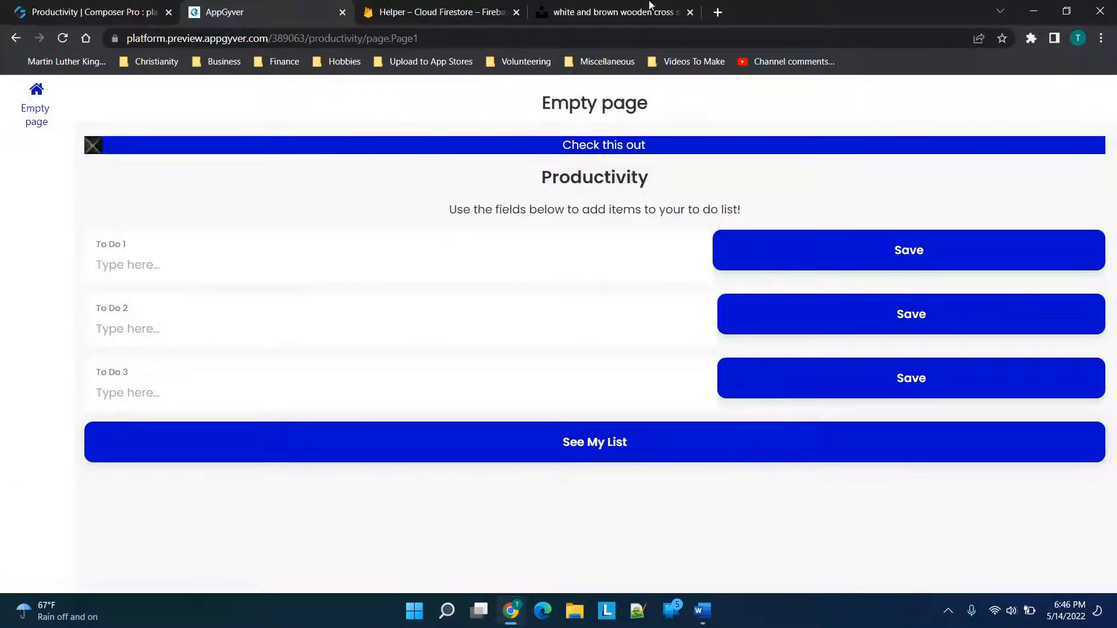
{"action": "left_click", "coordinate": [590, 145]}
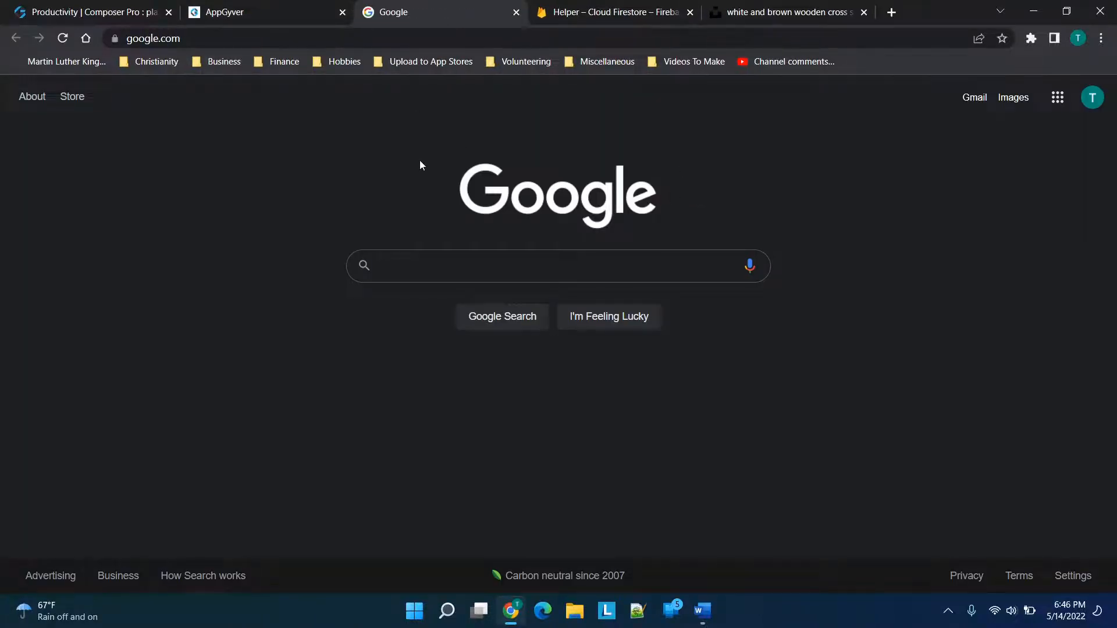
{"action": "left_click", "coordinate": [516, 12]}
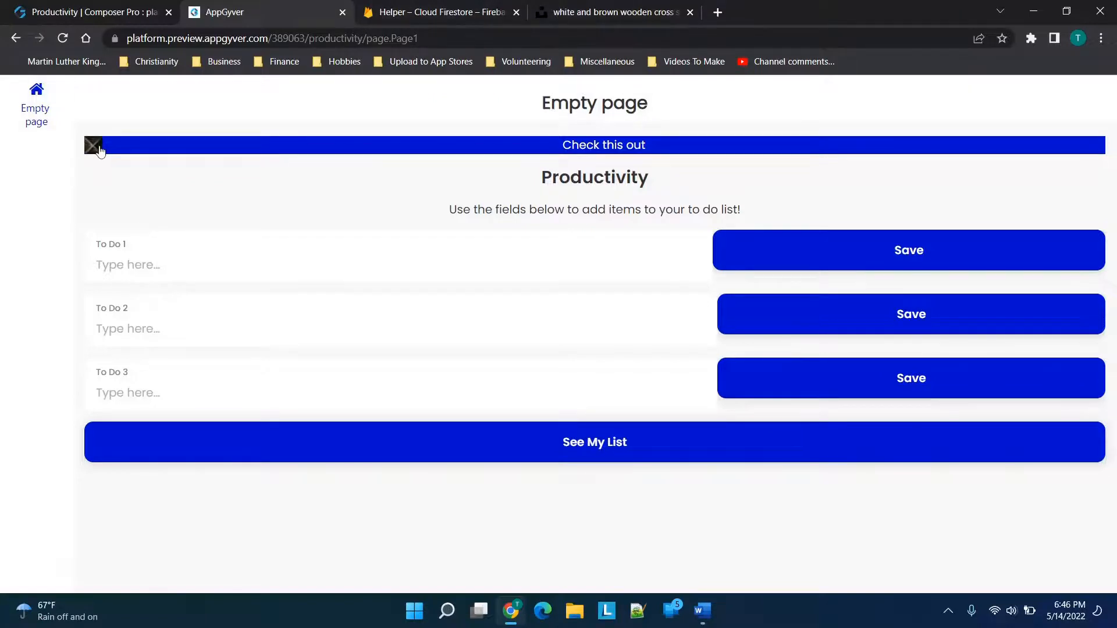
Switch to Unsplash, close the open photo and look through the search results for x for a different banner image.
{"action": "left_click", "coordinate": [617, 10]}
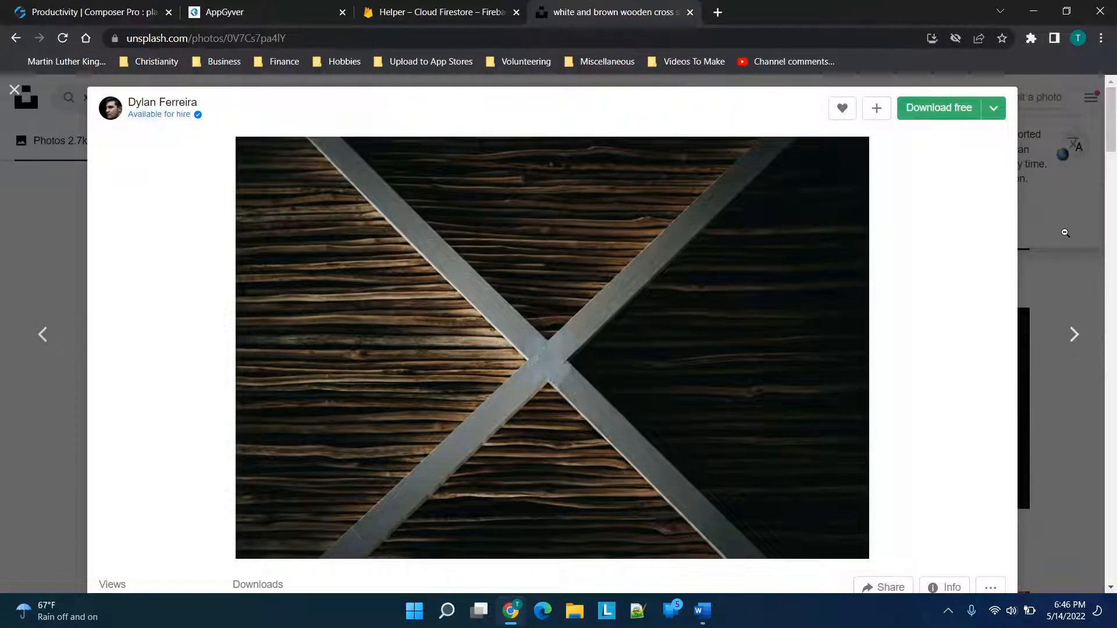
{"action": "left_click", "coordinate": [16, 90]}
{"action": "scroll", "coordinate": [379, 378], "scroll_direction": "down", "scroll_amount": 5}
{"action": "scroll", "coordinate": [379, 379], "scroll_direction": "up", "scroll_amount": 5}
{"action": "scroll", "coordinate": [379, 379], "scroll_direction": "up", "scroll_amount": 3}
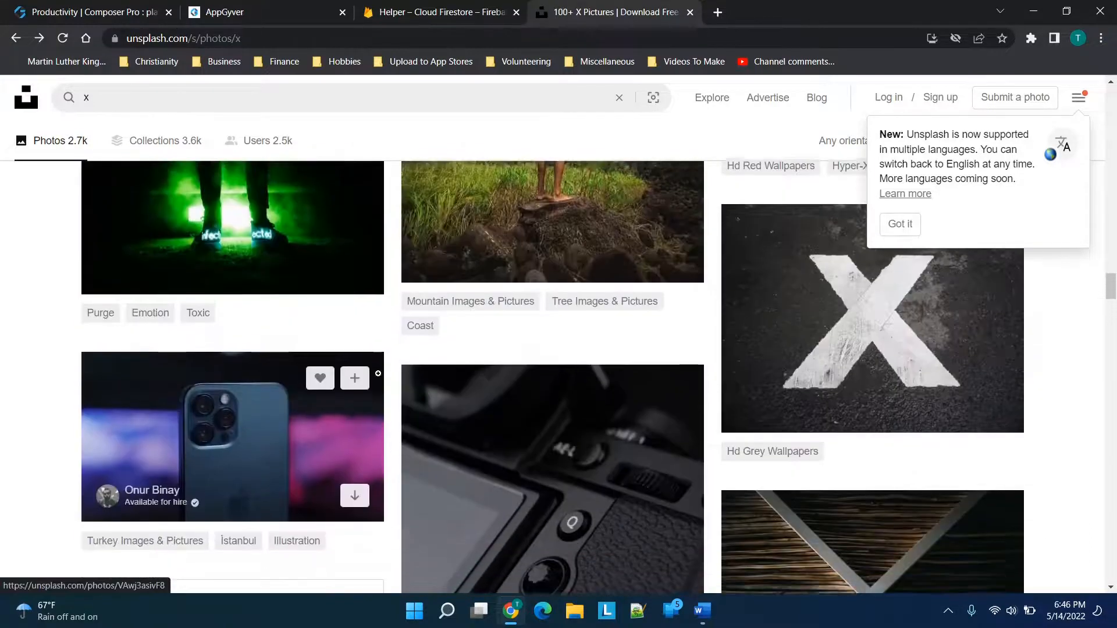
{"action": "scroll", "coordinate": [465, 327], "scroll_direction": "up", "scroll_amount": 3}
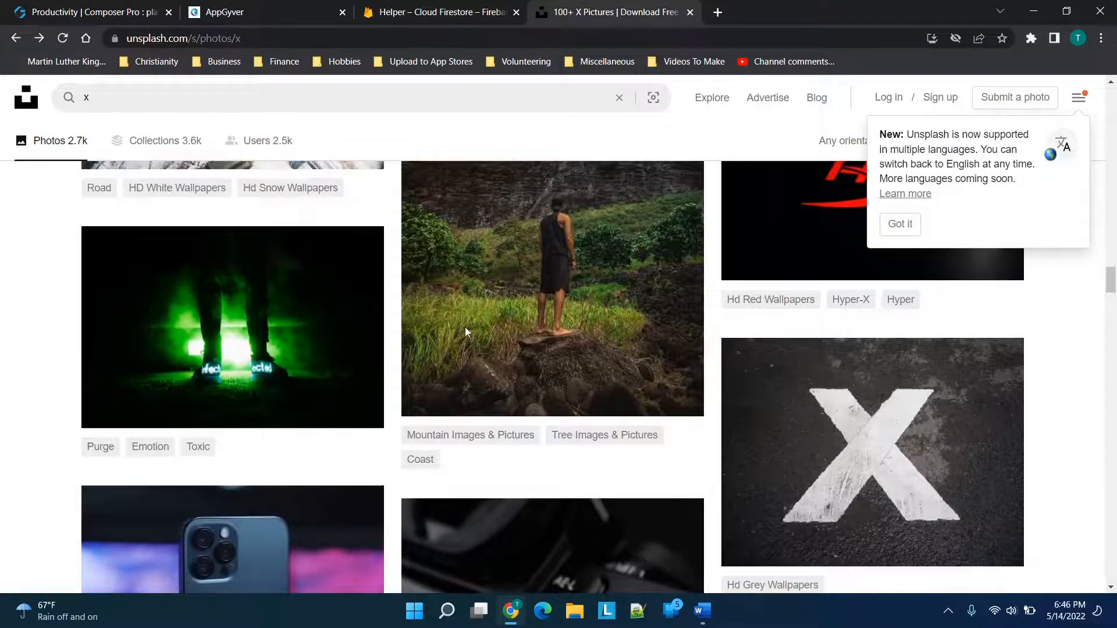
{"action": "scroll", "coordinate": [465, 327], "scroll_direction": "down", "scroll_amount": 2}
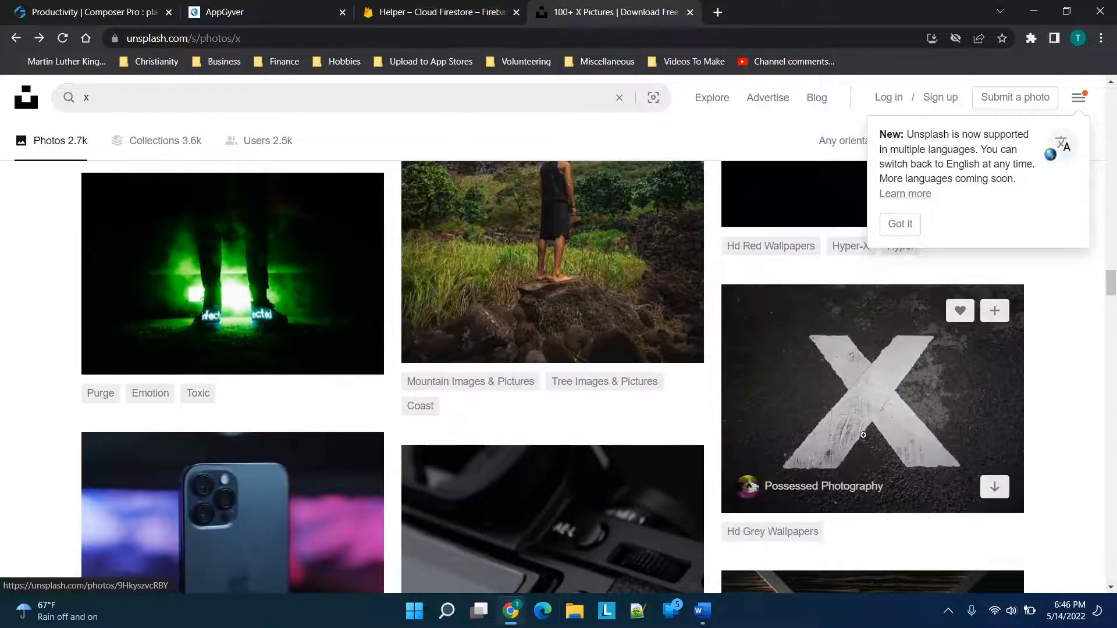
{"action": "scroll", "coordinate": [605, 466], "scroll_direction": "up", "scroll_amount": 5}
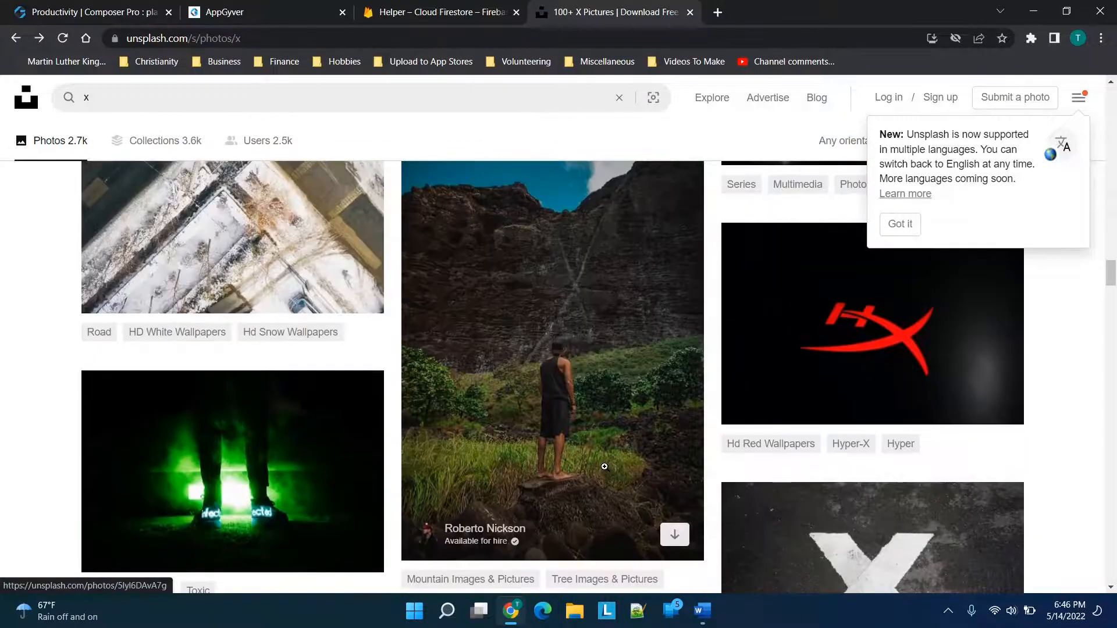
{"action": "scroll", "coordinate": [605, 466], "scroll_direction": "up", "scroll_amount": 4}
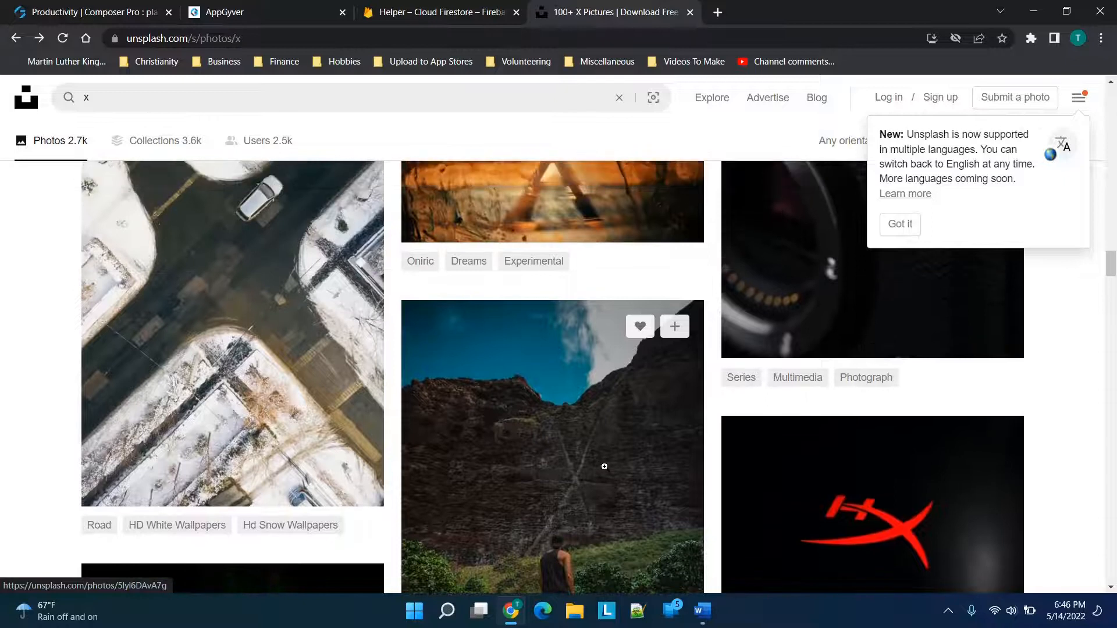
{"action": "scroll", "coordinate": [605, 466], "scroll_direction": "up", "scroll_amount": 6}
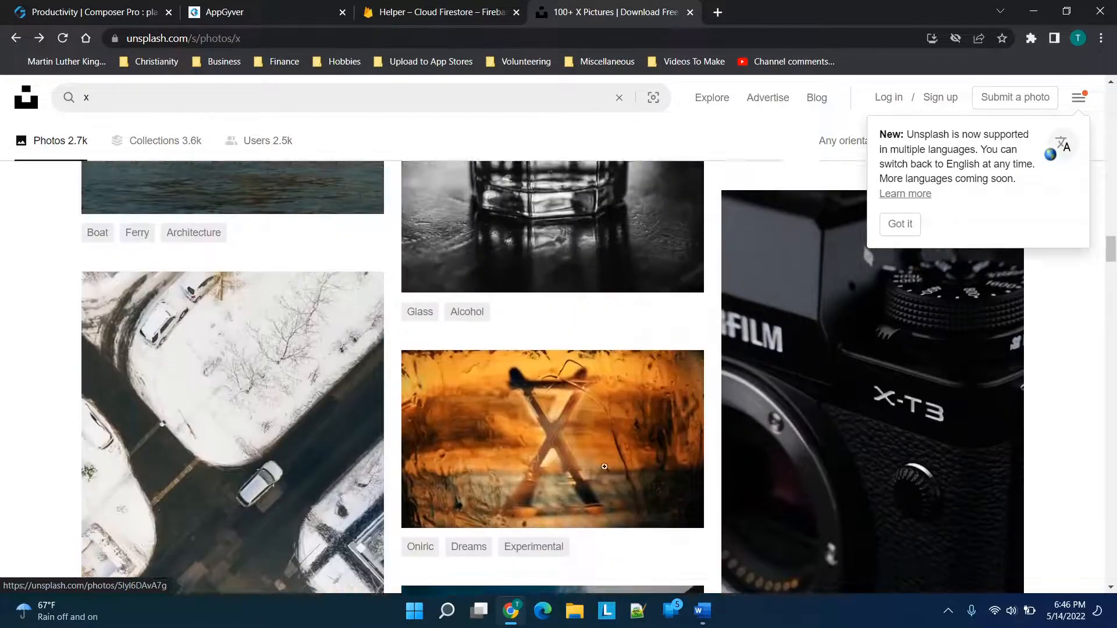
{"action": "scroll", "coordinate": [604, 466], "scroll_direction": "up", "scroll_amount": 6}
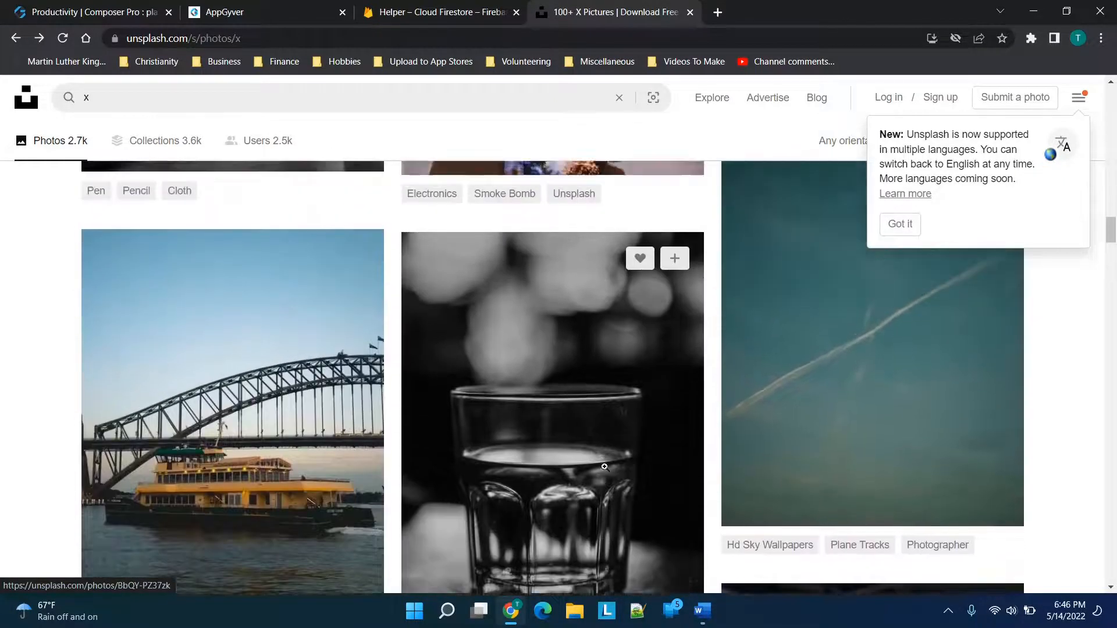
{"action": "scroll", "coordinate": [604, 467], "scroll_direction": "down", "scroll_amount": 4}
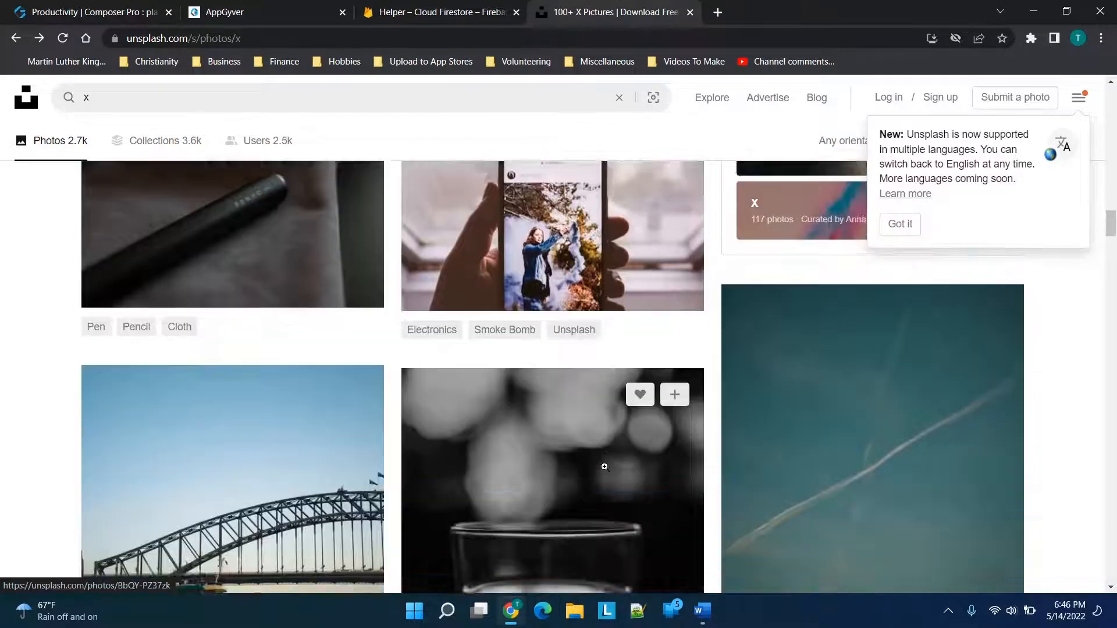
{"action": "scroll", "coordinate": [604, 466], "scroll_direction": "up", "scroll_amount": 3}
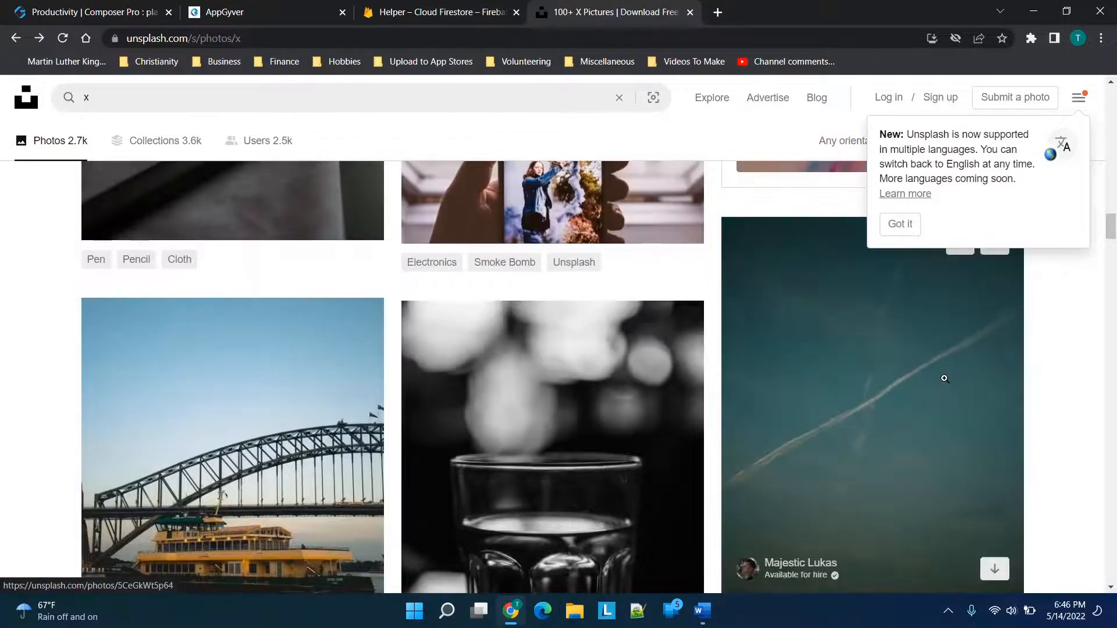
{"action": "scroll", "coordinate": [933, 383], "scroll_direction": "up", "scroll_amount": 10}
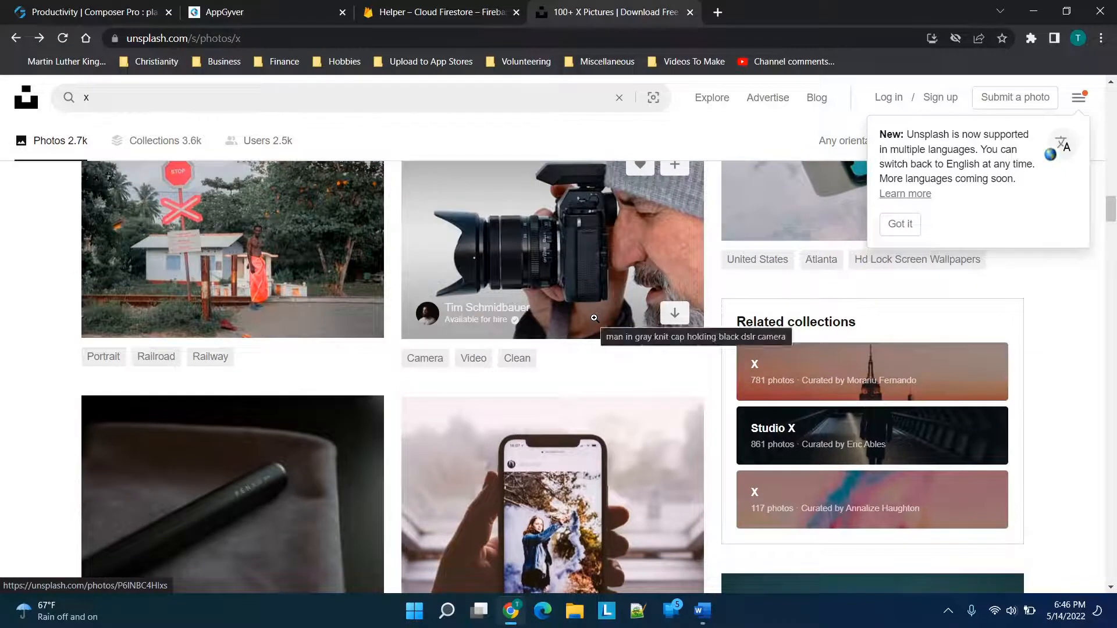
{"action": "scroll", "coordinate": [546, 434], "scroll_direction": "down", "scroll_amount": 4}
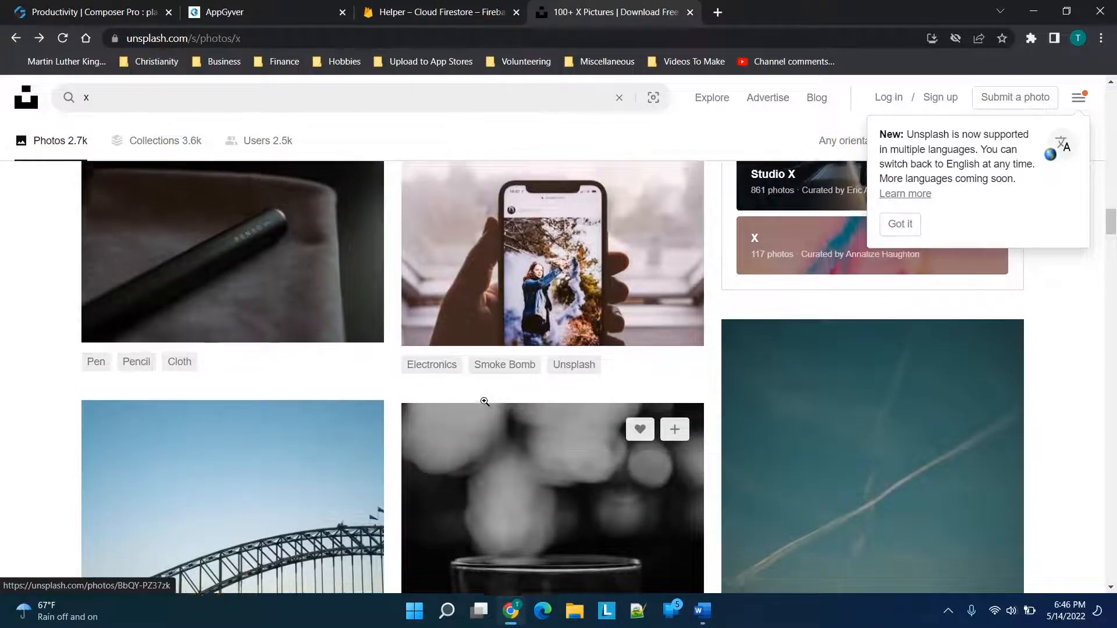
{"action": "scroll", "coordinate": [484, 401], "scroll_direction": "down", "scroll_amount": 1}
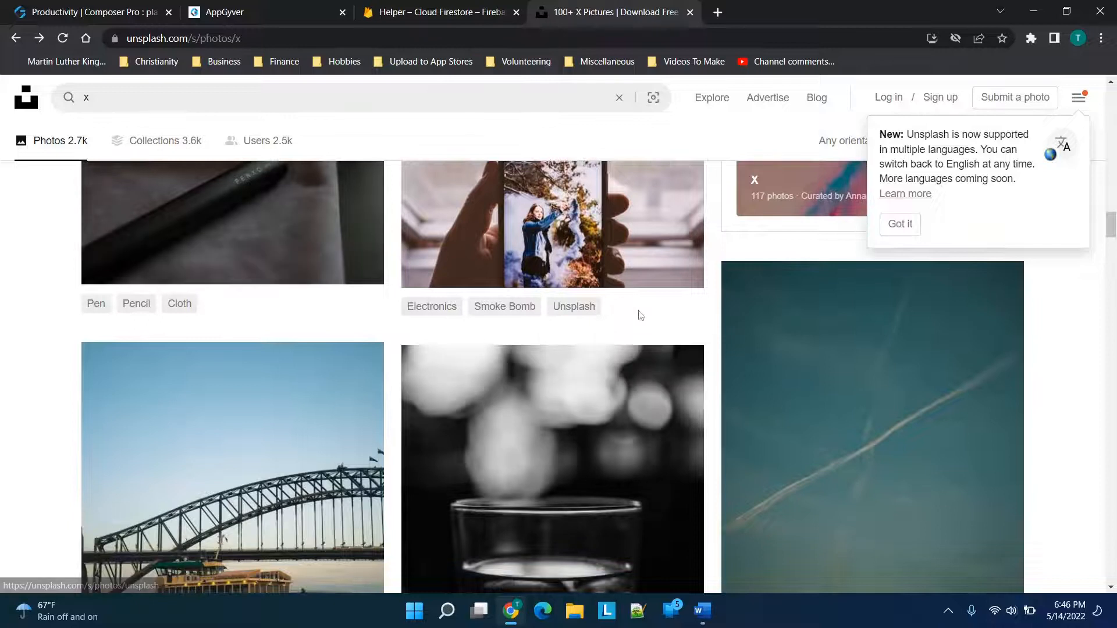
Search Unsplash for "close button" and look through the resulting photos for a replacement image.
{"action": "left_click", "coordinate": [253, 100]}
{"action": "type", "text": "clo"}
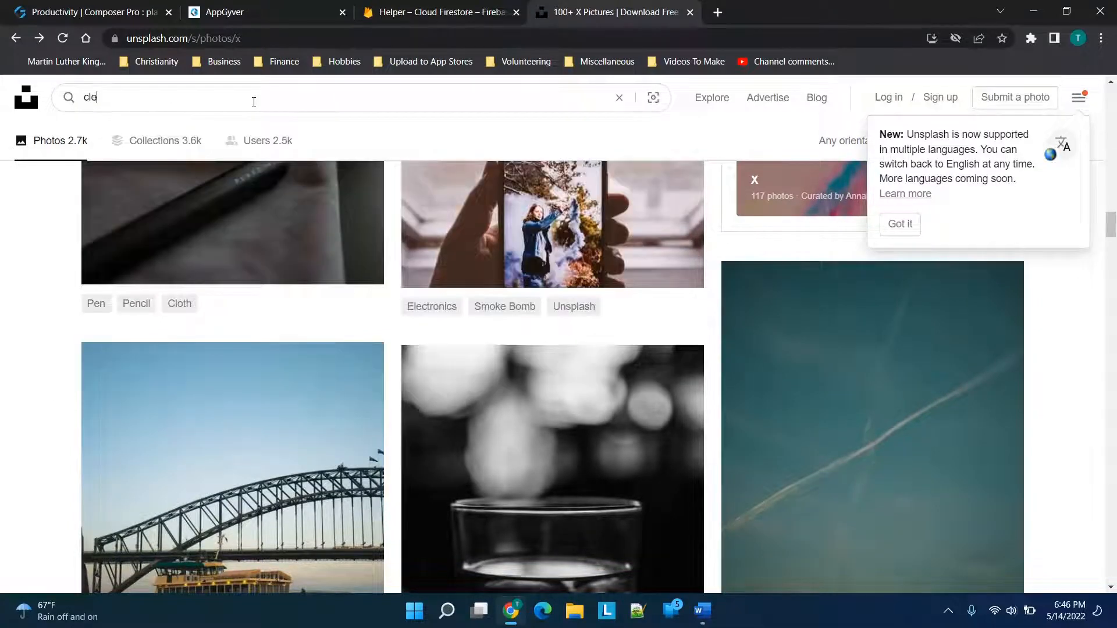
{"action": "type", "text": "se button"}
{"action": "key", "text": "Return"}
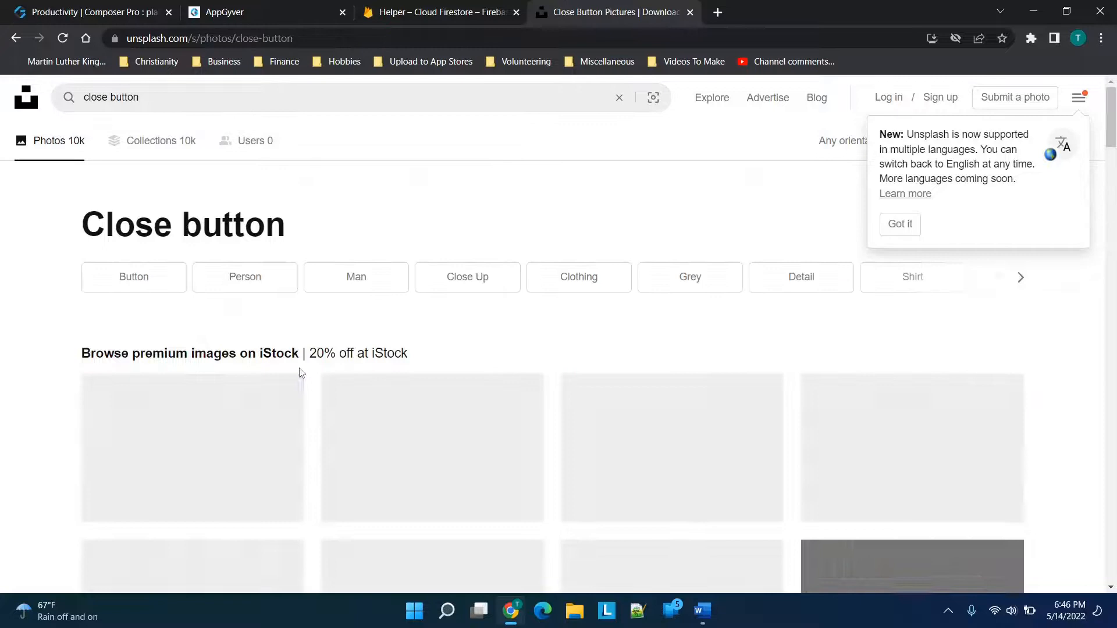
{"action": "scroll", "coordinate": [301, 374], "scroll_direction": "down", "scroll_amount": 2}
{"action": "scroll", "coordinate": [300, 372], "scroll_direction": "down", "scroll_amount": 5}
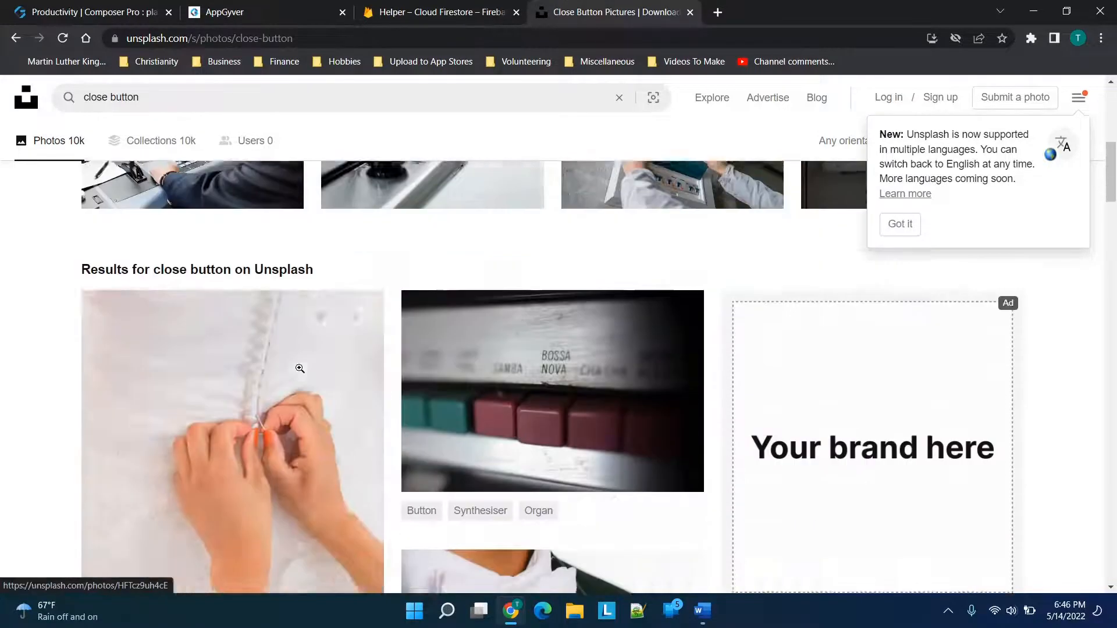
{"action": "scroll", "coordinate": [299, 368], "scroll_direction": "down", "scroll_amount": 8}
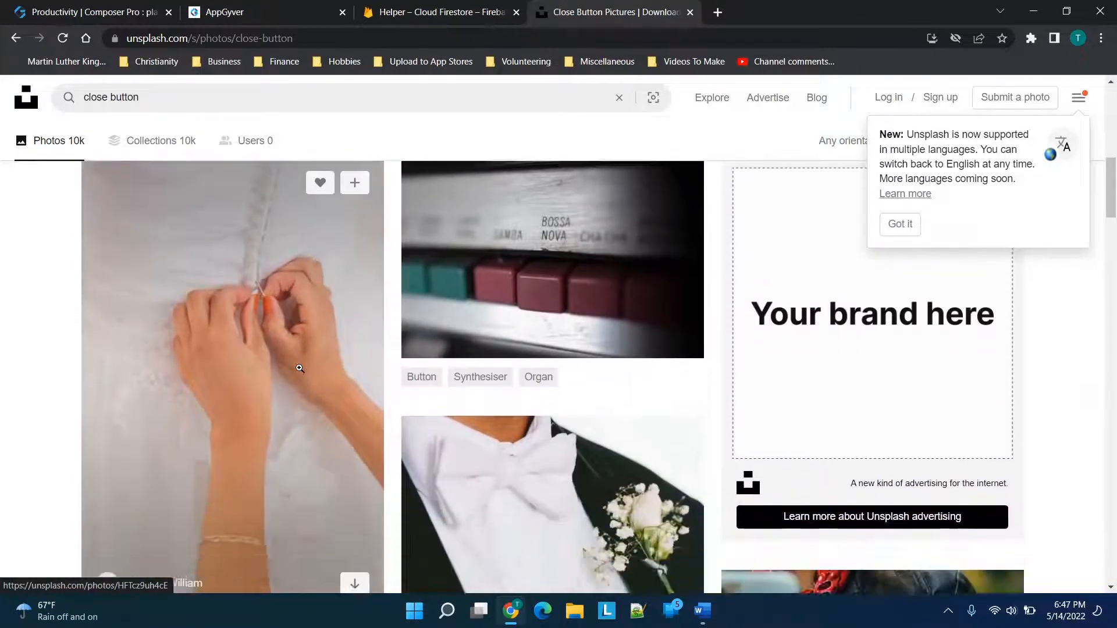
{"action": "scroll", "coordinate": [301, 374], "scroll_direction": "down", "scroll_amount": 10}
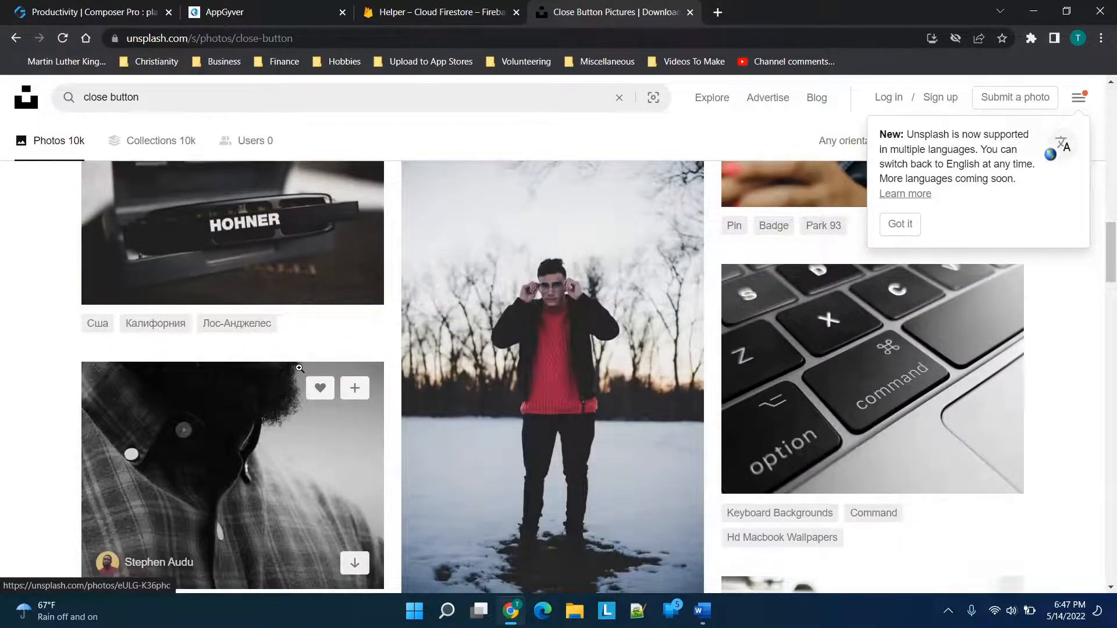
{"action": "scroll", "coordinate": [300, 368], "scroll_direction": "down", "scroll_amount": 10}
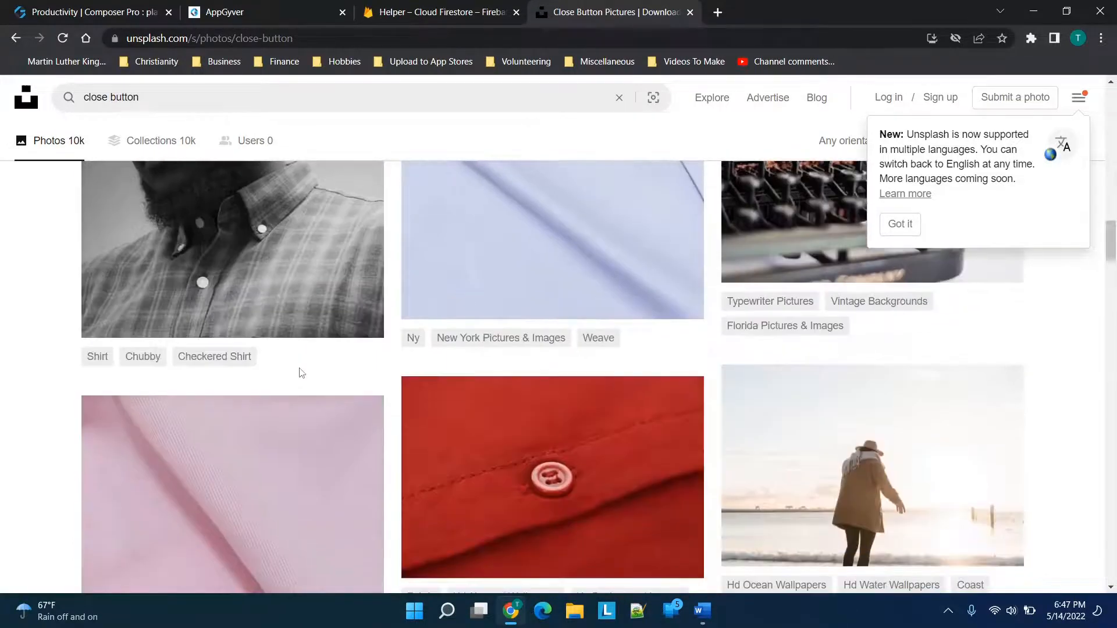
{"action": "scroll", "coordinate": [299, 368], "scroll_direction": "down", "scroll_amount": 10}
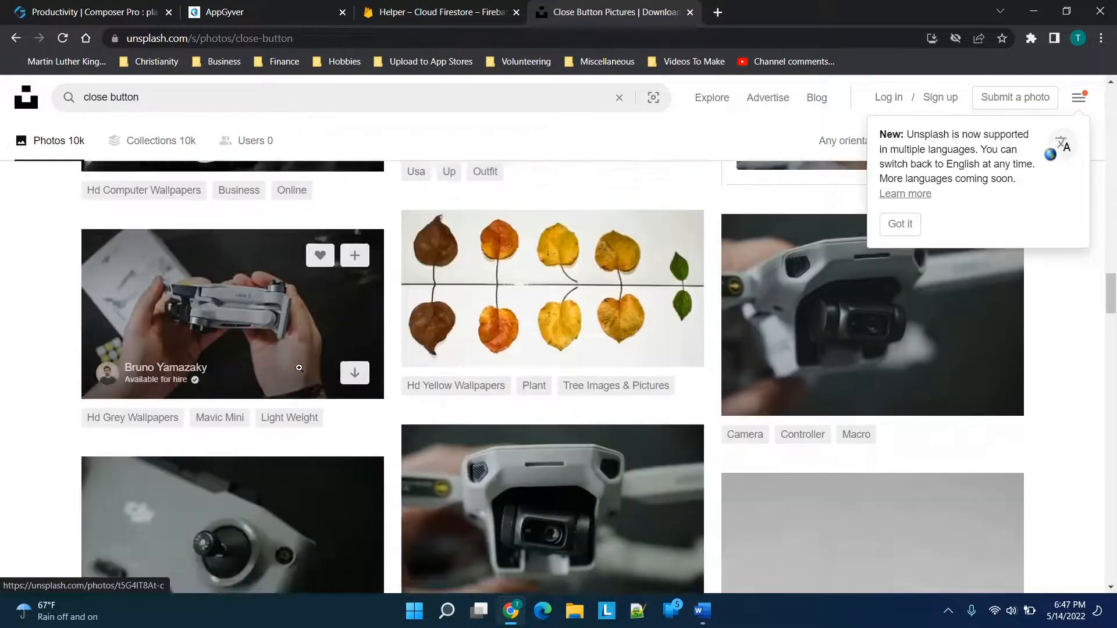
{"action": "scroll", "coordinate": [299, 367], "scroll_direction": "down", "scroll_amount": 10}
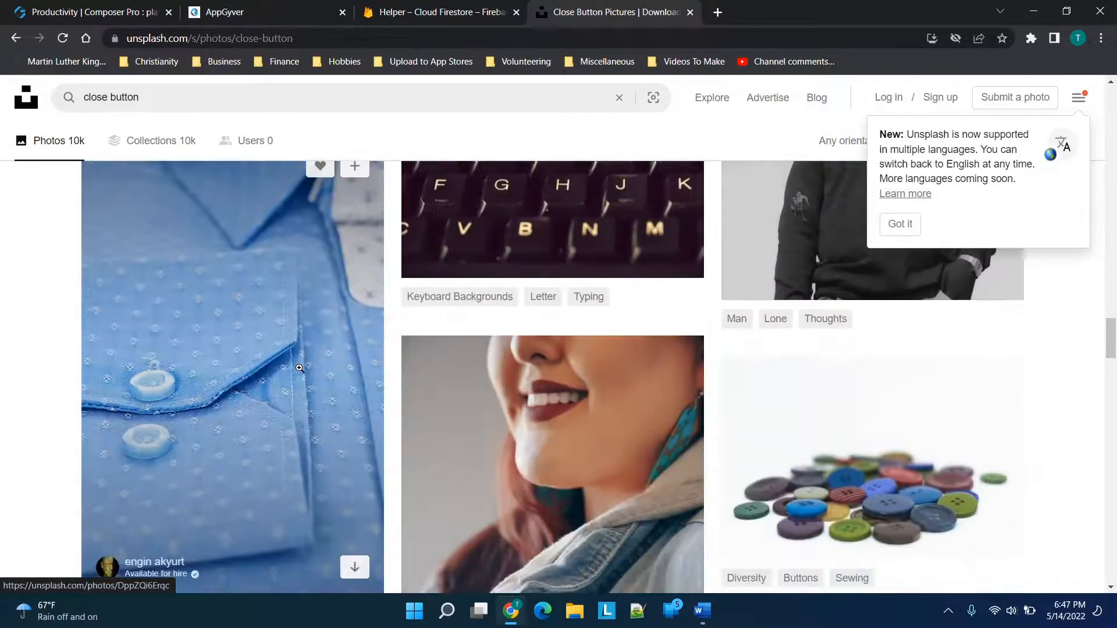
{"action": "scroll", "coordinate": [299, 368], "scroll_direction": "down", "scroll_amount": 2}
{"action": "scroll", "coordinate": [299, 368], "scroll_direction": "up", "scroll_amount": 20}
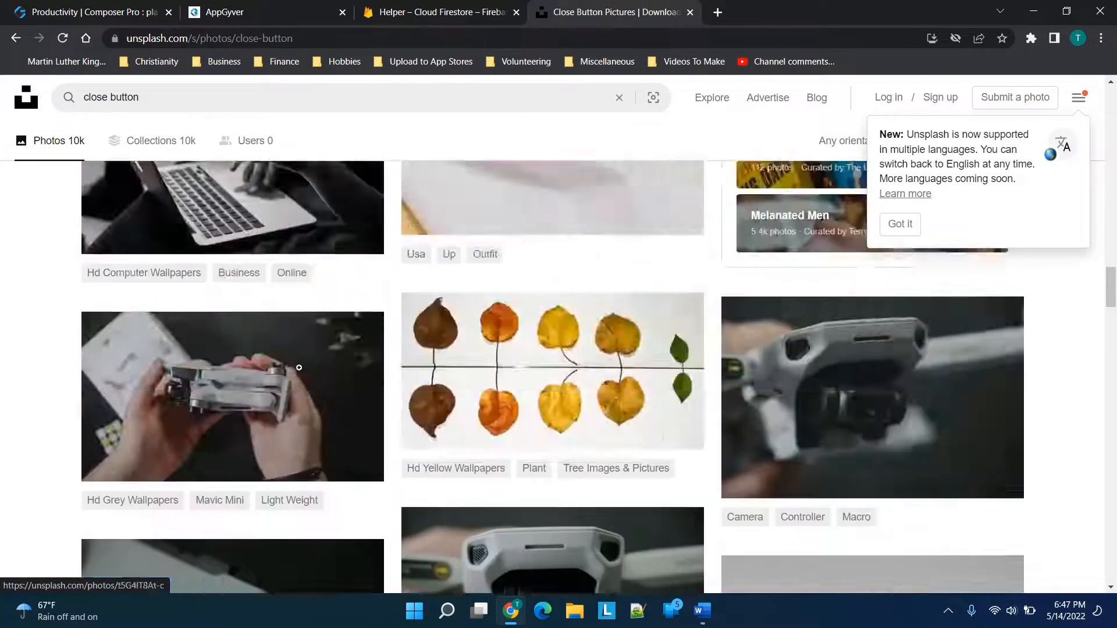
{"action": "scroll", "coordinate": [301, 374], "scroll_direction": "up", "scroll_amount": 10}
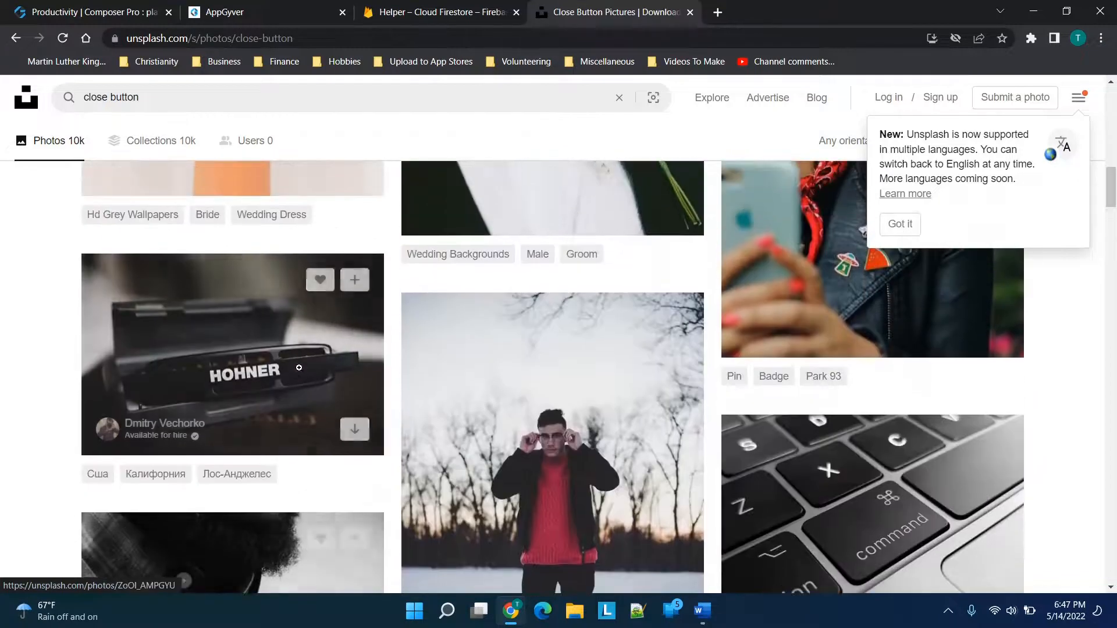
Open the keyboard photo showing the X and command keys and copy its image address.
{"action": "left_click", "coordinate": [793, 490]}
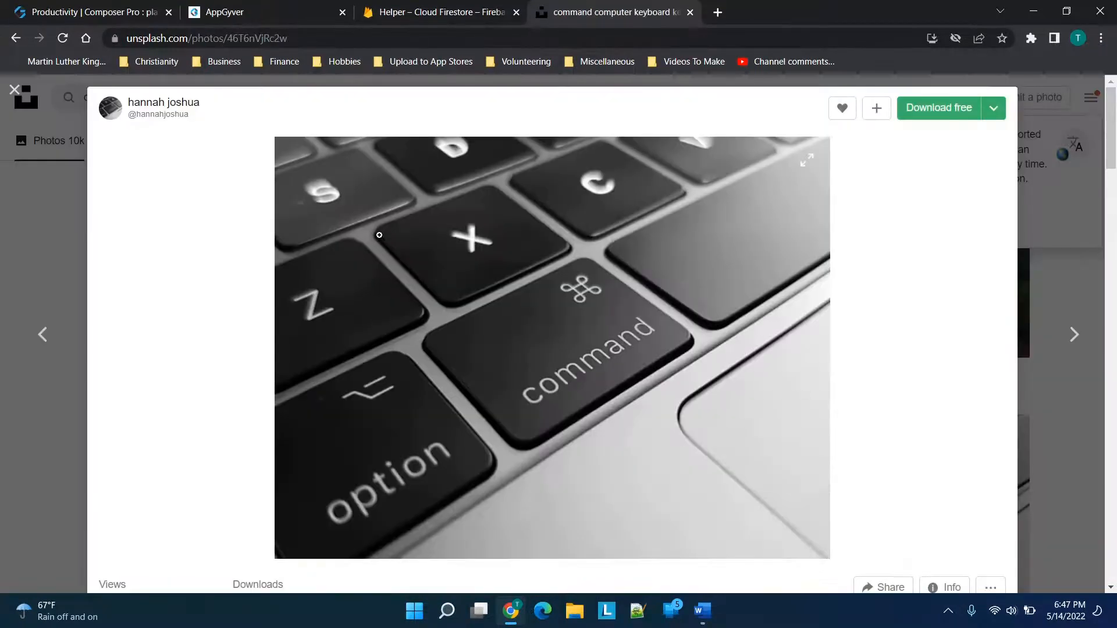
{"action": "right_click", "coordinate": [452, 265]}
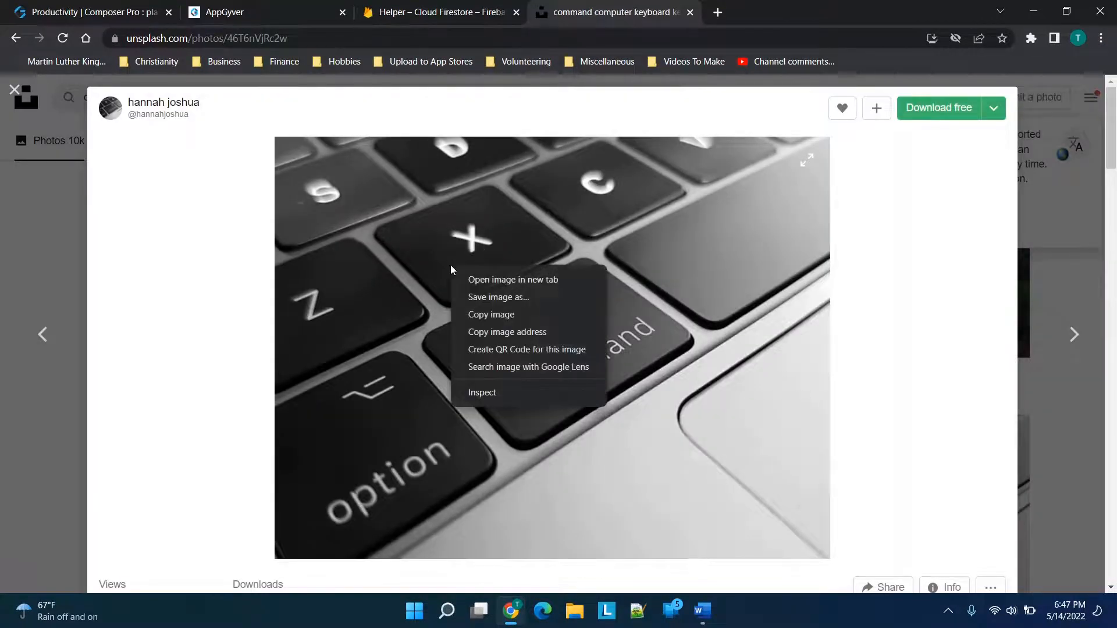
{"action": "left_click", "coordinate": [470, 333]}
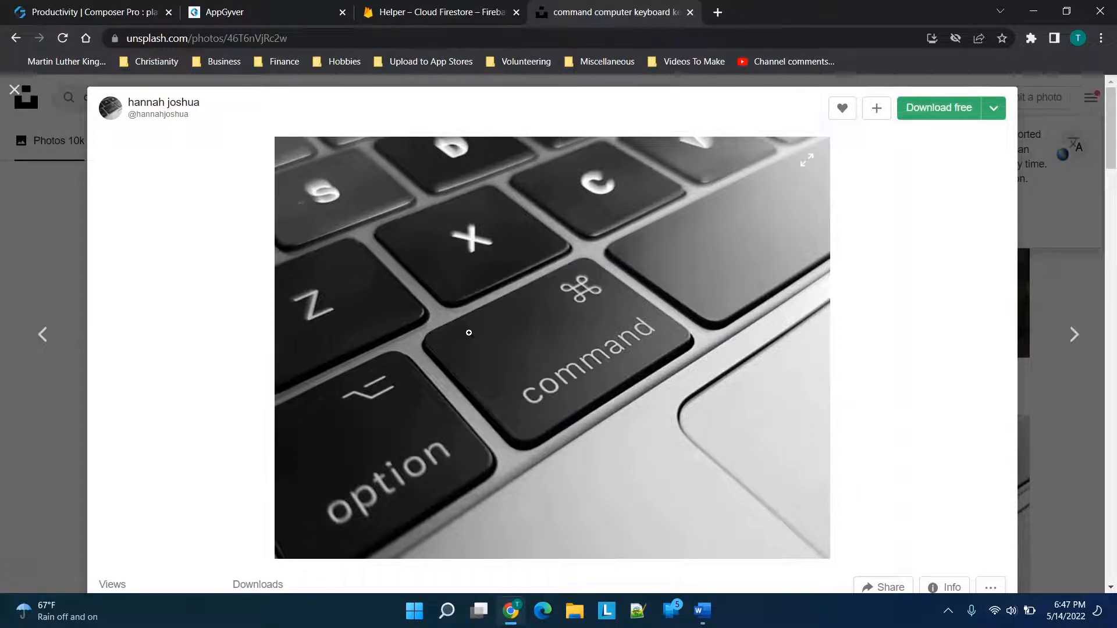
Move the AppGyver preview into its own window and arrange it side by side with the Cloud Firestore window.
{"action": "left_click", "coordinate": [236, 6]}
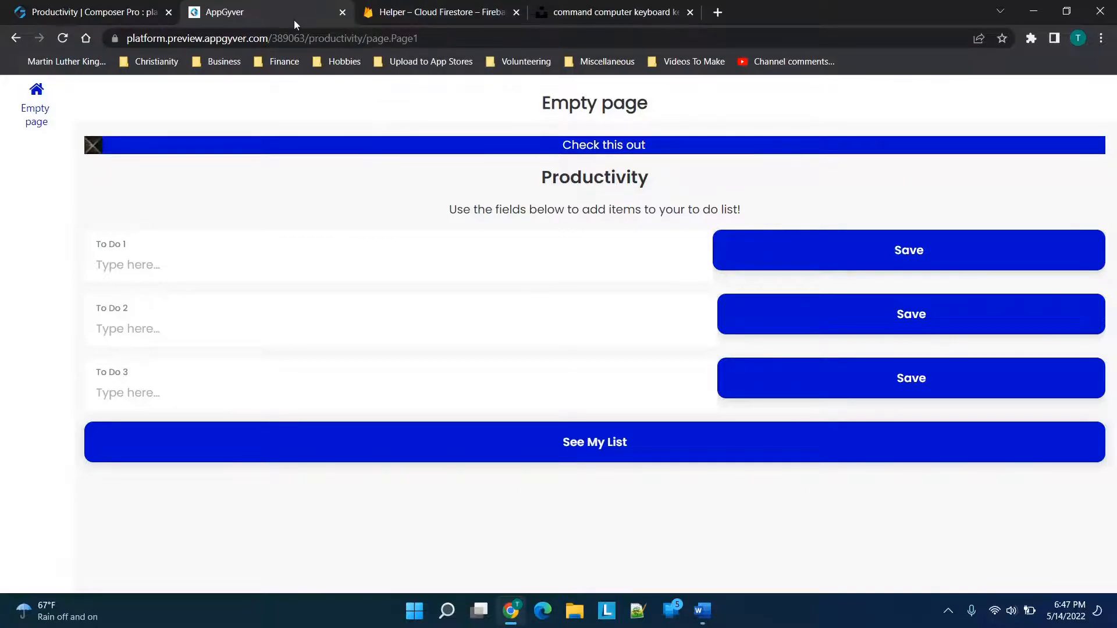
{"action": "left_click_drag", "start_coordinate": [292, 5], "coordinate": [1, 146]}
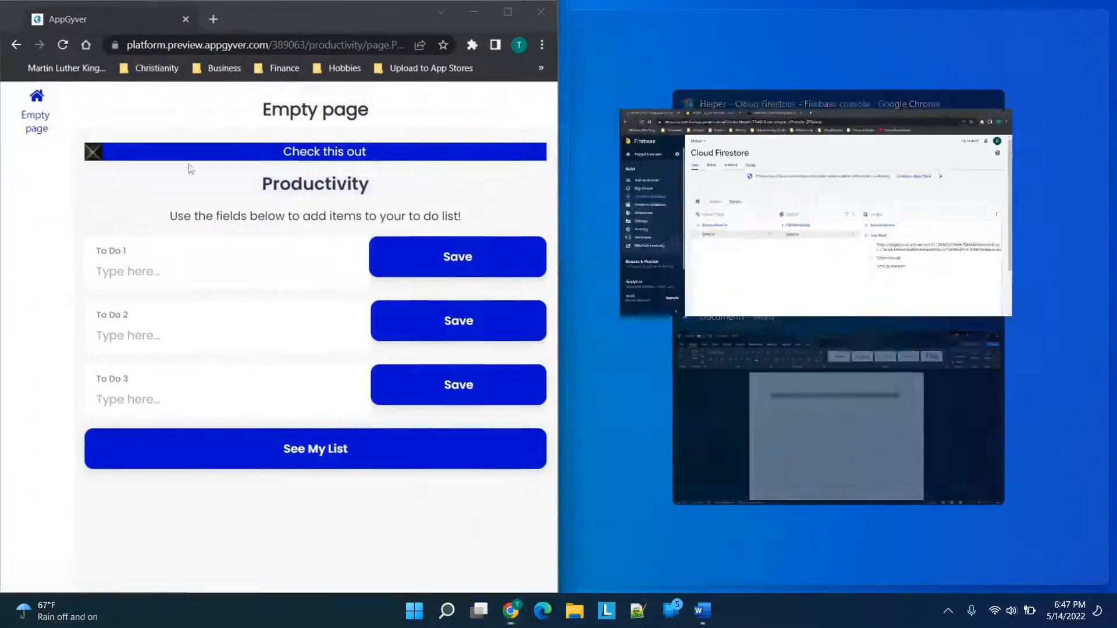
{"action": "left_click", "coordinate": [818, 169]}
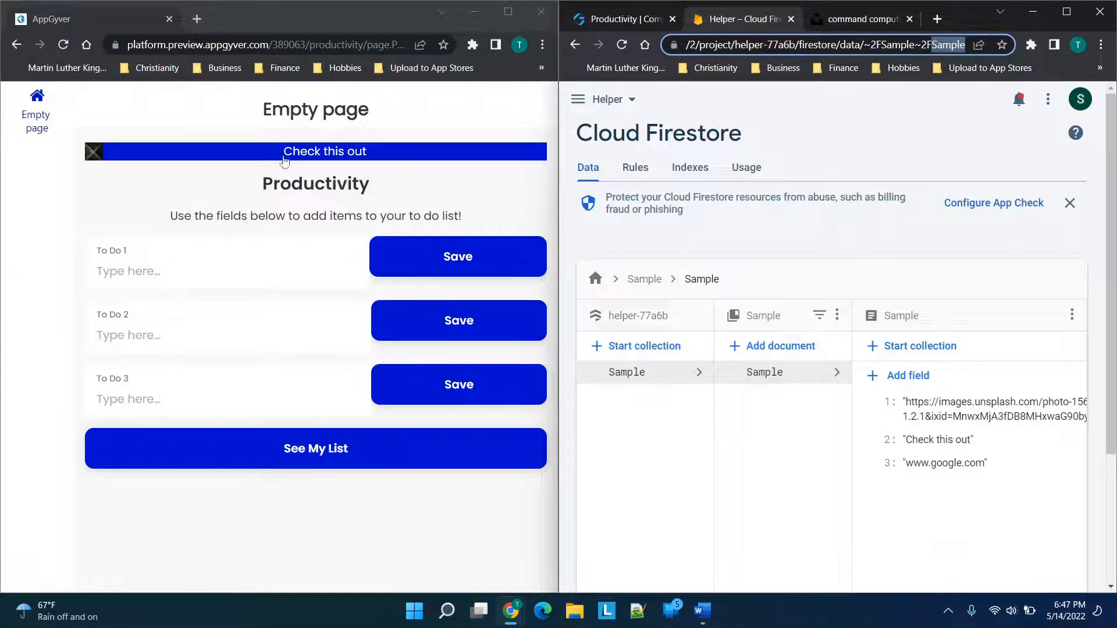
{"action": "left_click", "coordinate": [259, 187]}
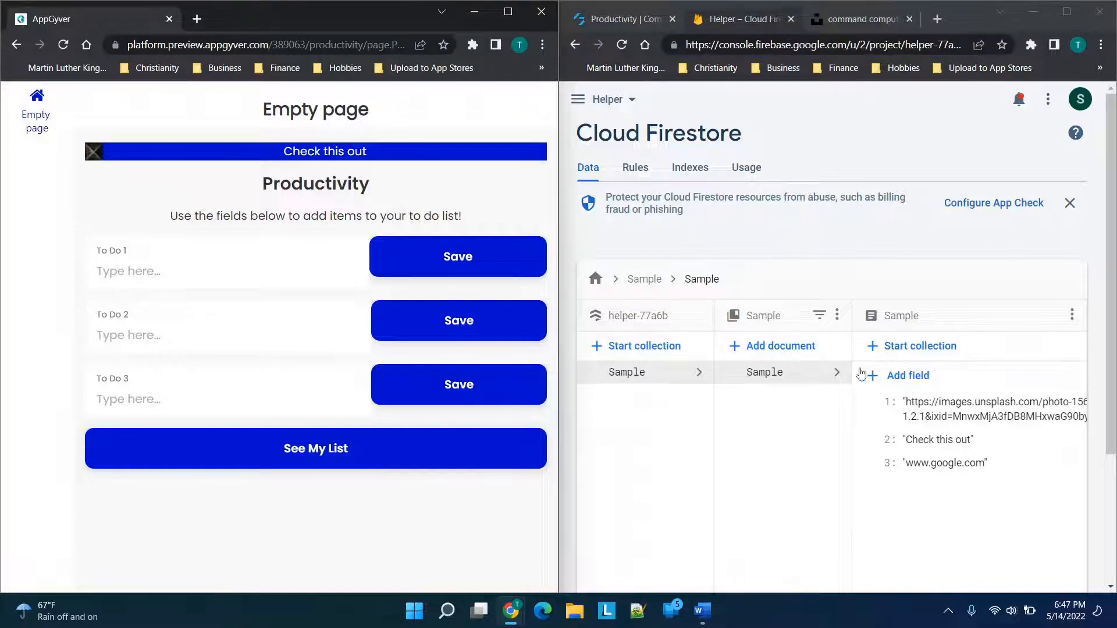
Replace the value of field 1 in the Sample document with the copied image address, update it and return to the app preview.
{"action": "left_click", "coordinate": [968, 409]}
{"action": "left_click", "coordinate": [1076, 436]}
{"action": "key", "text": "ctrl+a"}
{"action": "key", "text": "ctrl+v"}
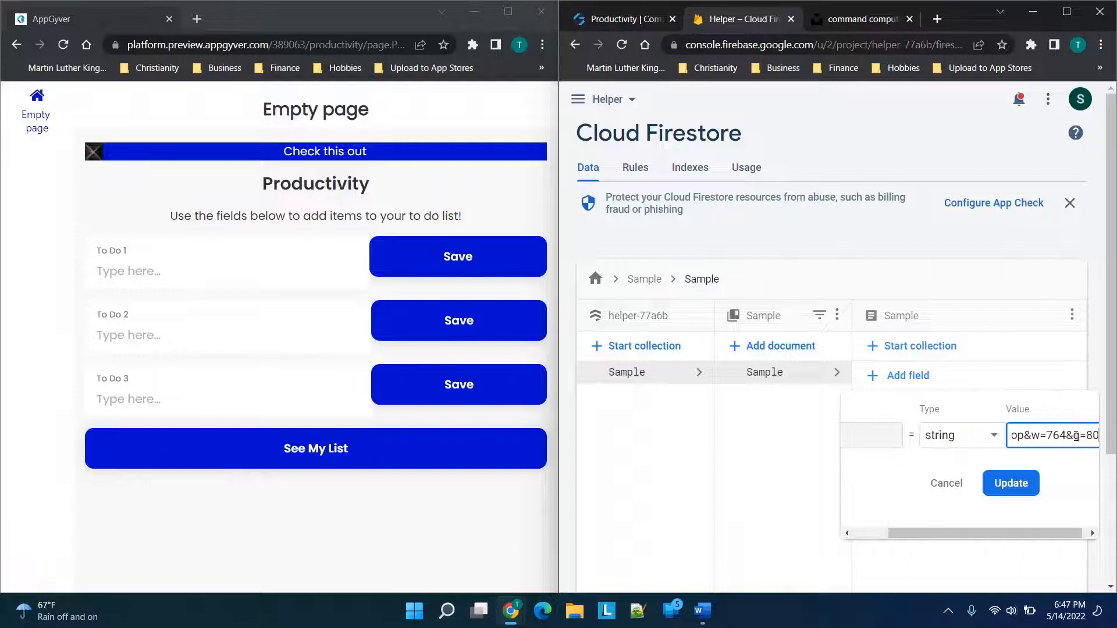
{"action": "left_click", "coordinate": [1006, 485]}
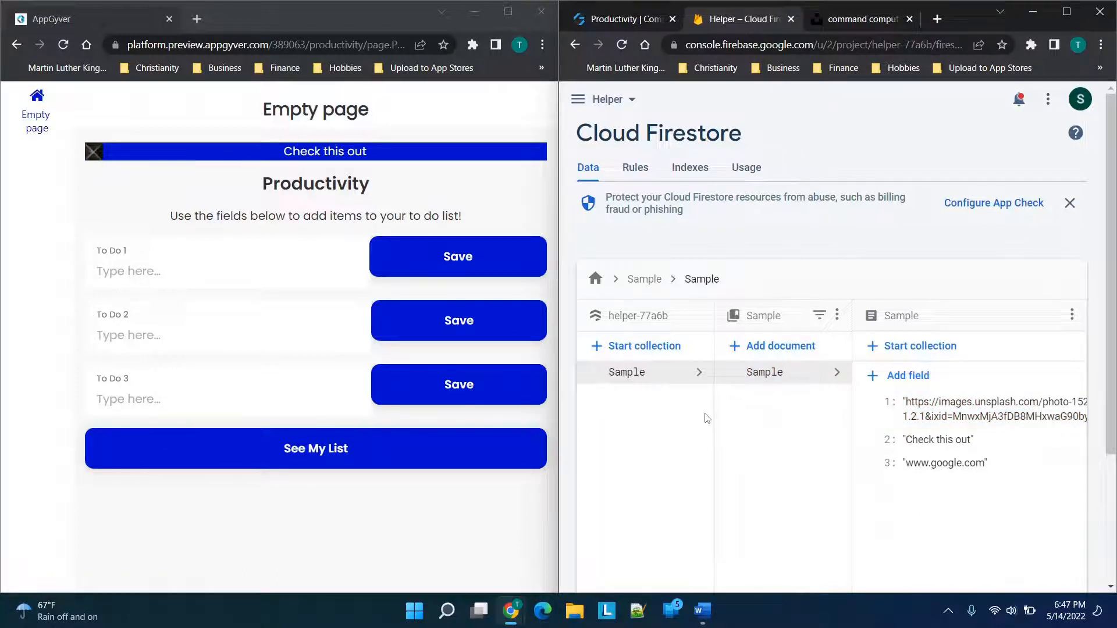
{"action": "left_click", "coordinate": [163, 195]}
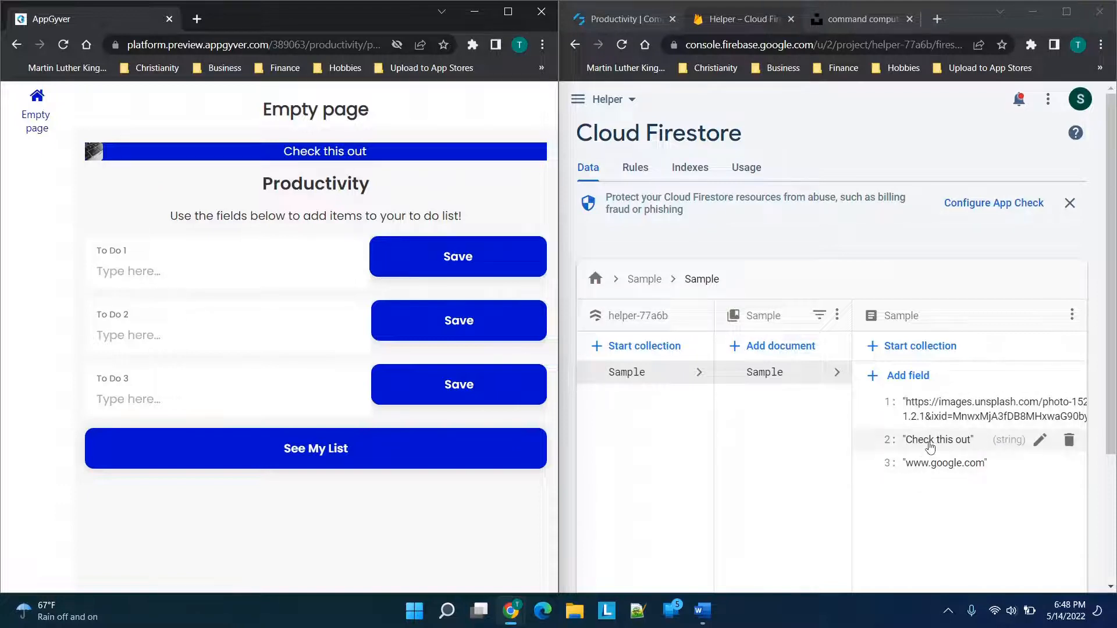
Set the value of field 2 in the Sample document to "Go to YouTube" and update it.
{"action": "left_click", "coordinate": [929, 445]}
{"action": "triple_click", "coordinate": [1070, 472]}
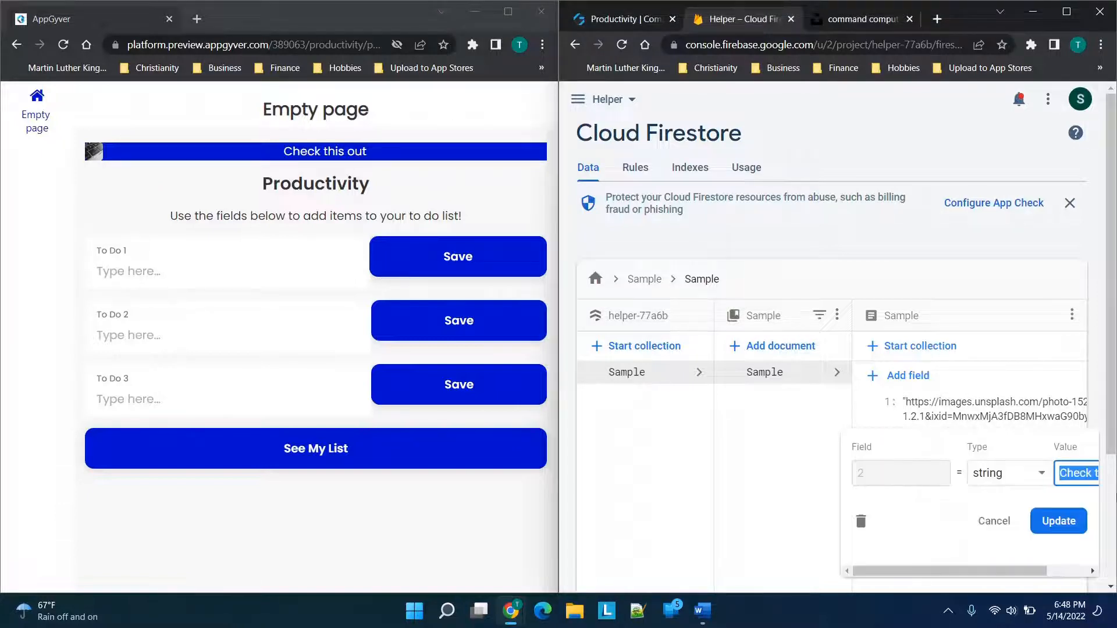
{"action": "type", "text": "out"}
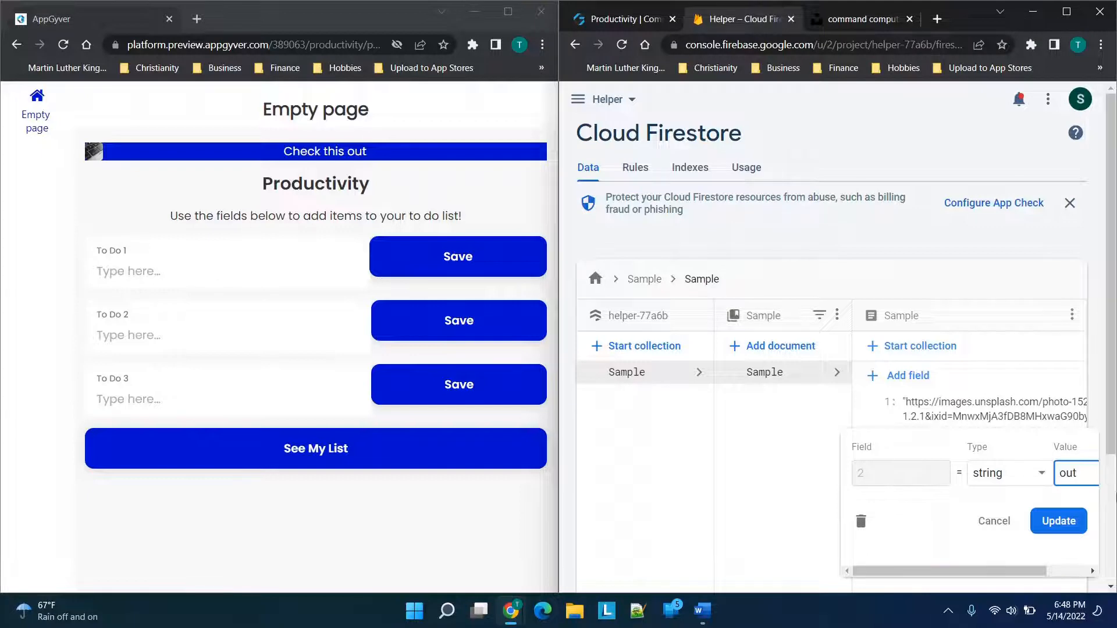
{"action": "type", "text": "From our"}
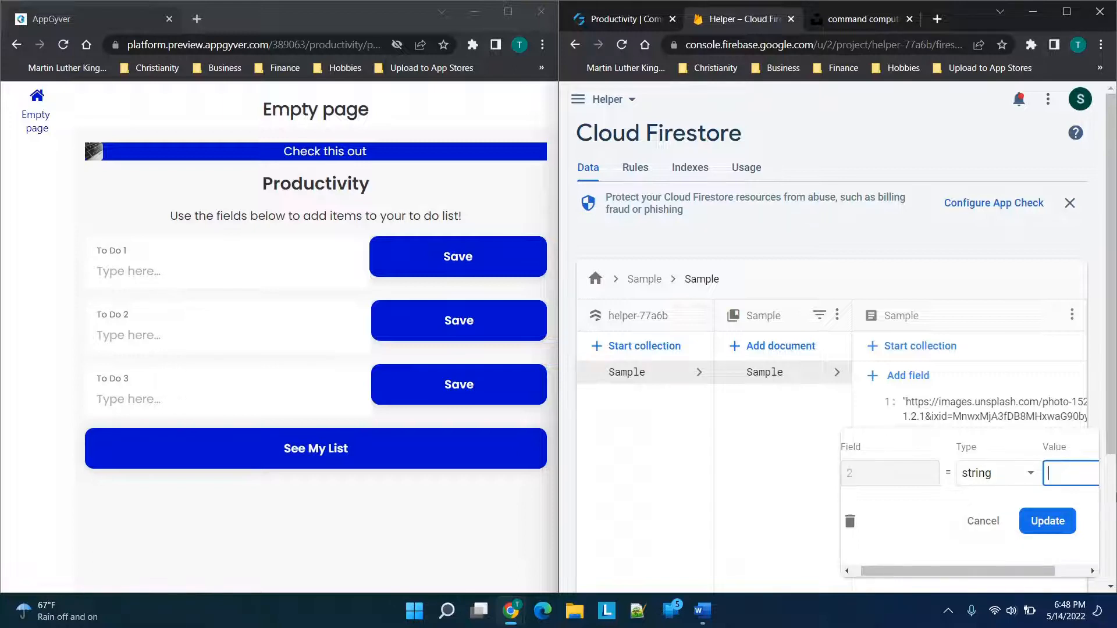
{"action": "type", "text": "YouTube"}
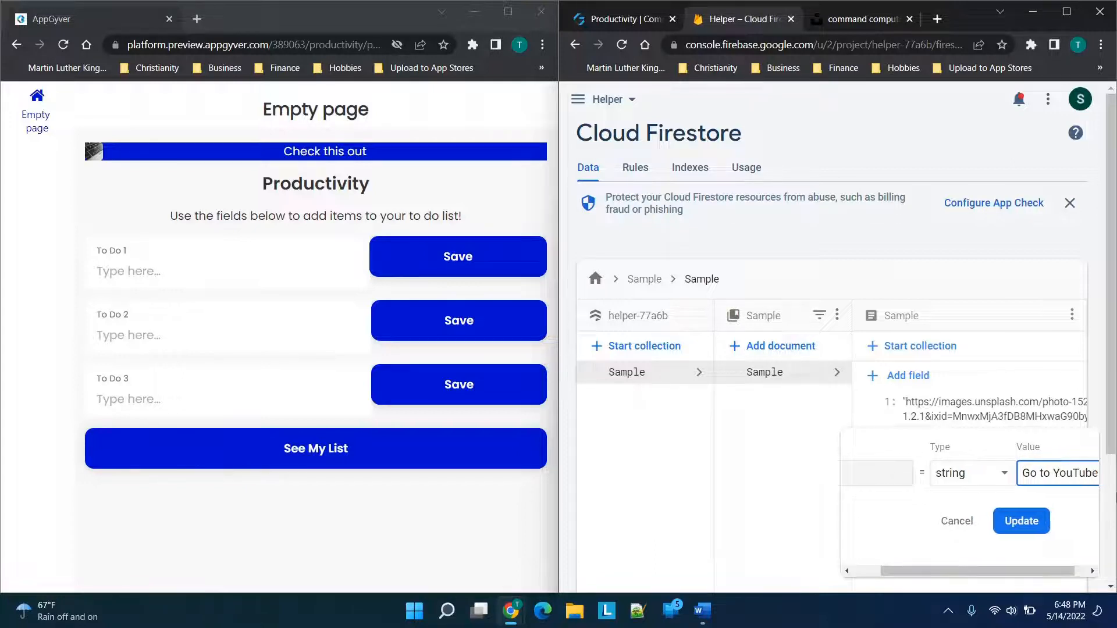
{"action": "left_click", "coordinate": [1025, 522]}
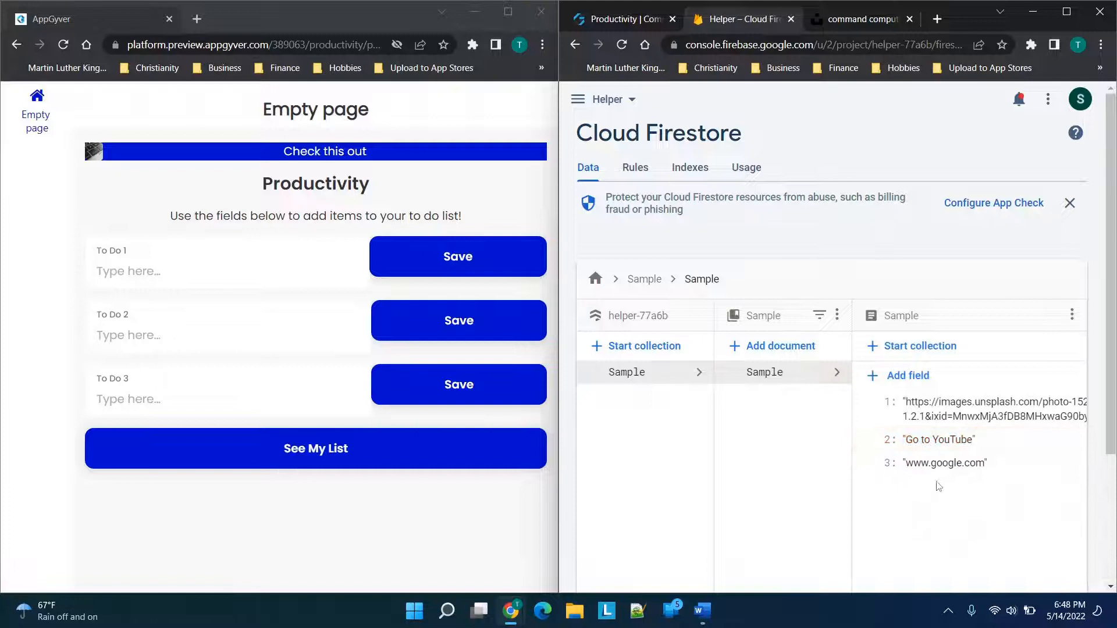
{"action": "left_click", "coordinate": [936, 468]}
{"action": "left_click_drag", "start_coordinate": [1073, 496], "coordinate": [1113, 491]}
{"action": "type", "text": "www.youtube"}
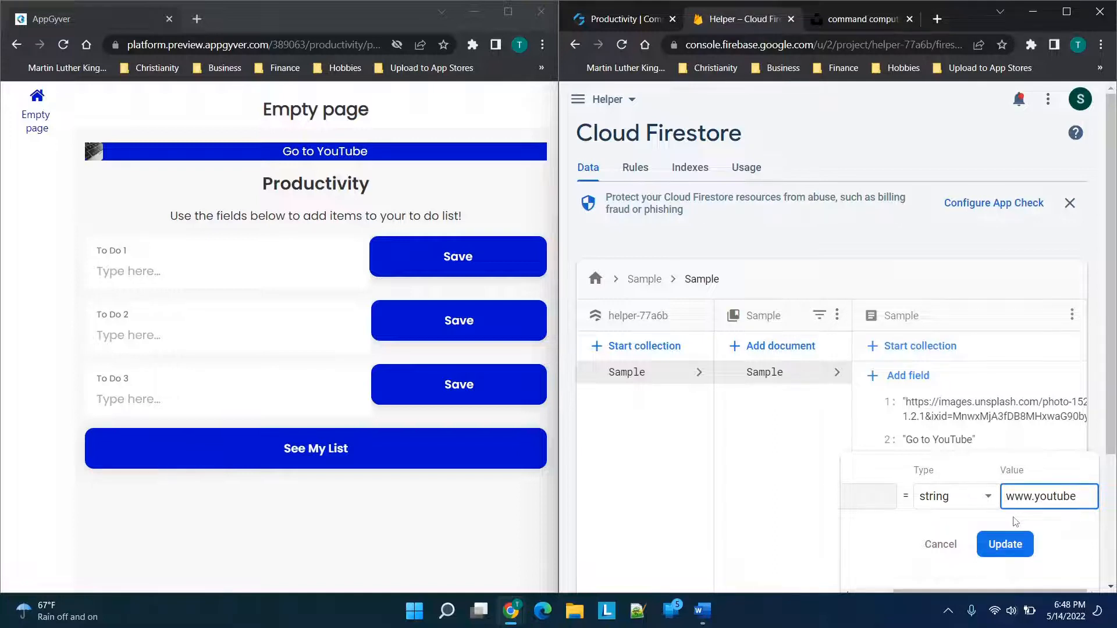
{"action": "type", "text": ".com"}
{"action": "left_click", "coordinate": [1003, 545]}
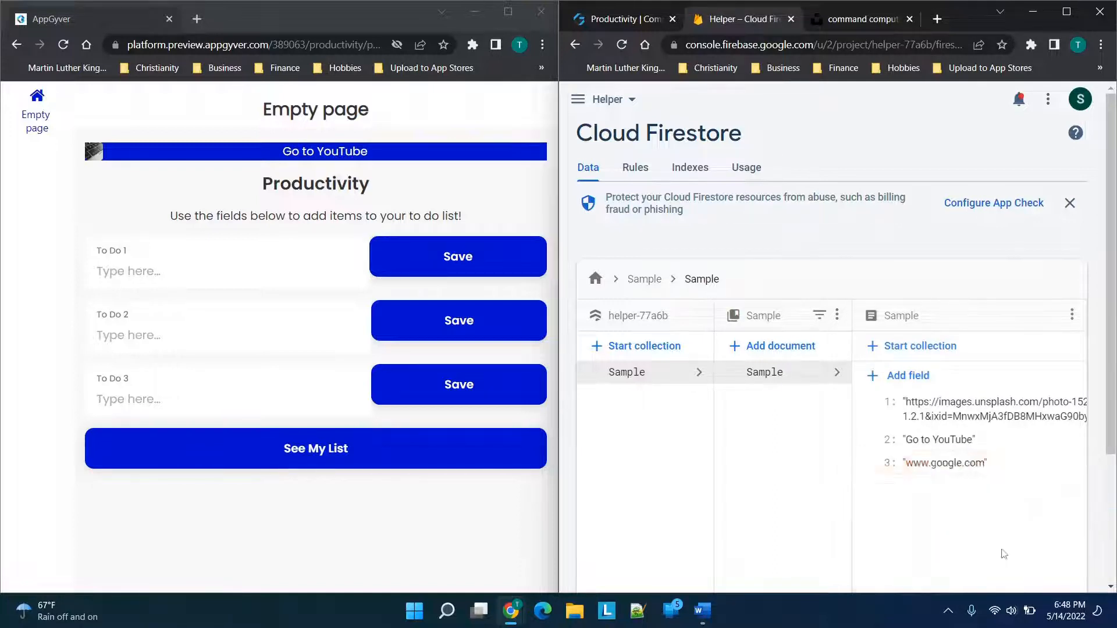
Test the banner link in the app preview, close the pages it opens, and dismiss the banner using its image.
{"action": "left_click", "coordinate": [297, 156]}
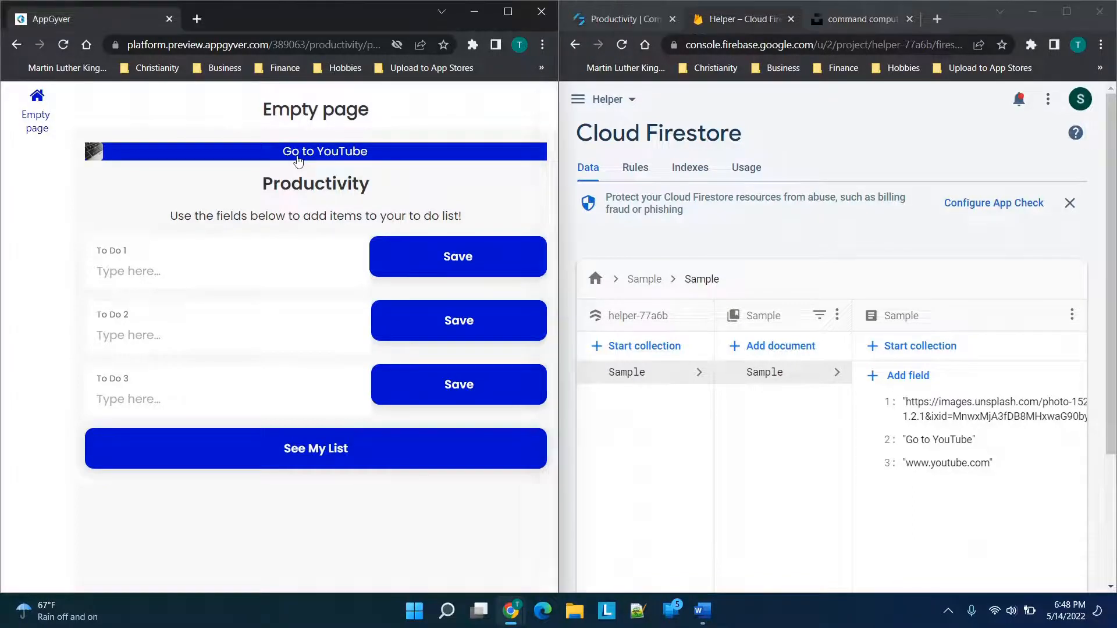
{"action": "left_click", "coordinate": [343, 19]}
{"action": "left_click", "coordinate": [302, 156]}
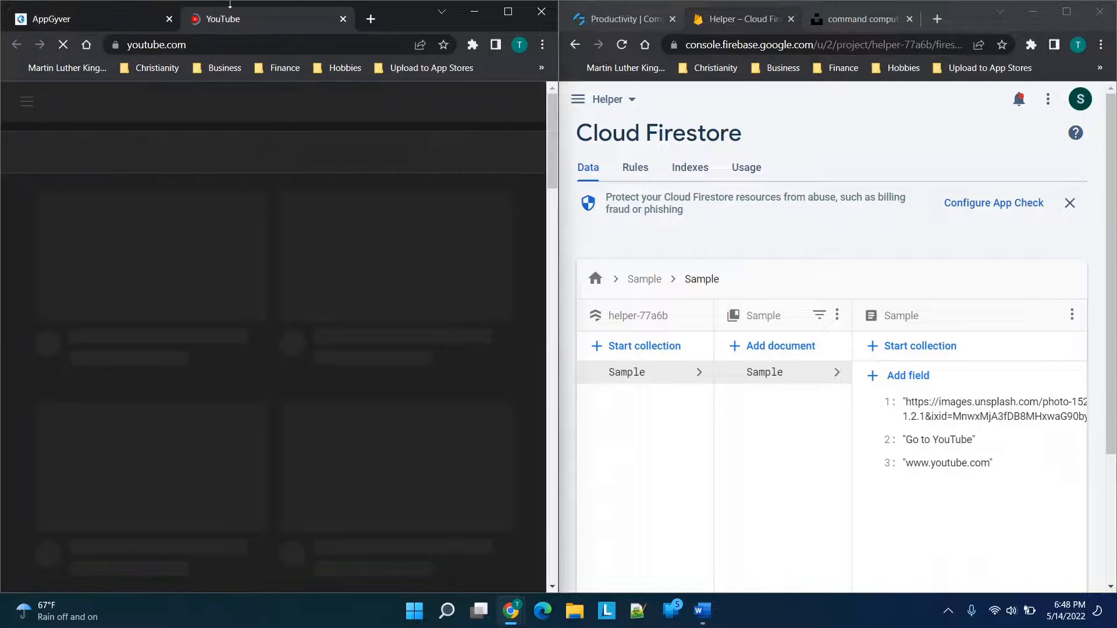
{"action": "left_click", "coordinate": [342, 19]}
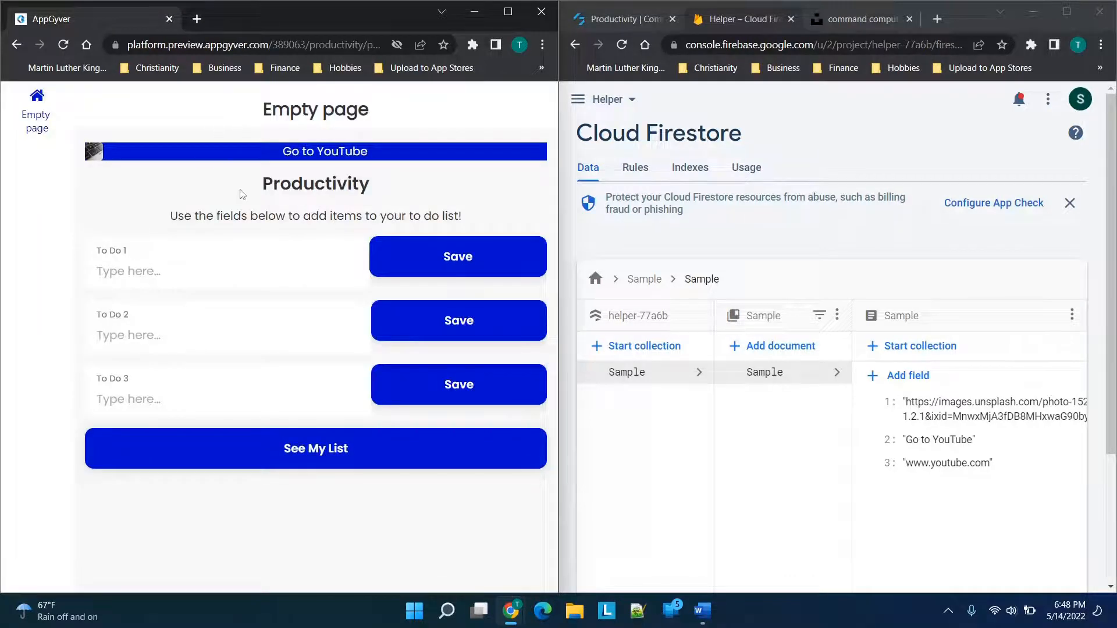
{"action": "left_click", "coordinate": [96, 158]}
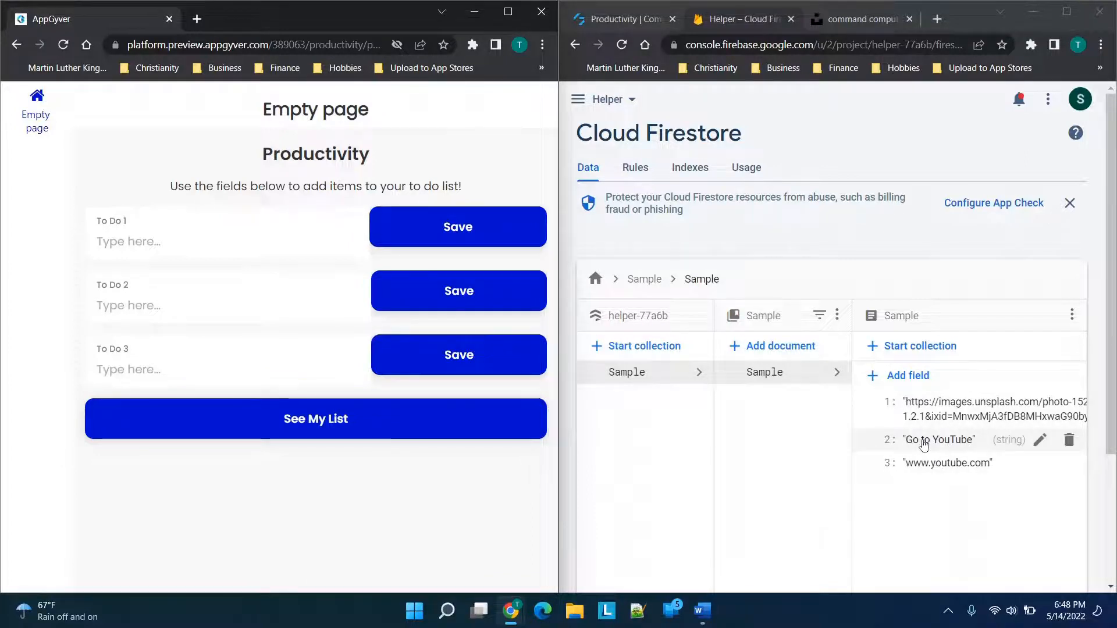
Maximize the Cloud Firestore window and merge the AppGyver preview back into it as a tab.
{"action": "left_click_drag", "start_coordinate": [330, 17], "coordinate": [431, 1]}
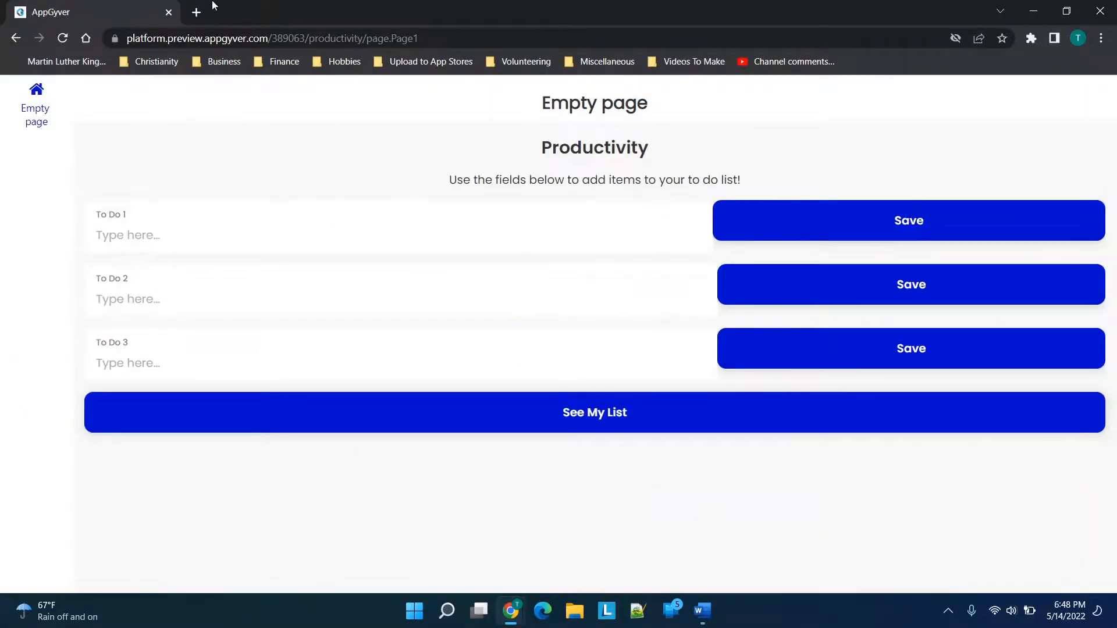
{"action": "left_click_drag", "start_coordinate": [552, 4], "coordinate": [284, 19]}
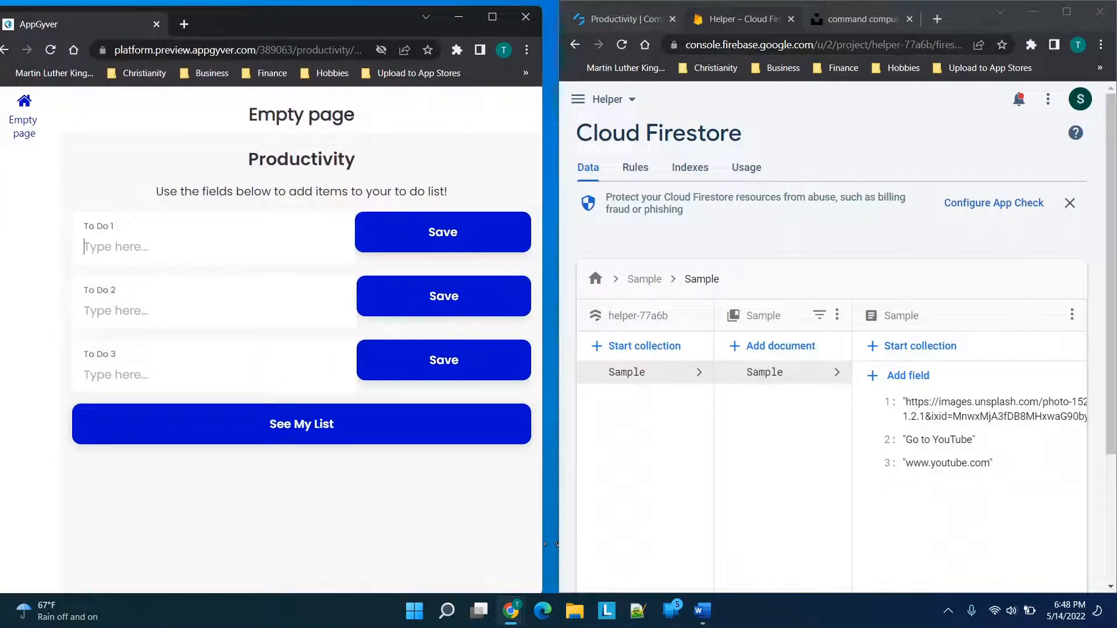
{"action": "double_click", "coordinate": [961, 19]}
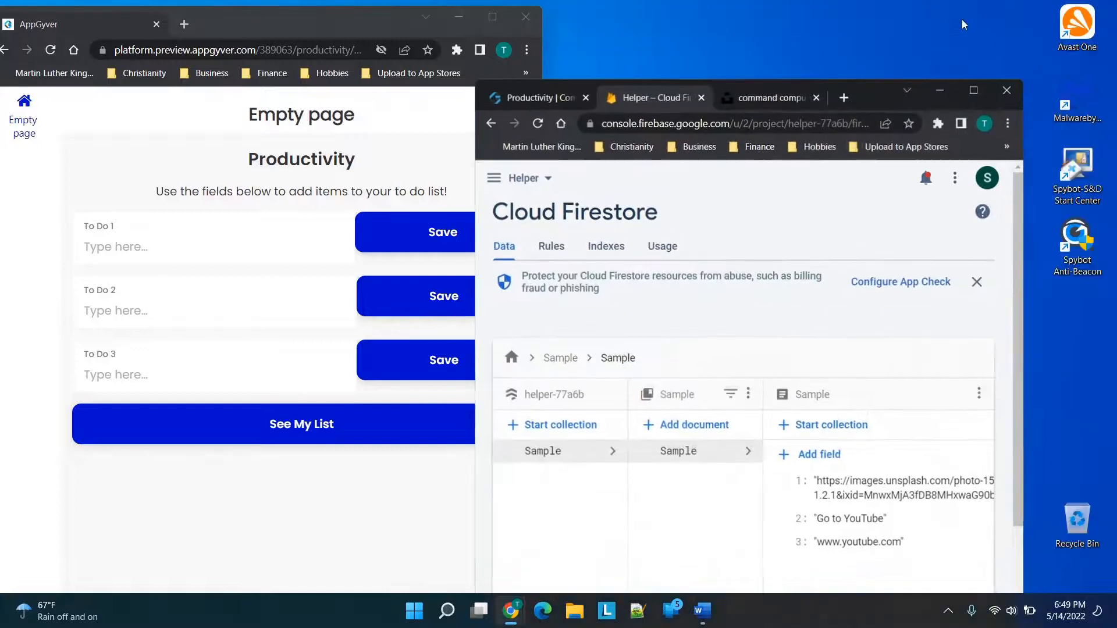
{"action": "double_click", "coordinate": [863, 103]}
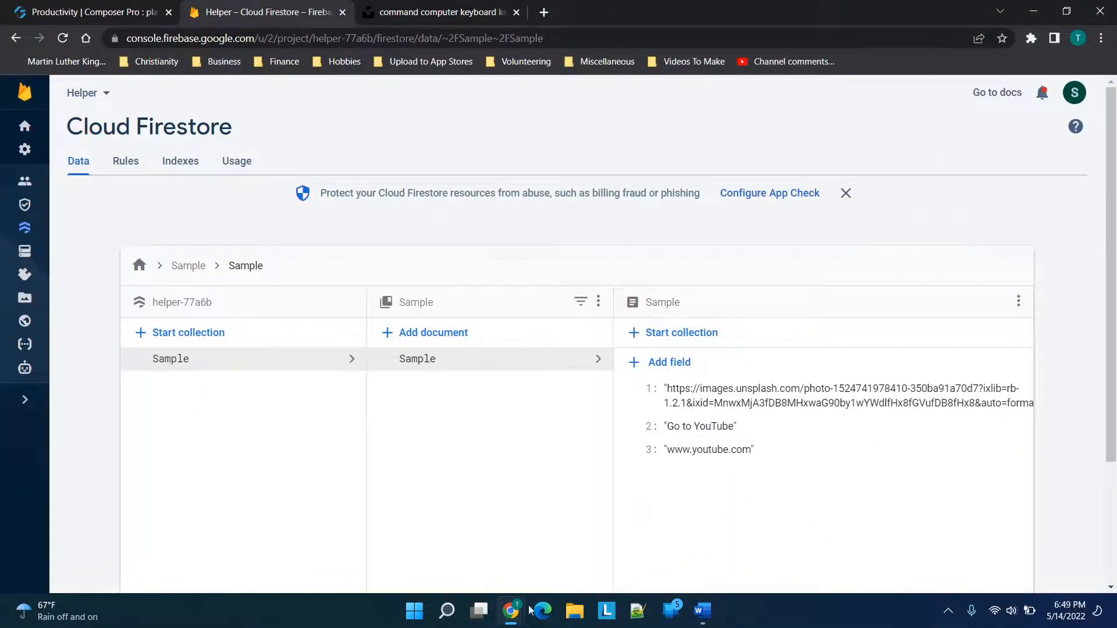
{"action": "mouse_move", "coordinate": [514, 623]}
{"action": "left_click", "coordinate": [593, 535]}
{"action": "left_click_drag", "start_coordinate": [141, 21], "coordinate": [429, 4]}
Return to the Empty page canvas in the Productivity composer and select the banner's text component.
{"action": "left_click", "coordinate": [104, 5]}
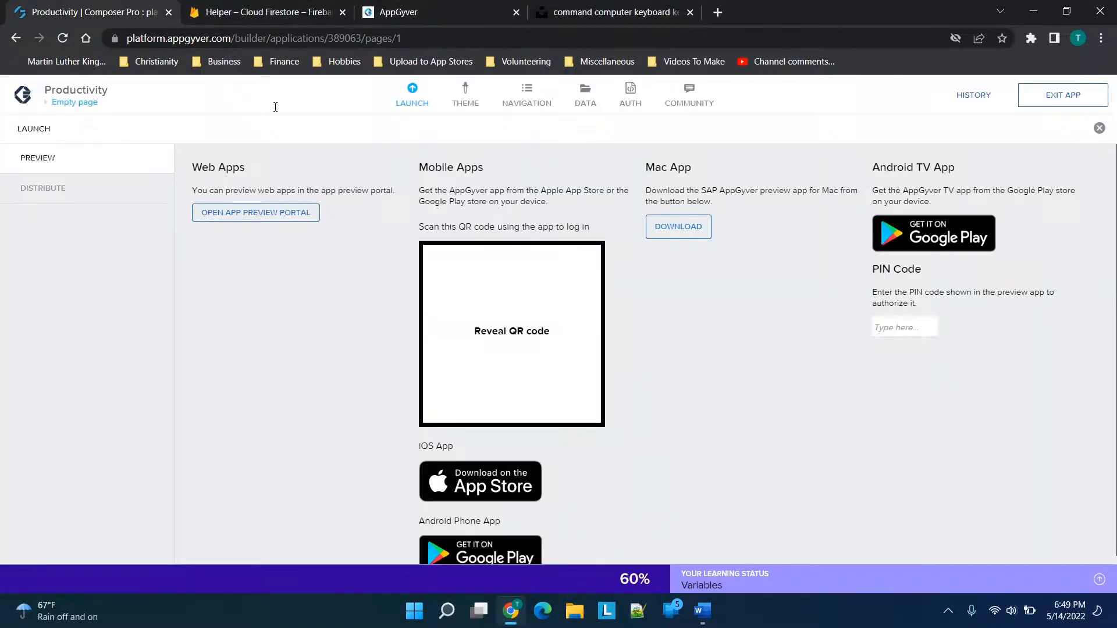
{"action": "left_click", "coordinate": [58, 103]}
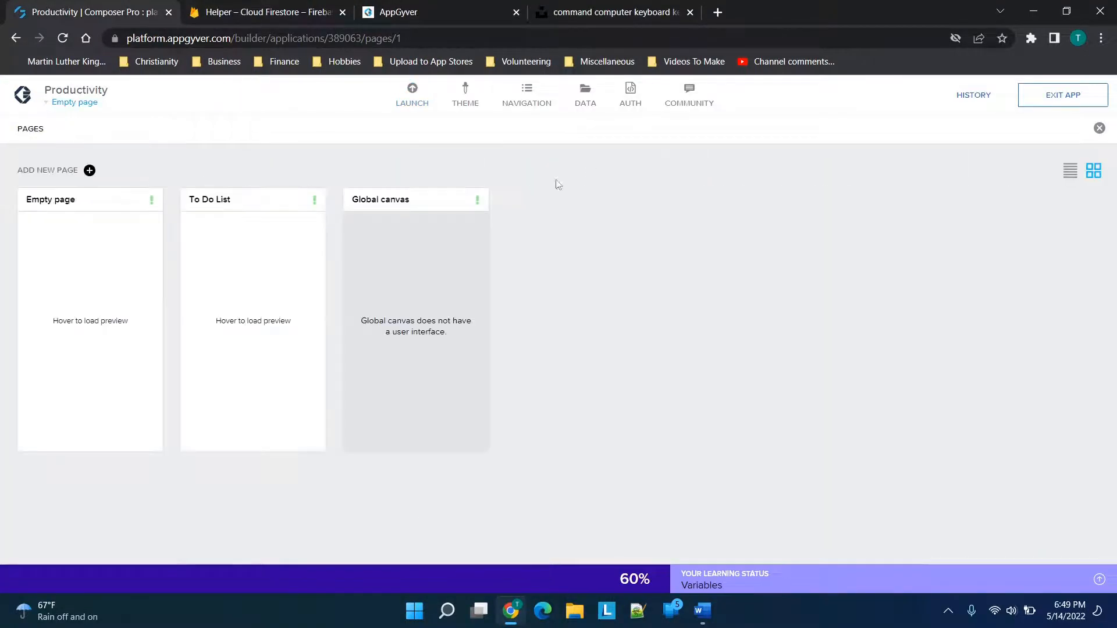
{"action": "left_click", "coordinate": [87, 104]}
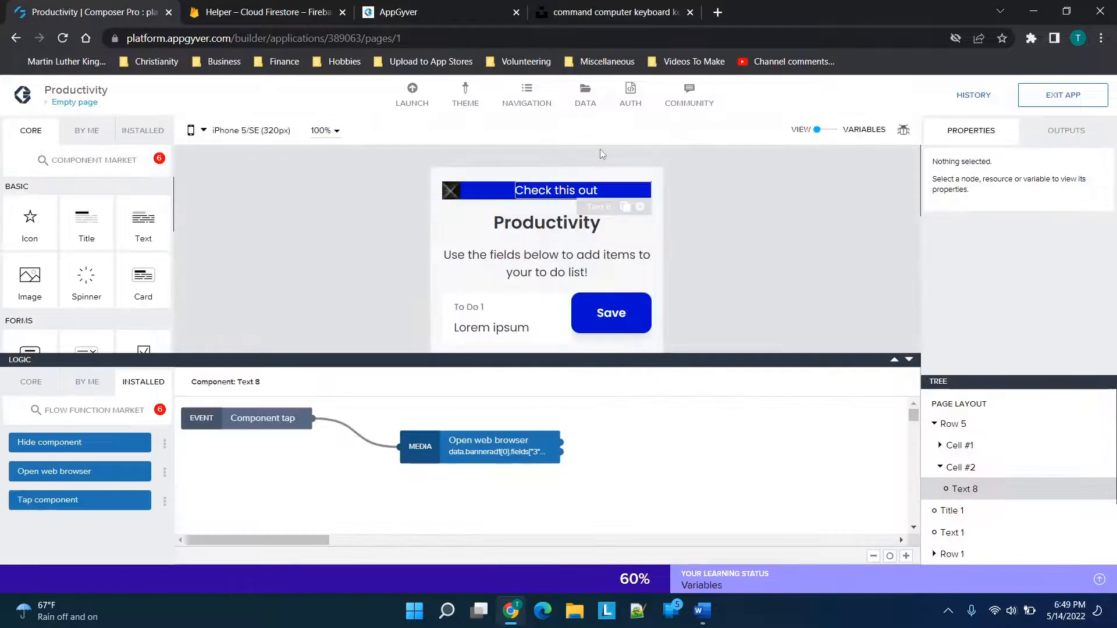
{"action": "left_click", "coordinate": [526, 192]}
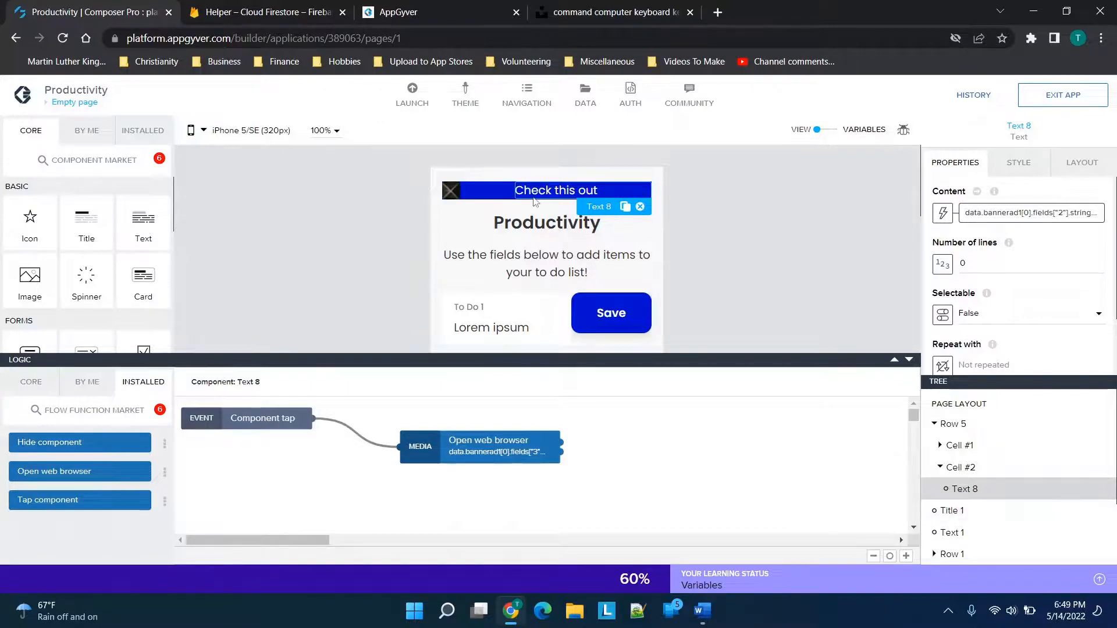
Review the Firestore fields, collapse the banner text's logic canvas, and look through the core components in the composer.
{"action": "left_click", "coordinate": [267, 7]}
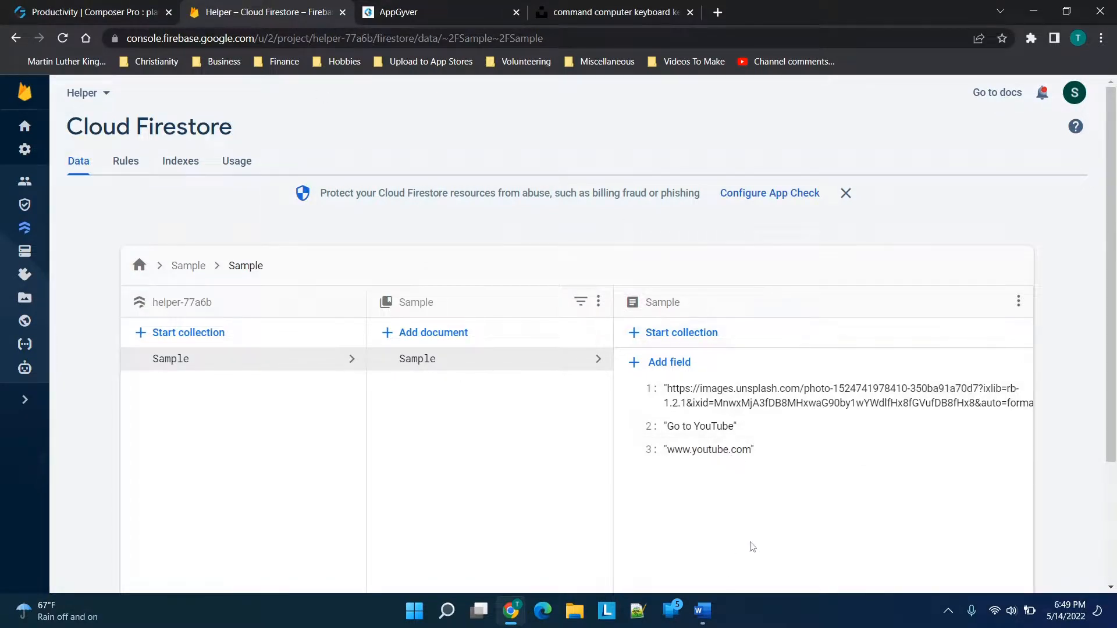
{"action": "left_click", "coordinate": [87, 12]}
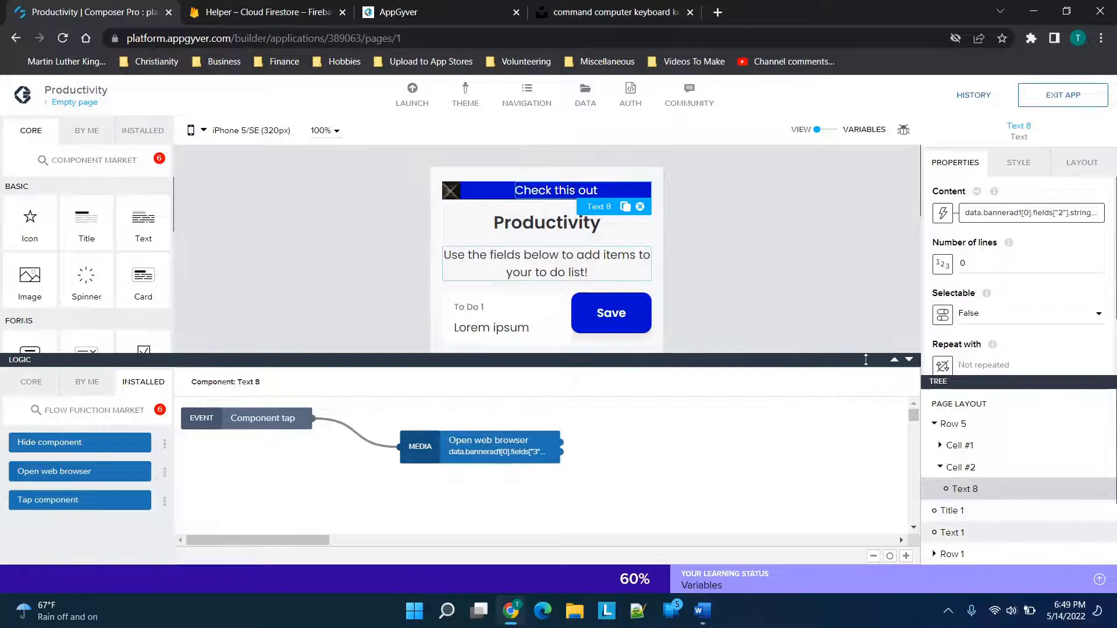
{"action": "left_click", "coordinate": [908, 359]}
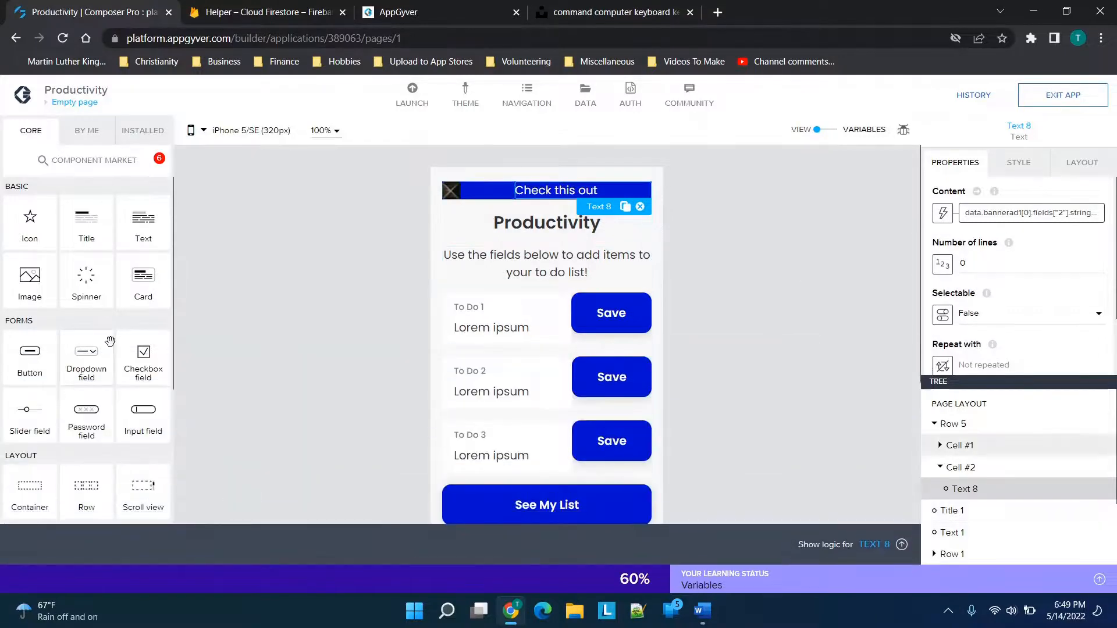
{"action": "scroll", "coordinate": [3, 518], "scroll_direction": "down", "scroll_amount": 4}
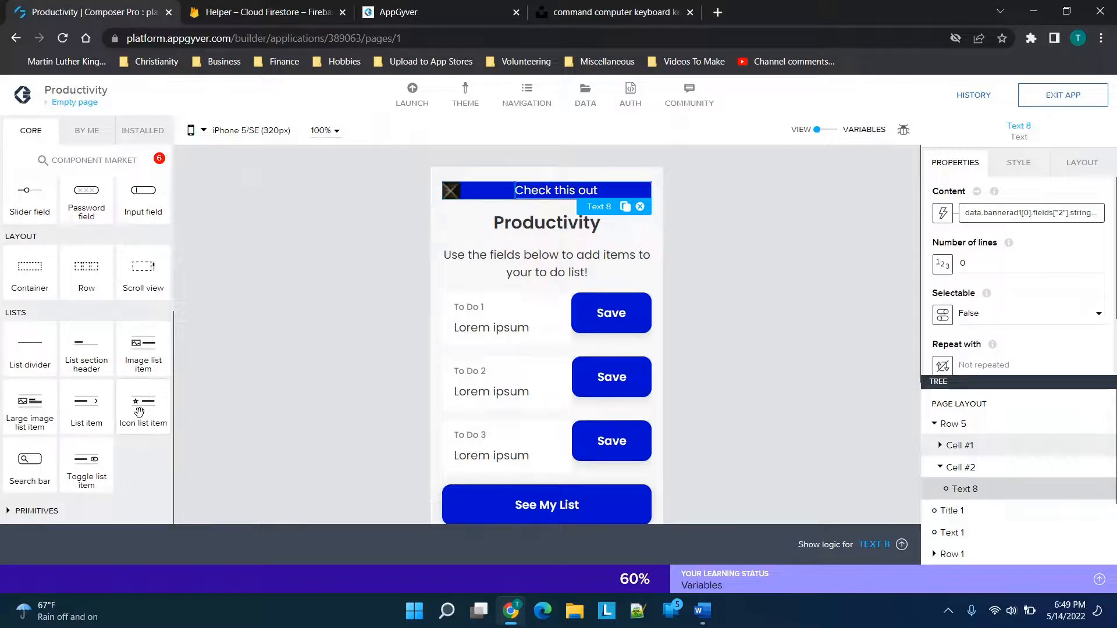
{"action": "scroll", "coordinate": [106, 292], "scroll_direction": "up", "scroll_amount": 2}
{"action": "scroll", "coordinate": [105, 292], "scroll_direction": "up", "scroll_amount": 2}
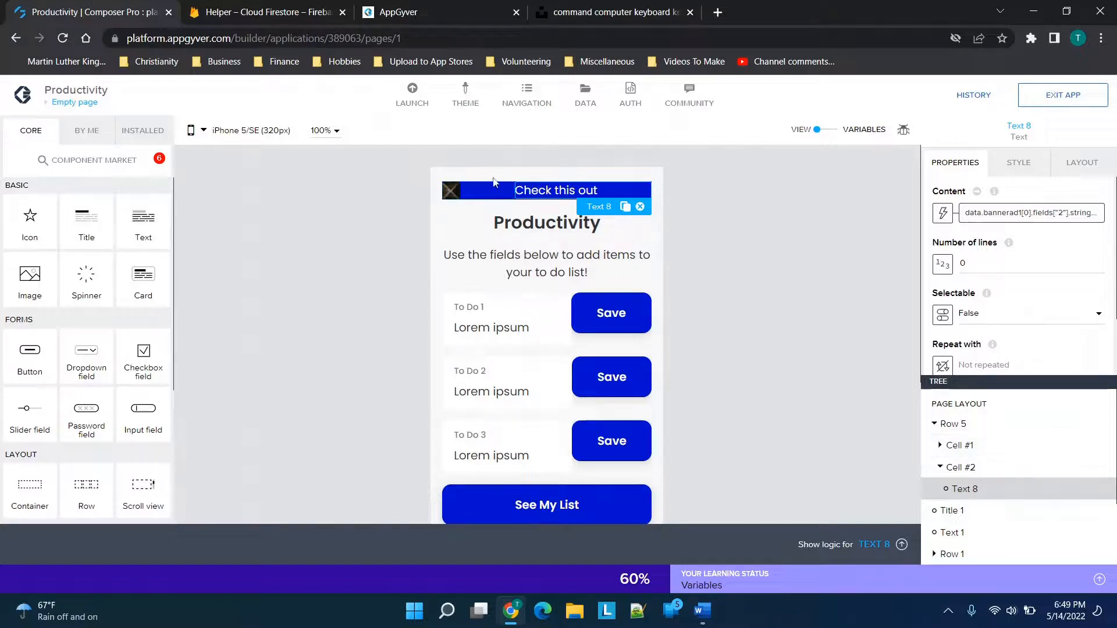
Switch to Cloud Firestore and update field 1 of the Sample document to an empty string.
{"action": "left_click", "coordinate": [223, 7]}
{"action": "left_click", "coordinate": [789, 401]}
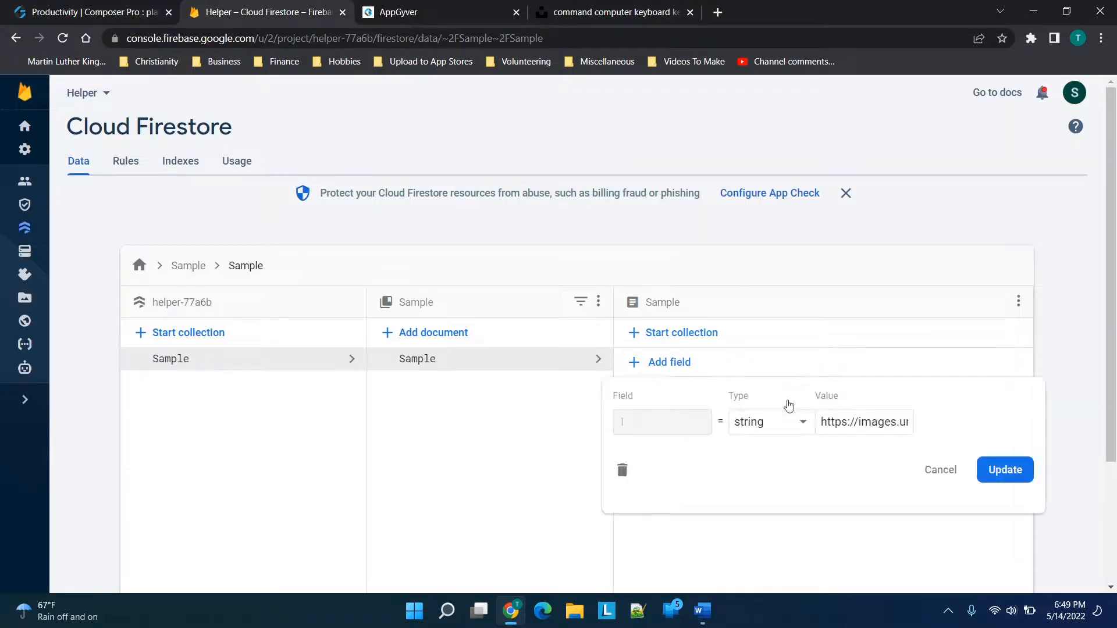
{"action": "triple_click", "coordinate": [864, 423]}
{"action": "key", "text": "BackSpace"}
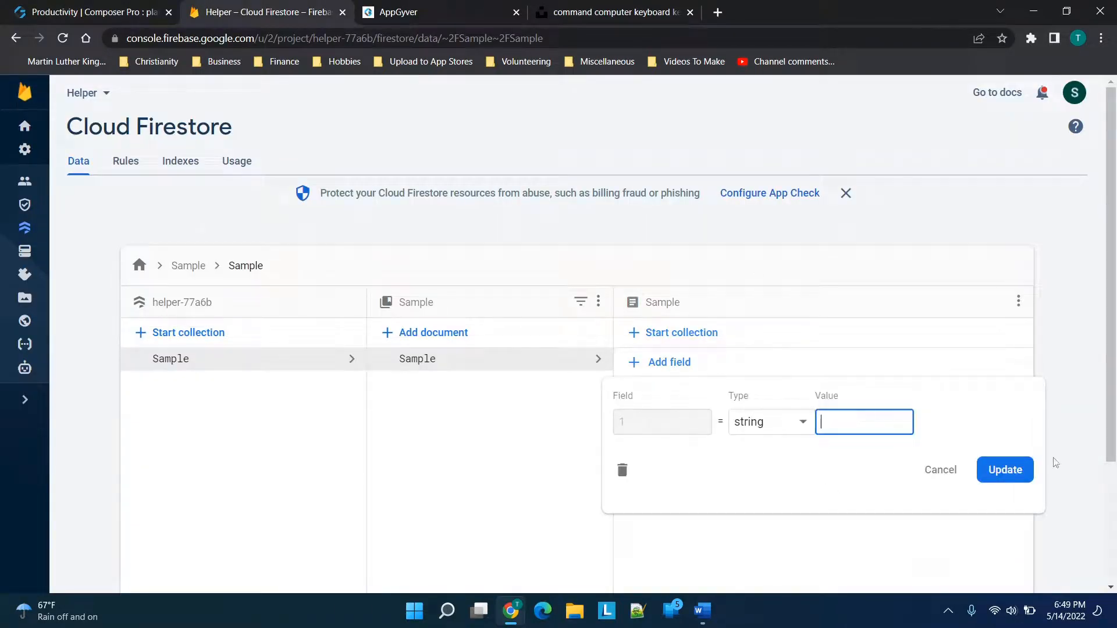
{"action": "left_click", "coordinate": [1023, 470]}
Clear the value of field 2 in the Sample document and update it.
{"action": "left_click", "coordinate": [744, 420]}
{"action": "left_click", "coordinate": [895, 445]}
{"action": "triple_click", "coordinate": [895, 445]}
{"action": "key", "text": "BackSpace"}
{"action": "left_click", "coordinate": [993, 499]}
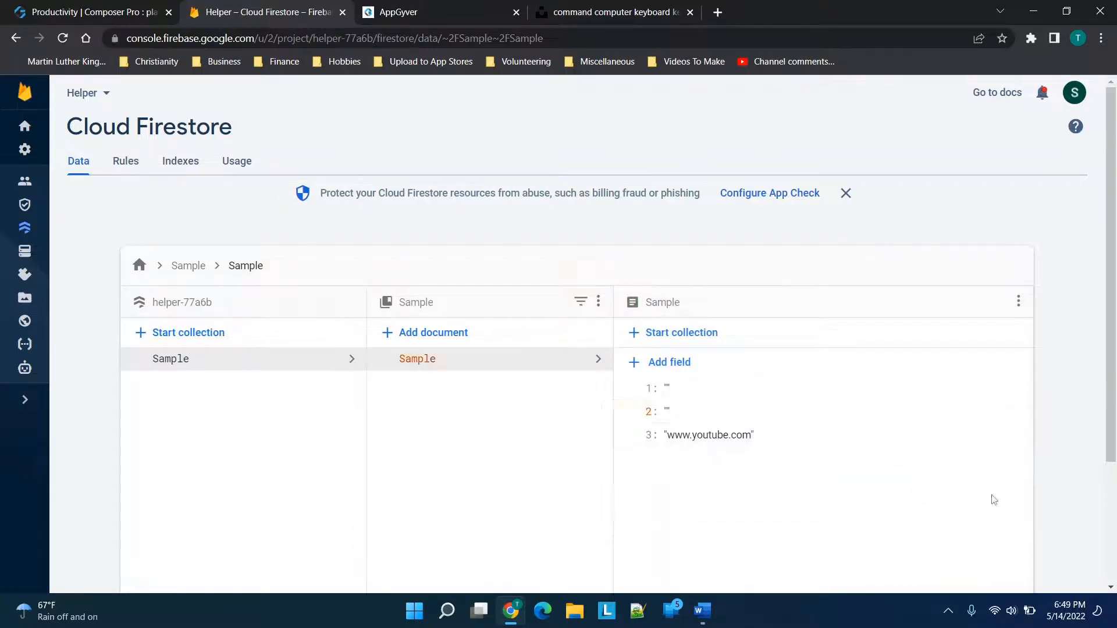
Clear the value of field 3 in the Sample document and update it.
{"action": "left_click", "coordinate": [743, 435]}
{"action": "left_click", "coordinate": [895, 467]}
{"action": "triple_click", "coordinate": [895, 467]}
{"action": "key", "text": "BackSpace"}
{"action": "left_click", "coordinate": [1005, 516]}
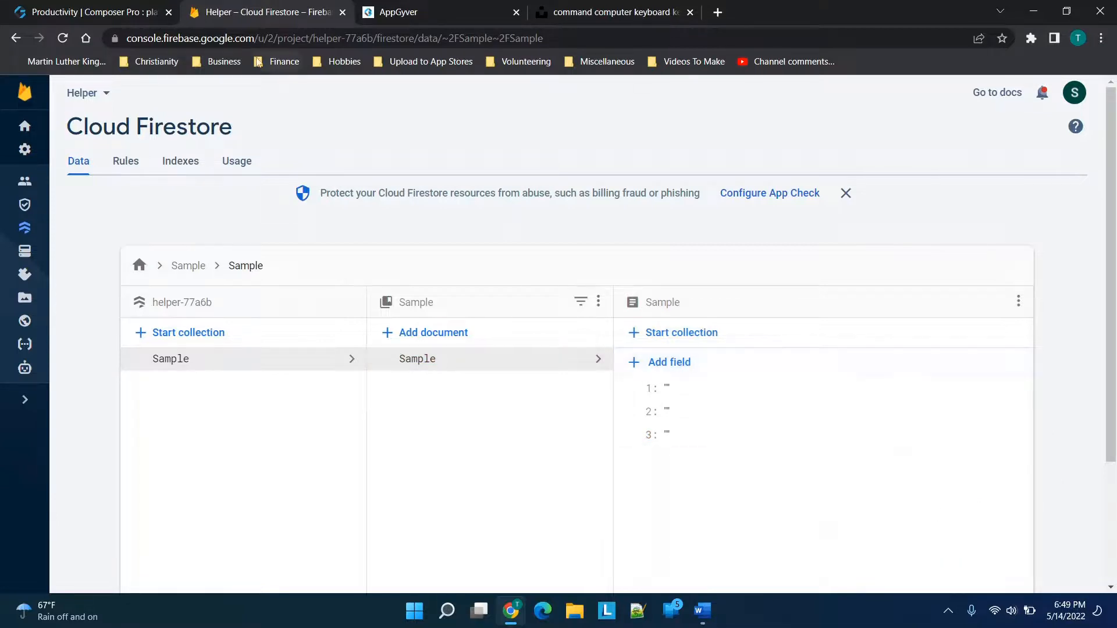
Reload the app preview to check the banner with empty Firestore values, then dismiss the banner.
{"action": "left_click", "coordinate": [408, 12]}
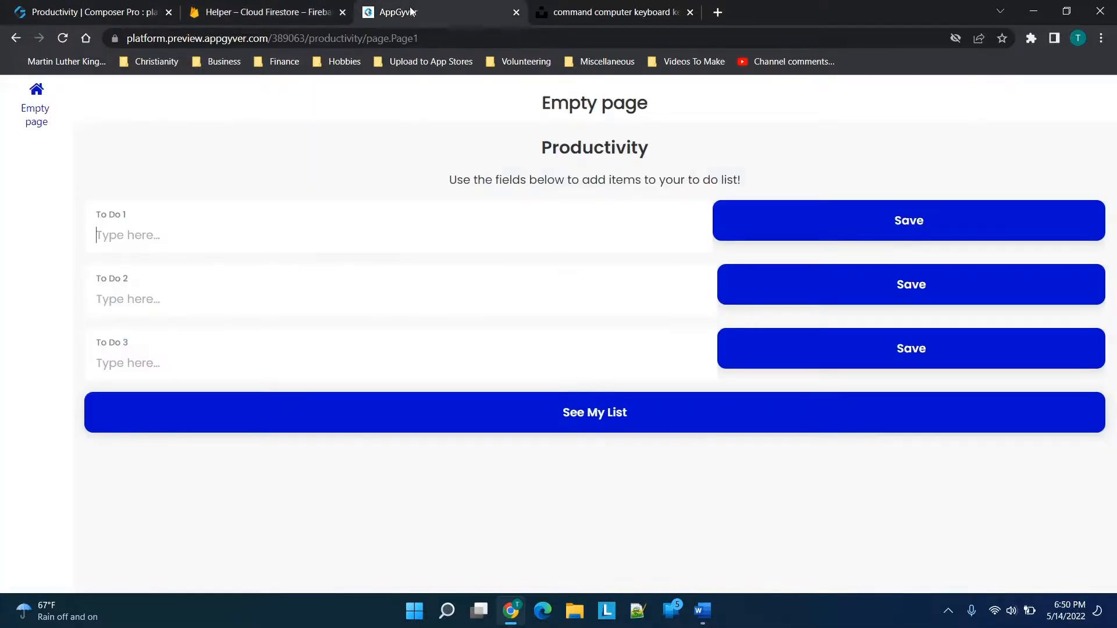
{"action": "left_click", "coordinate": [62, 38]}
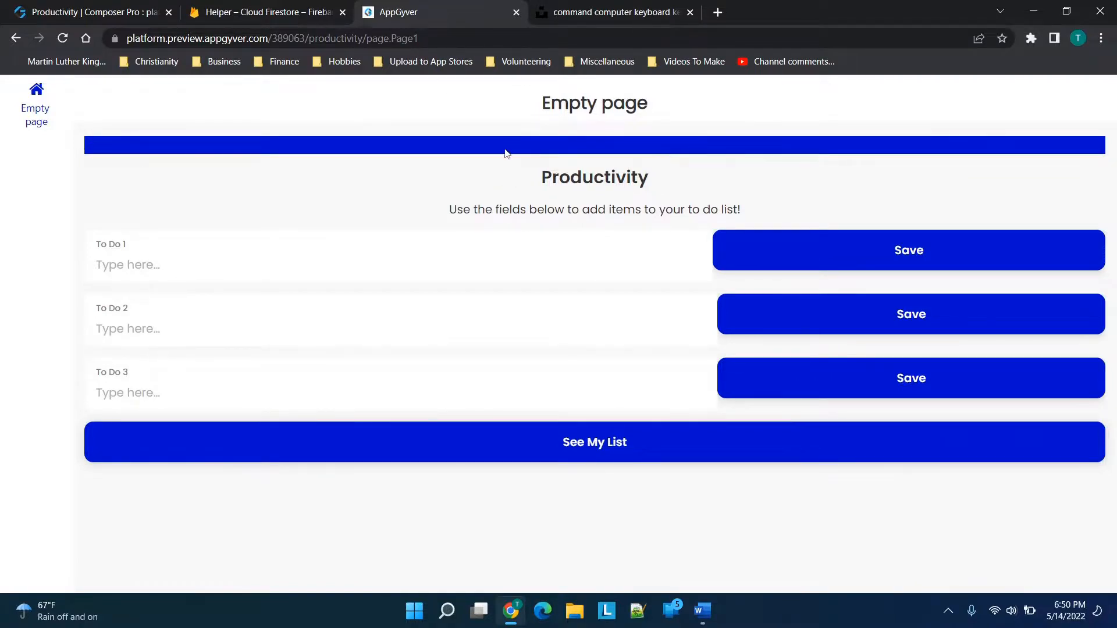
{"action": "left_click", "coordinate": [92, 148]}
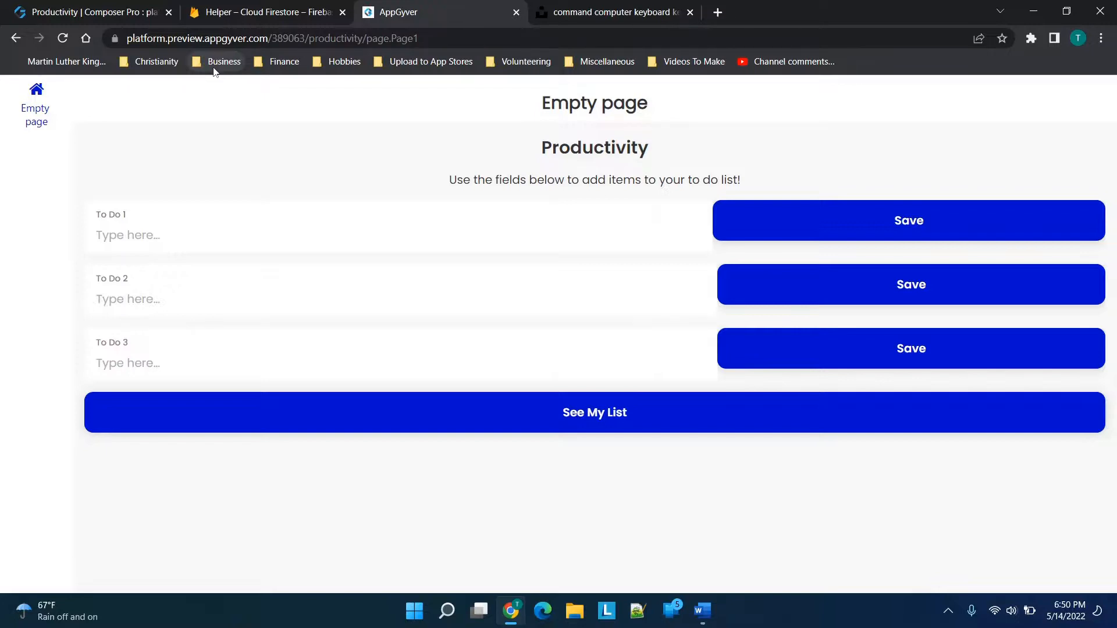
Return to the Productivity app in Composer Pro and show the advanced properties of the banner's Text 8 component.
{"action": "left_click", "coordinate": [238, 21]}
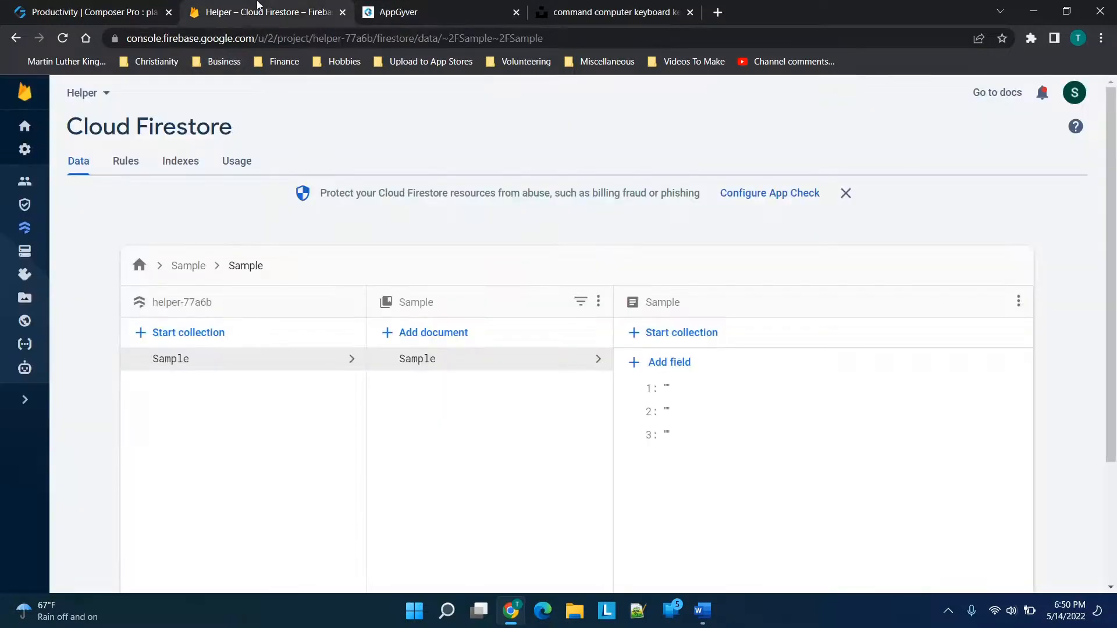
{"action": "left_click", "coordinate": [145, 12]}
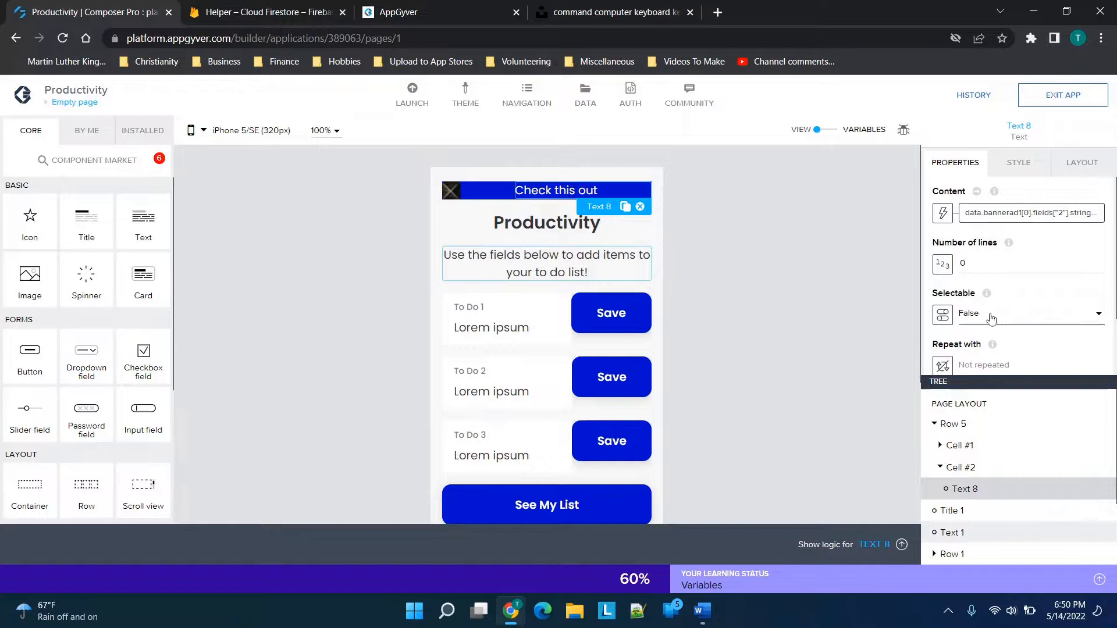
{"action": "scroll", "coordinate": [961, 320], "scroll_direction": "down", "scroll_amount": 1}
{"action": "scroll", "coordinate": [960, 322], "scroll_direction": "down", "scroll_amount": 1}
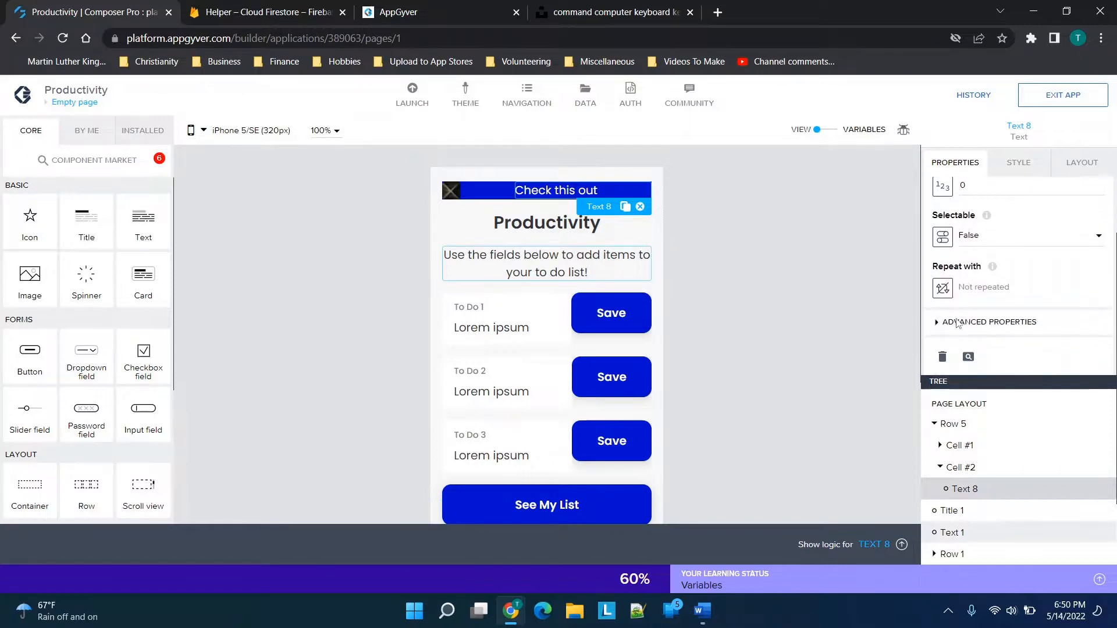
{"action": "left_click", "coordinate": [954, 322]}
{"action": "scroll", "coordinate": [899, 326], "scroll_direction": "down", "scroll_amount": 1}
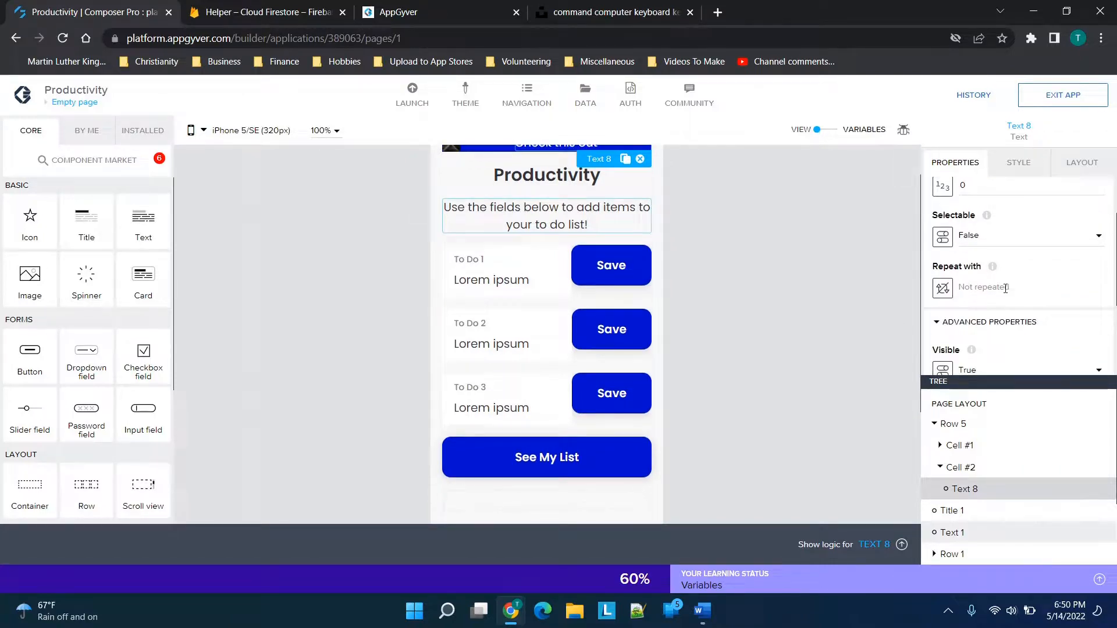
{"action": "scroll", "coordinate": [954, 303], "scroll_direction": "down", "scroll_amount": 3}
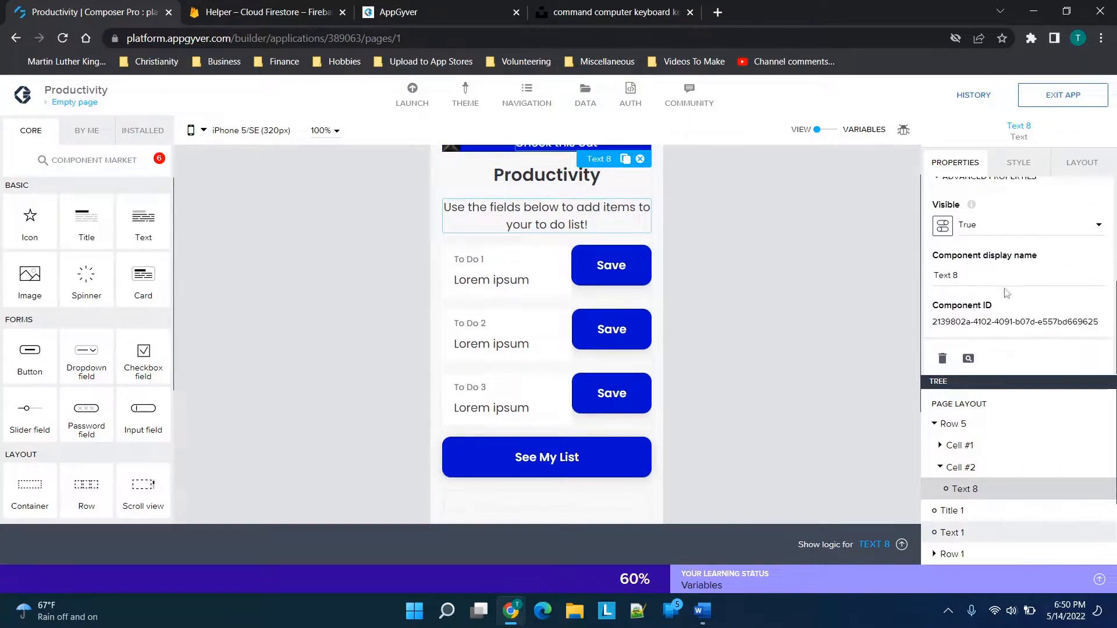
View the formula binding option for Text 8's Visible property, then close the binding editor without saving.
{"action": "left_click", "coordinate": [942, 228]}
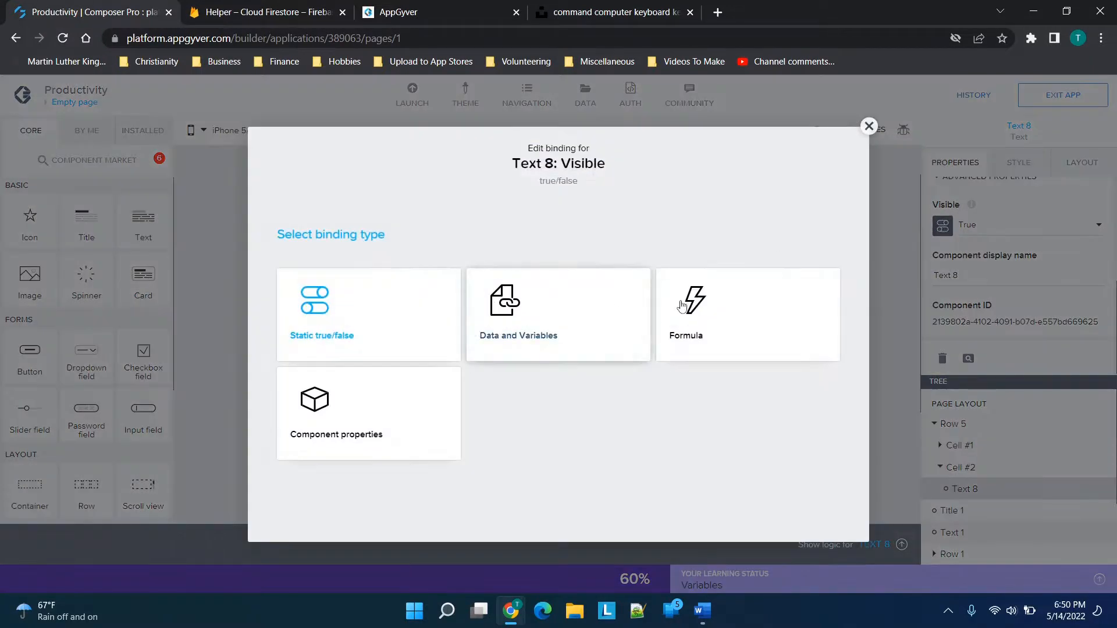
{"action": "left_click", "coordinate": [744, 313]}
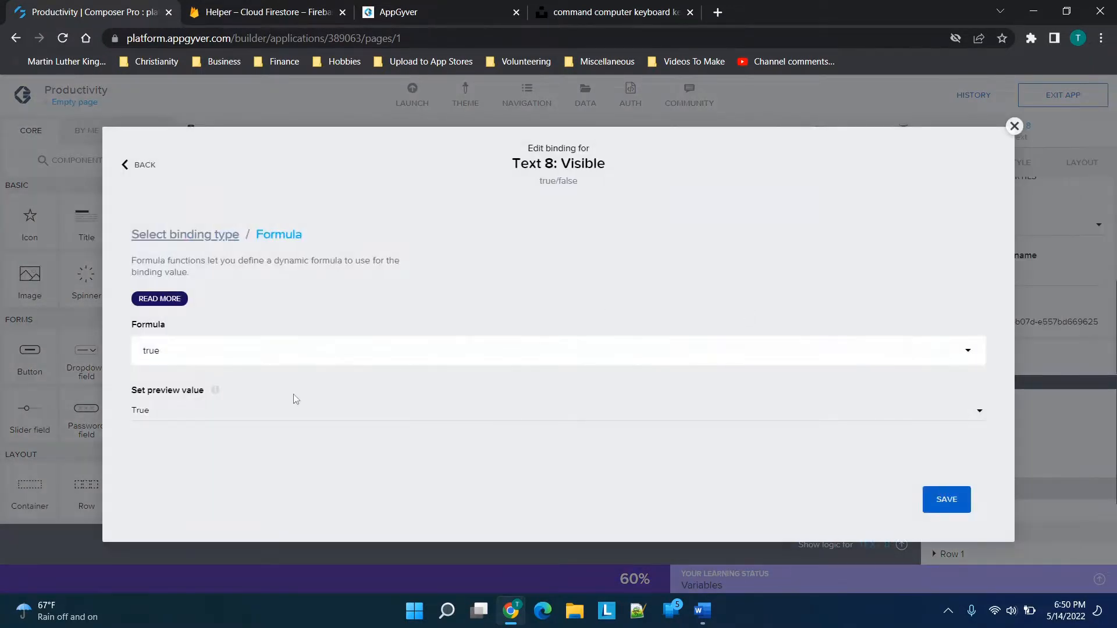
{"action": "left_click", "coordinate": [184, 360]}
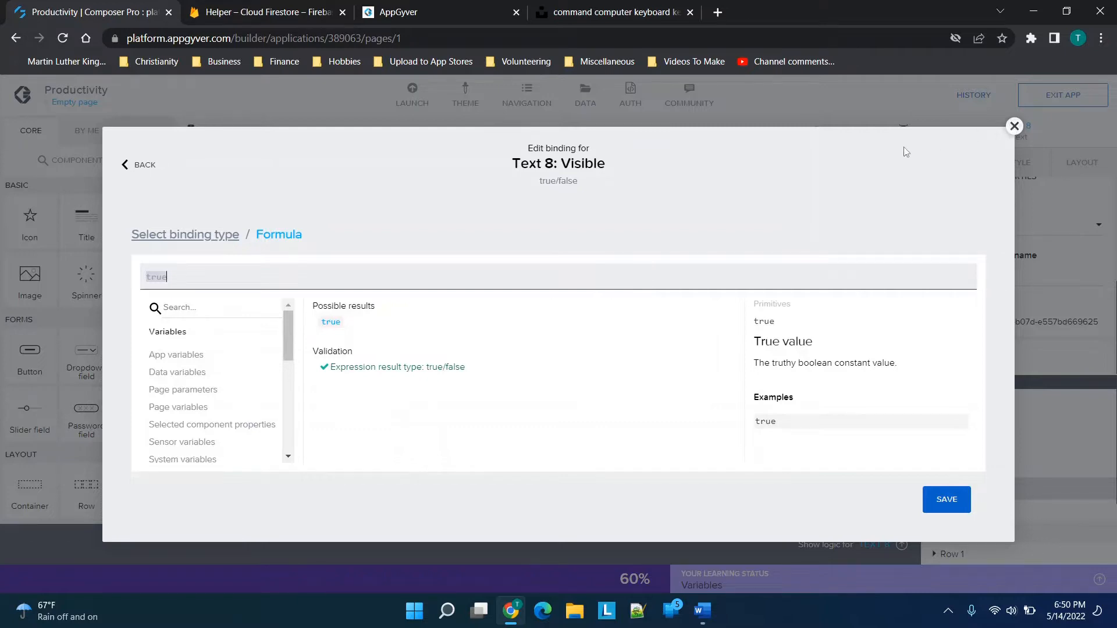
{"action": "left_click", "coordinate": [1013, 126]}
{"action": "scroll", "coordinate": [624, 247], "scroll_direction": "up", "scroll_amount": 1}
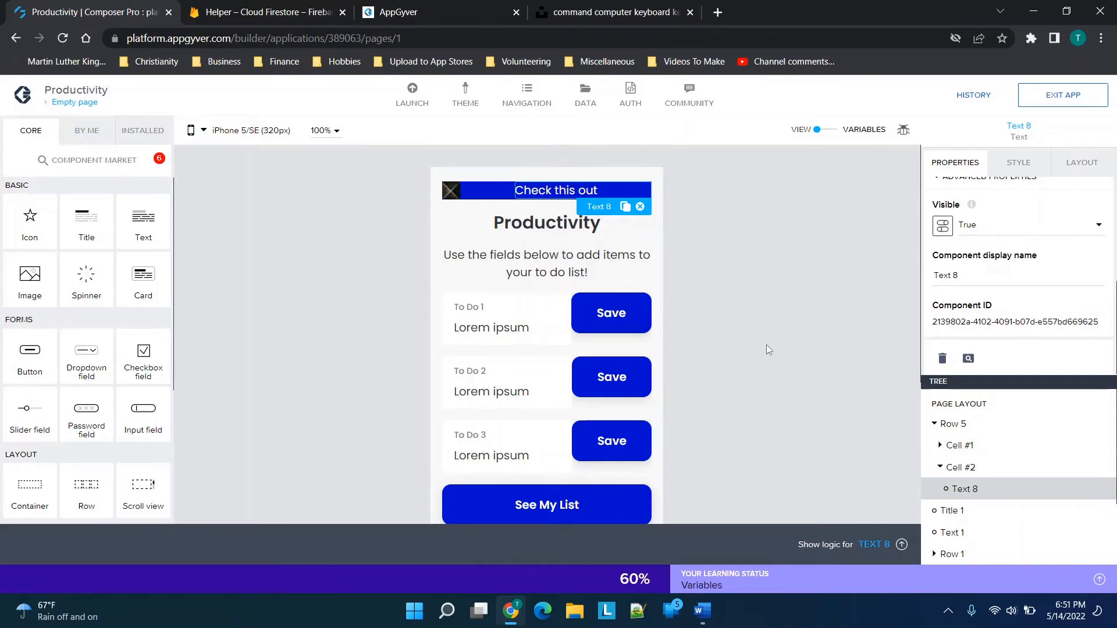
{"action": "scroll", "coordinate": [766, 349], "scroll_direction": "down", "scroll_amount": 1}
{"action": "scroll", "coordinate": [766, 349], "scroll_direction": "up", "scroll_amount": 1}
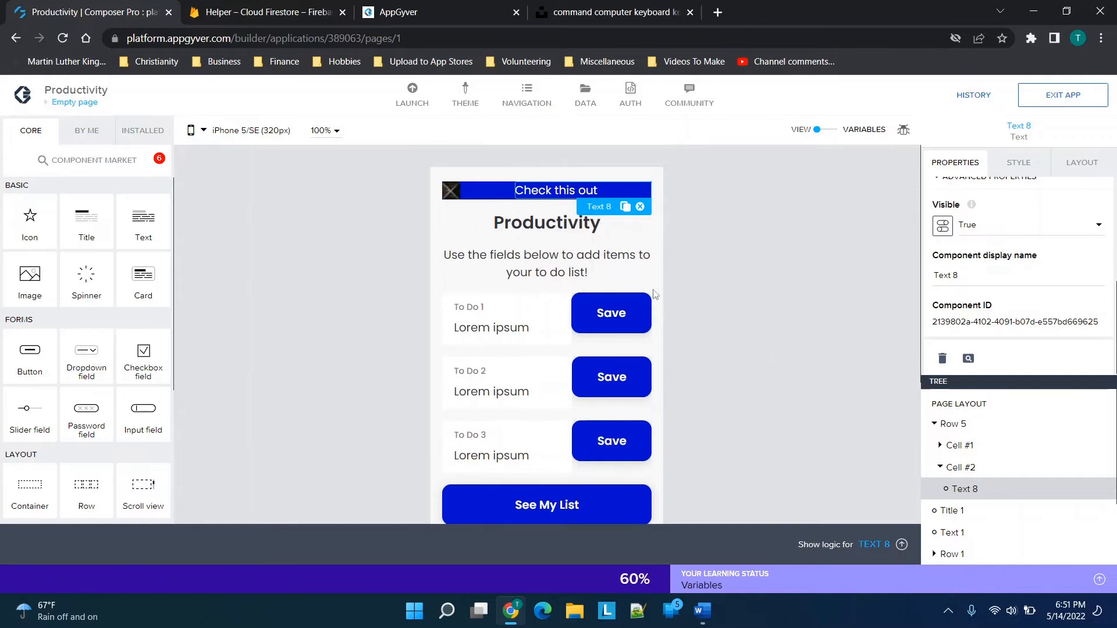